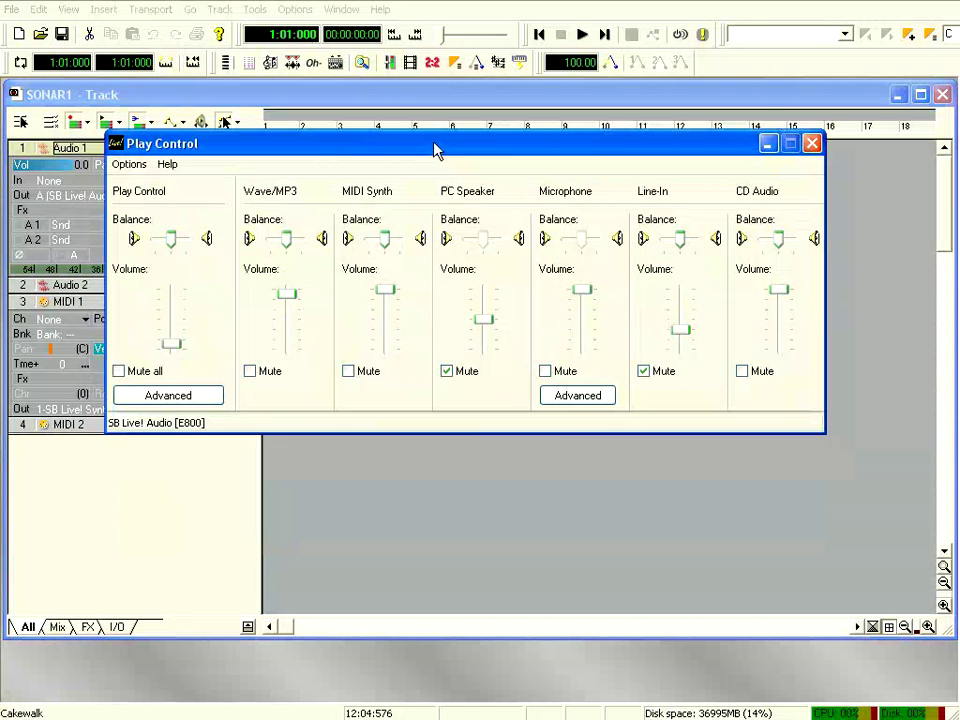
Switch the SB Live! Audio [E800] mixer to its recording volume controls, check the selected recording source, and close the mixer.
left_click_drag(435, 150, 415, 162)
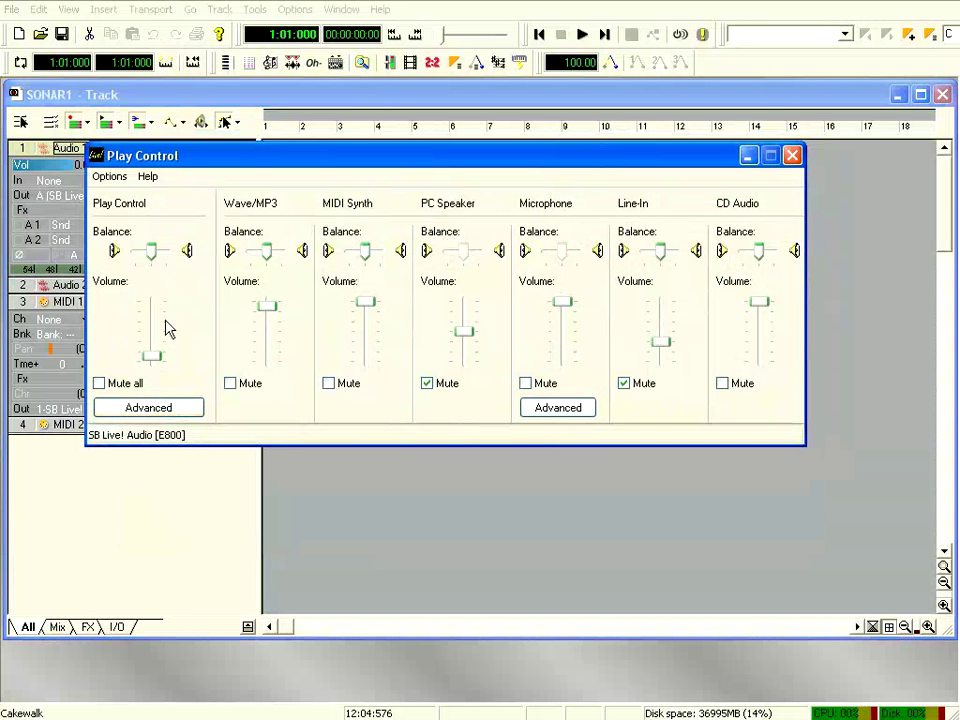
left_click(111, 181)
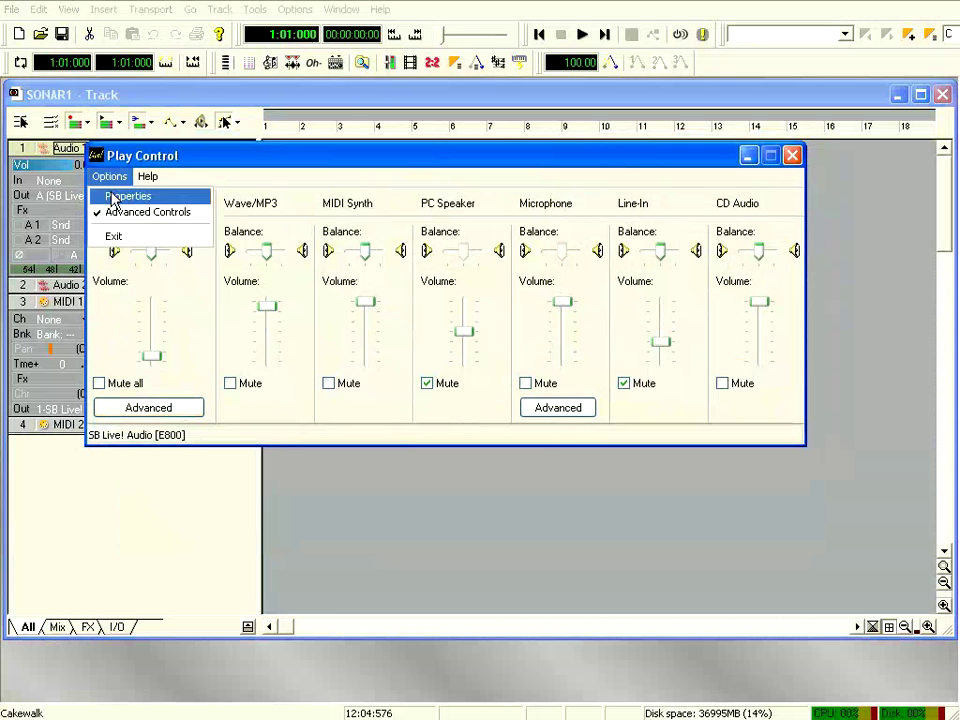
left_click(114, 197)
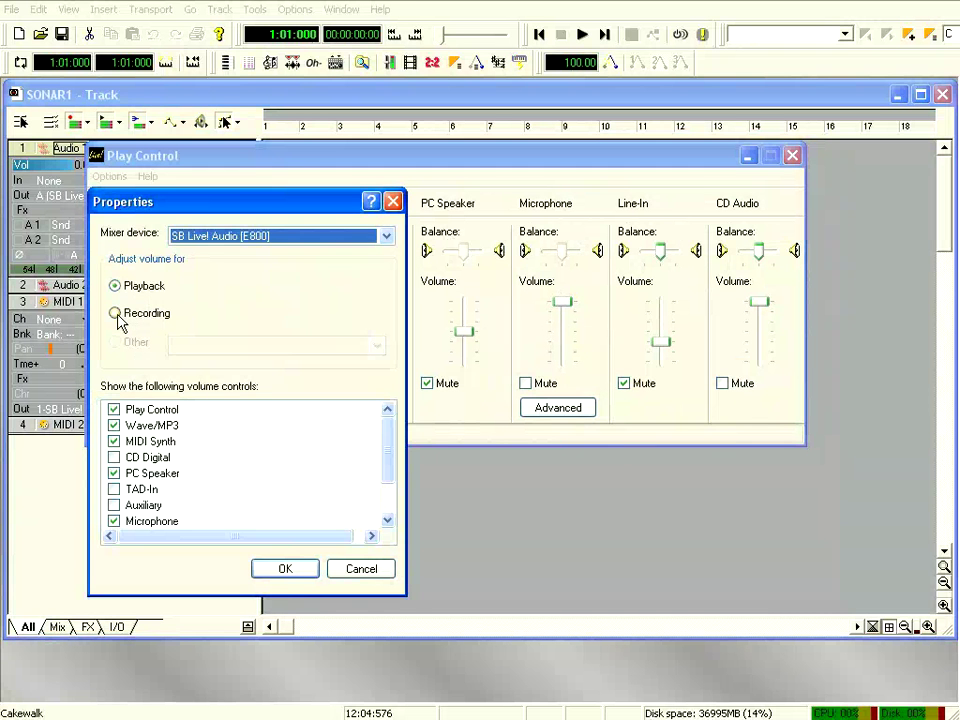
left_click(116, 314)
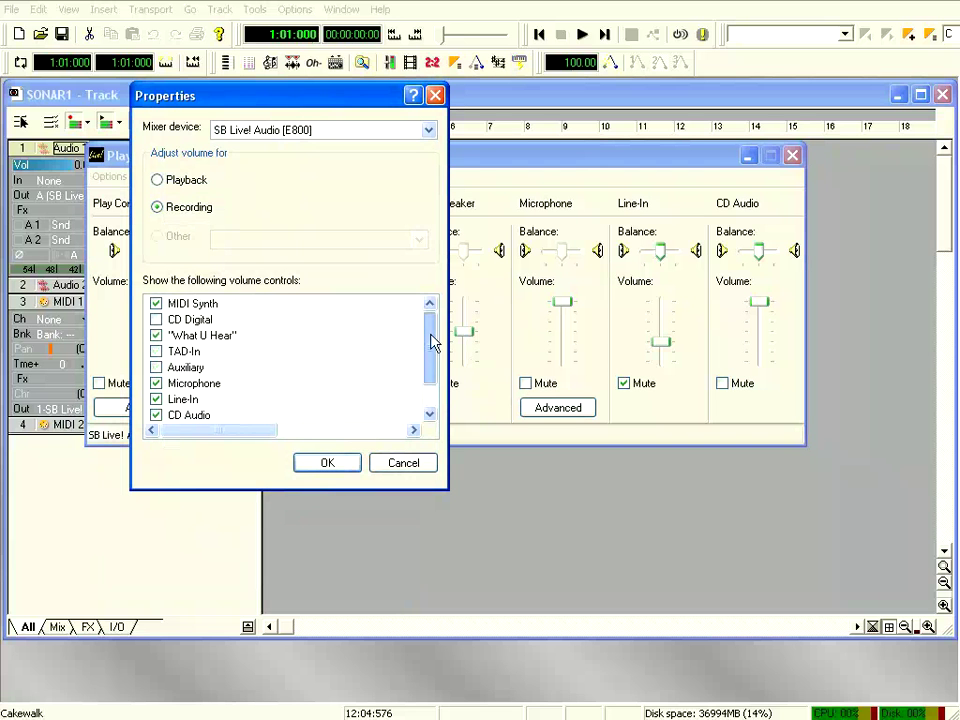
left_click_drag(431, 341, 190, 325)
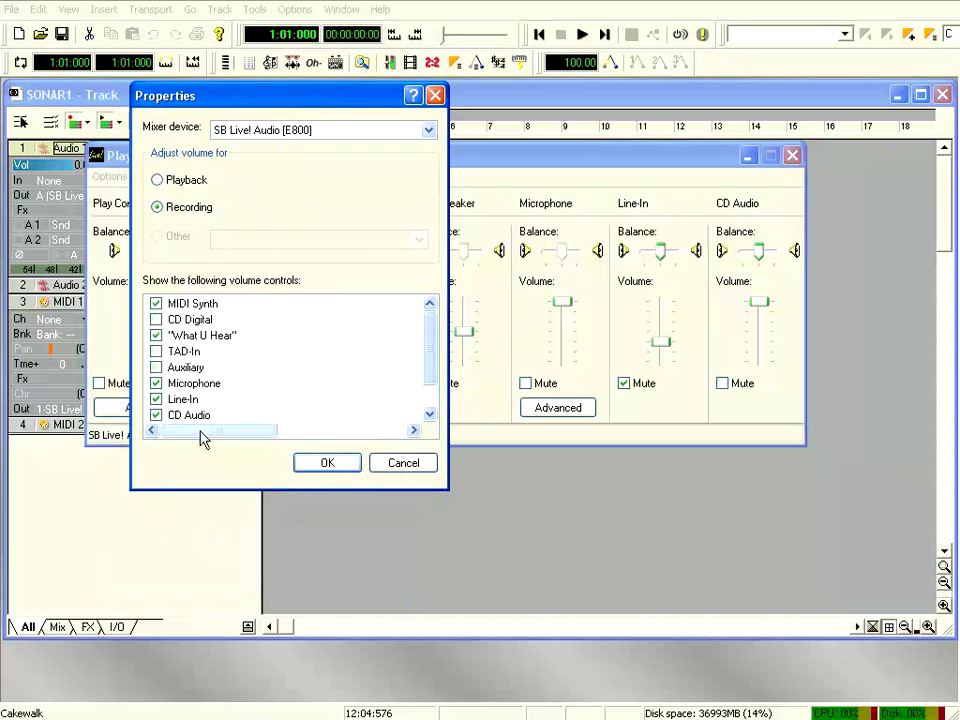
left_click(340, 465)
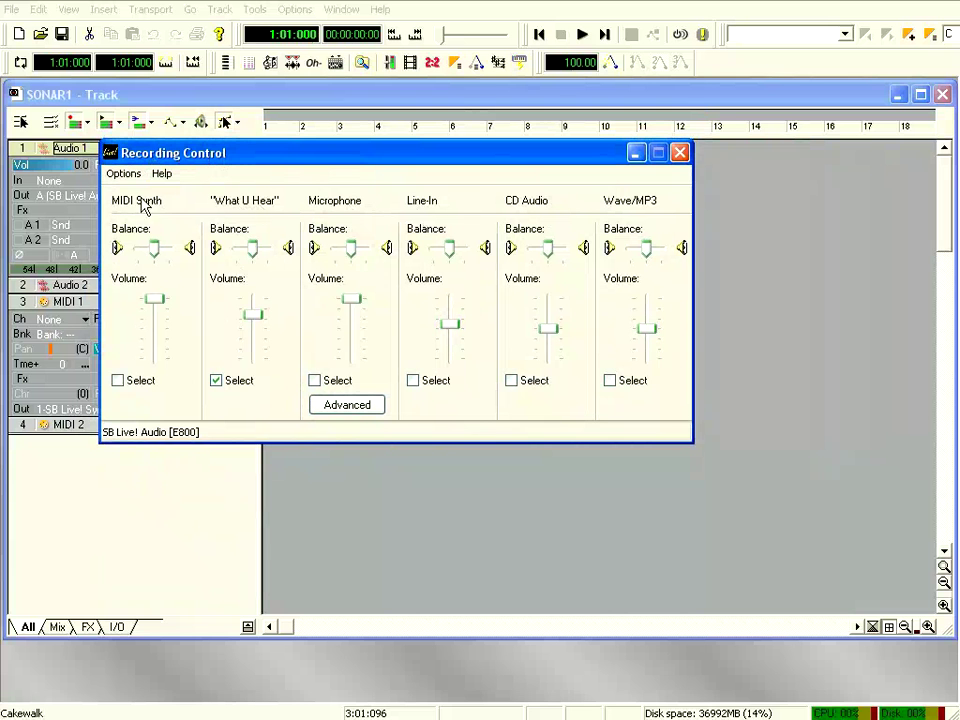
left_click_drag(368, 155, 344, 129)
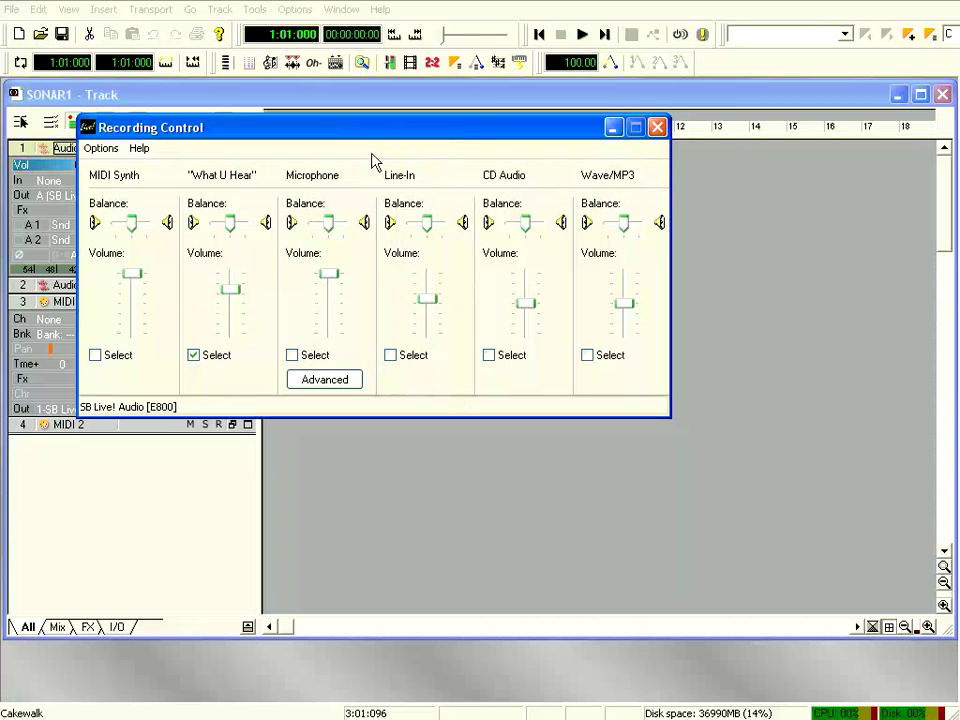
left_click(657, 127)
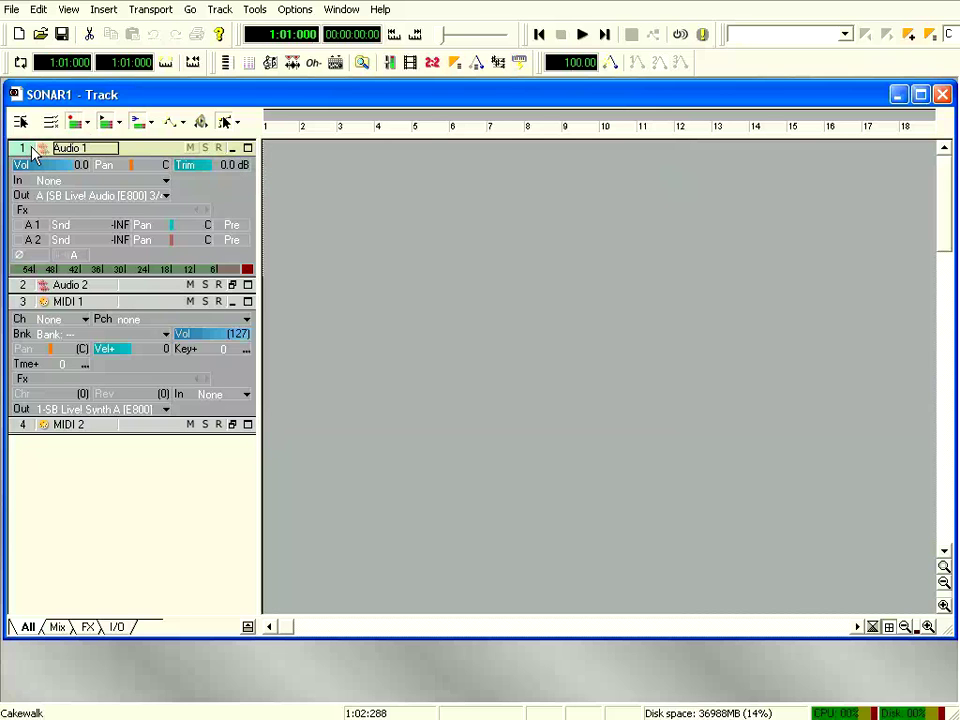
Record a take on Audio 1 from the stereo SB Live! Audio input and play it back.
left_click(220, 150)
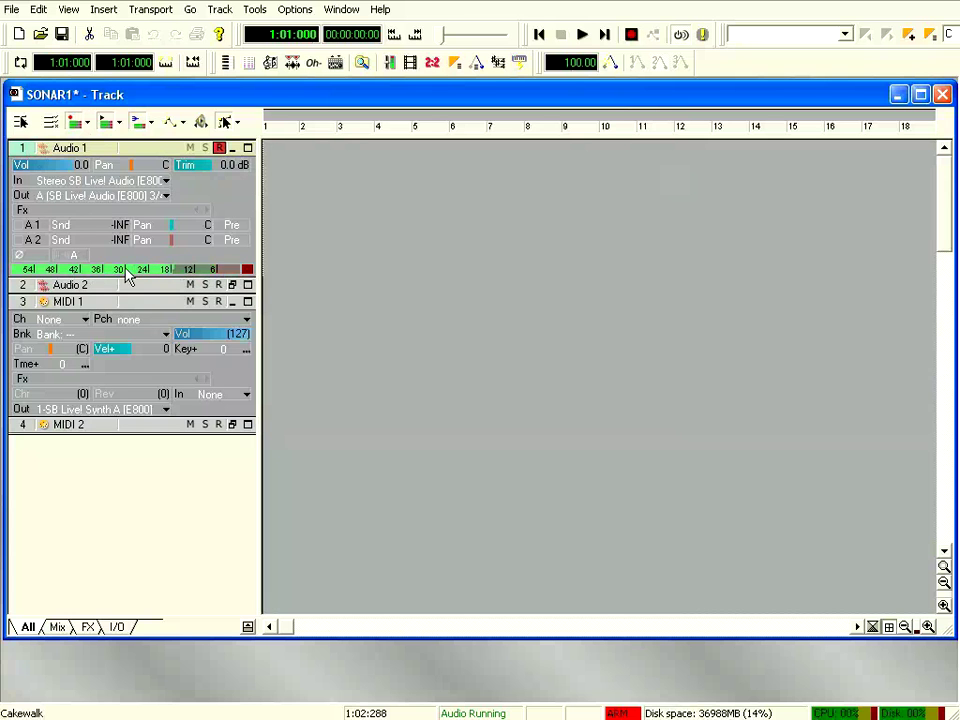
left_click(633, 36)
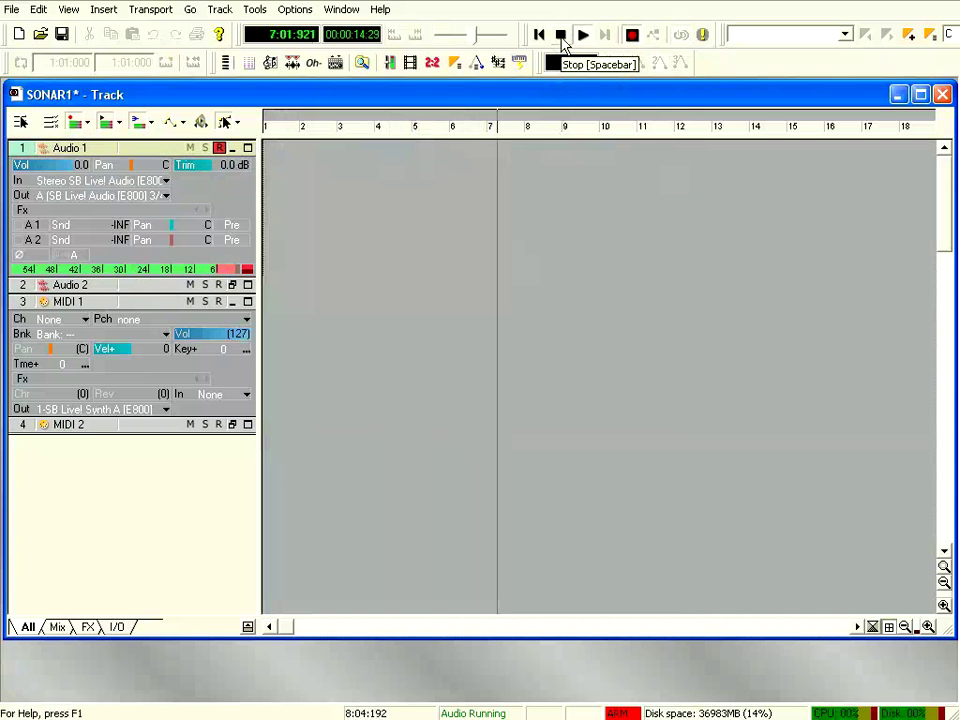
left_click(562, 36)
left_click(583, 35)
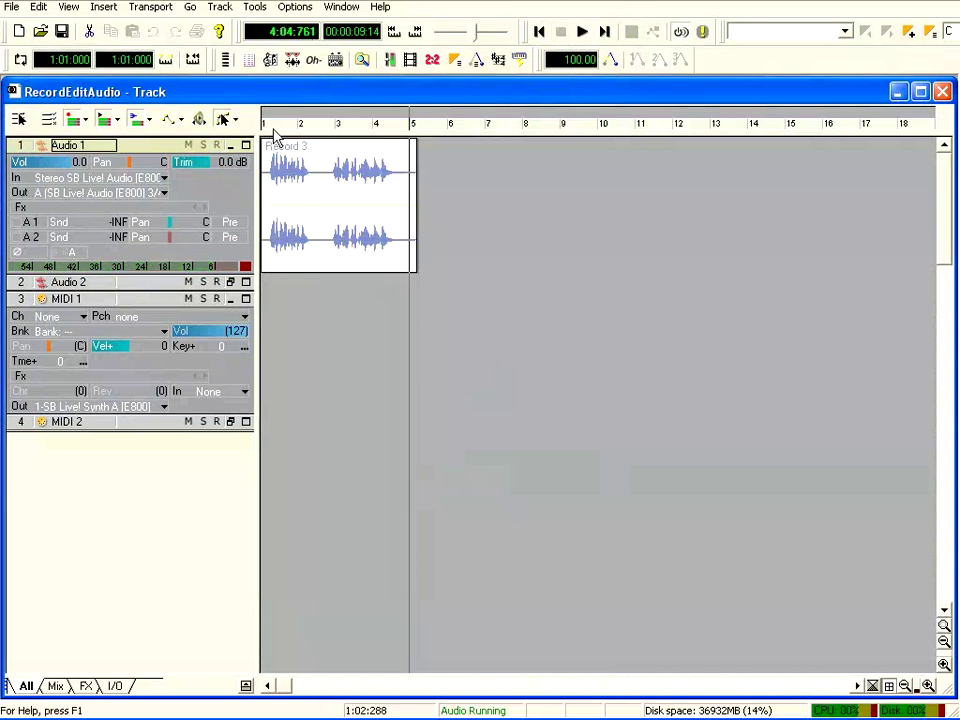
Import an audio file from the Paket Dasar subfolder of the SONAR folder on drive E into Audio 2 at 1:01:000.
key("Down")
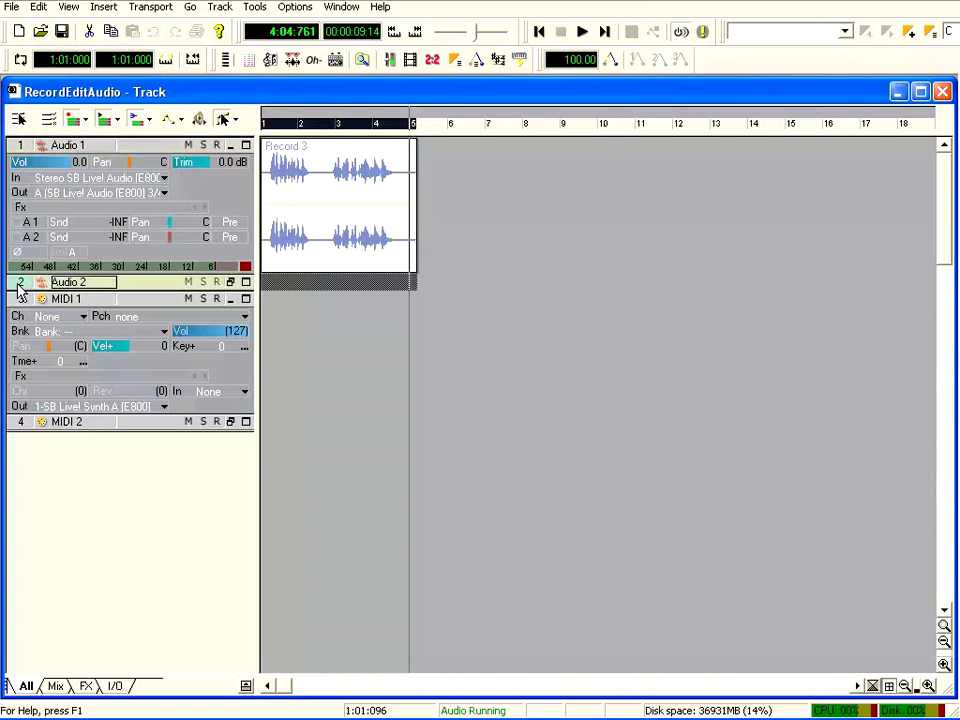
left_click(539, 31)
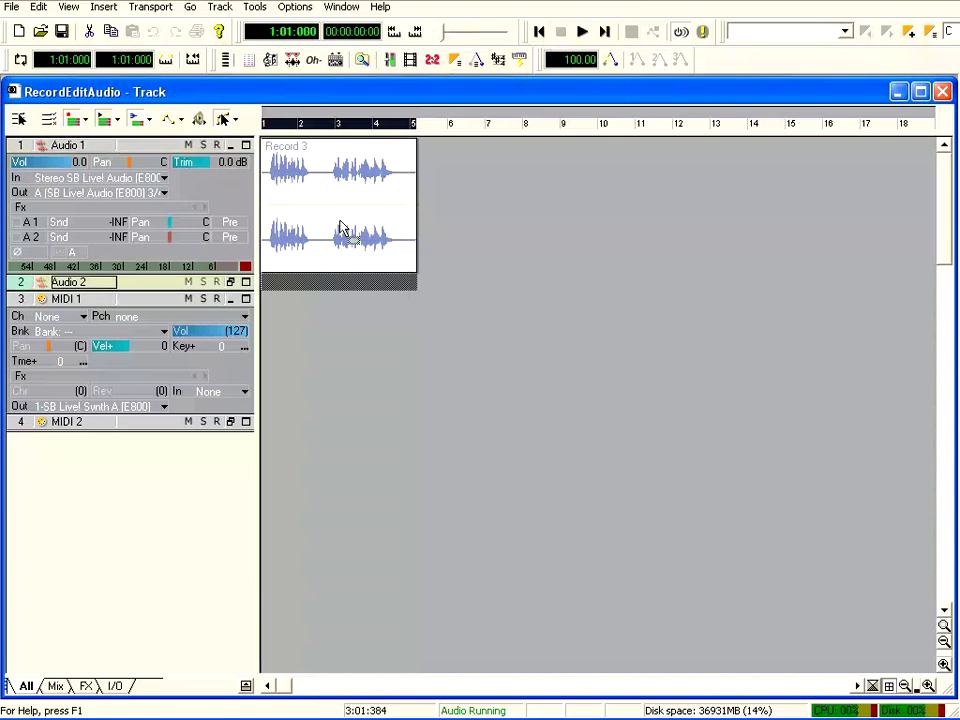
left_click(10, 7)
left_click(60, 156)
left_click(251, 60)
left_click(150, 182)
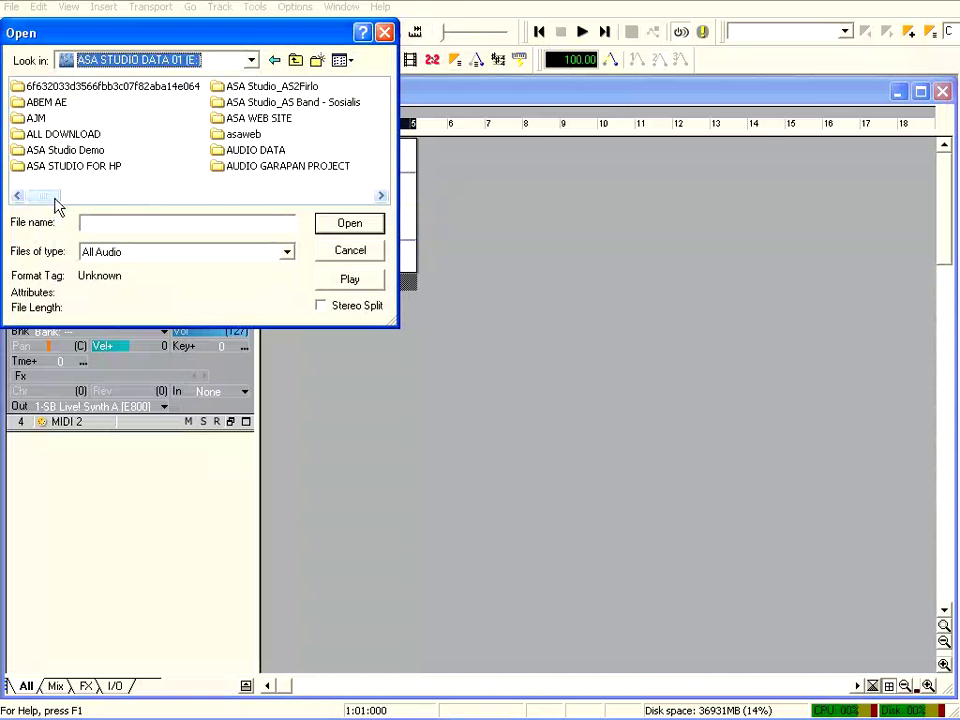
left_click_drag(58, 197, 228, 203)
double_click(240, 88)
double_click(199, 119)
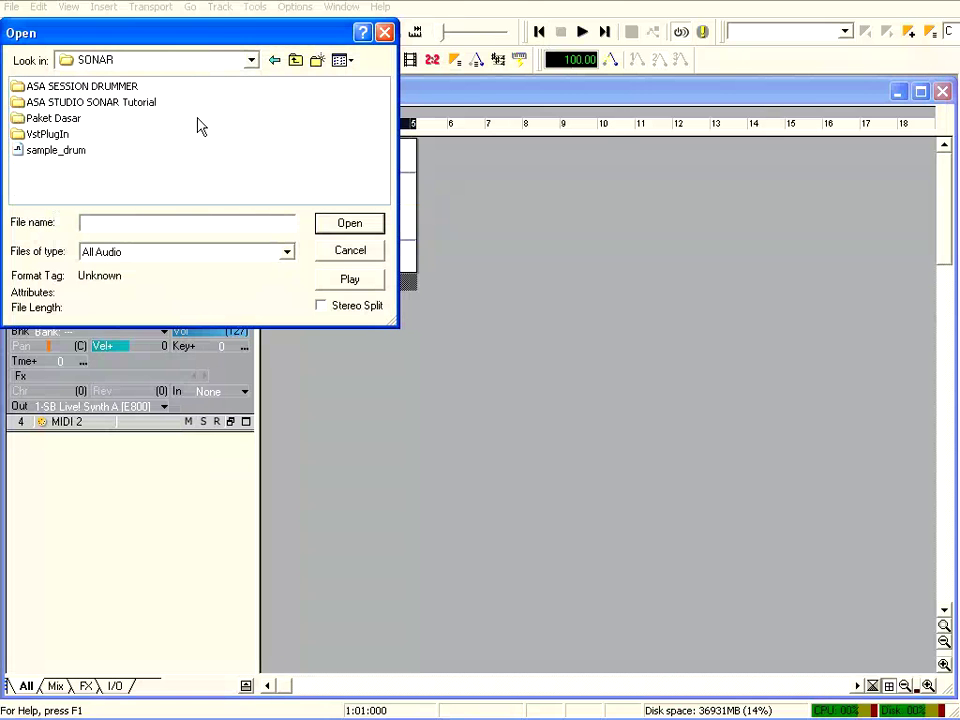
double_click(45, 118)
left_click(38, 134)
left_click(350, 223)
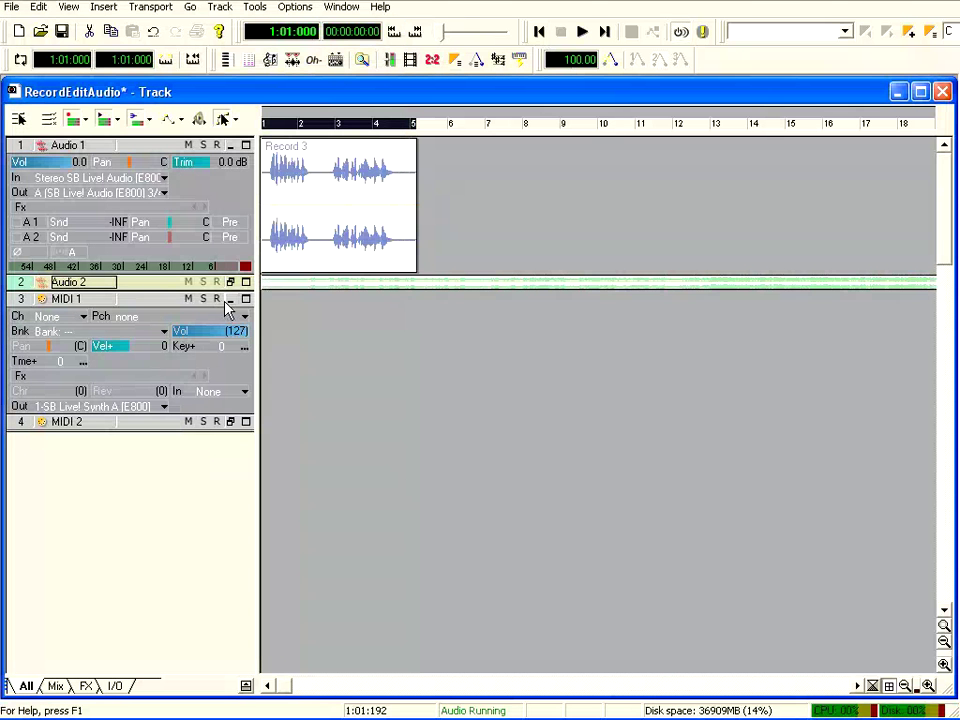
Collapse MIDI 1 and enlarge Audio 2 to show its waveform, trimming the silence off the start of the imported clip.
left_click(230, 298)
left_click_drag(137, 293, 139, 362)
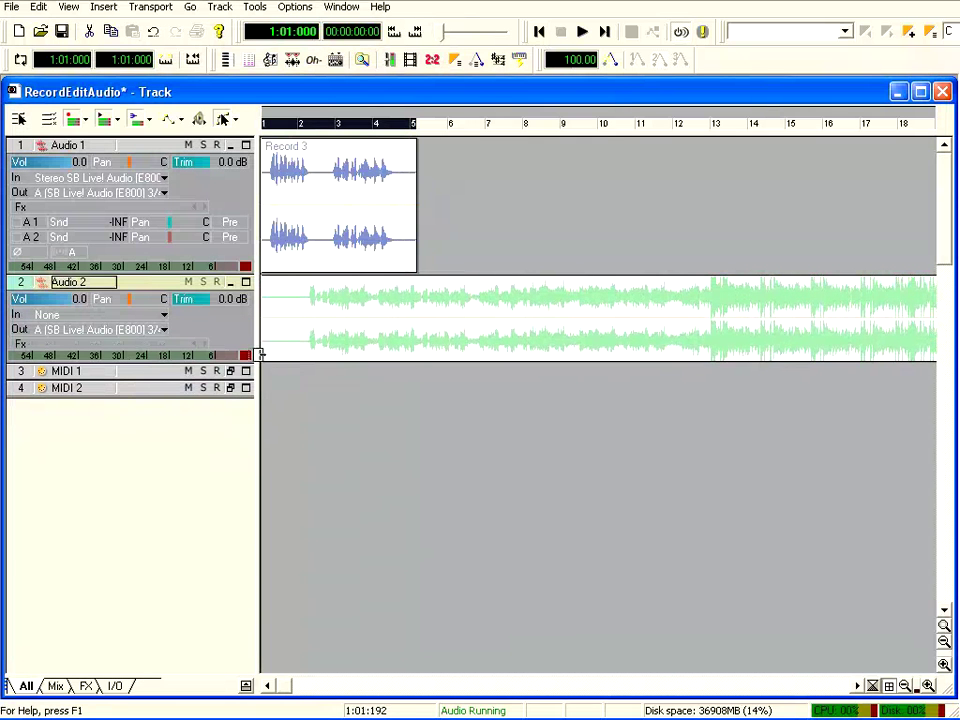
left_click_drag(263, 354, 306, 354)
Move the trimmed Audio 2 clip earlier so that it begins at the start of measure 1.
left_click(437, 342)
left_click_drag(482, 362, 444, 364)
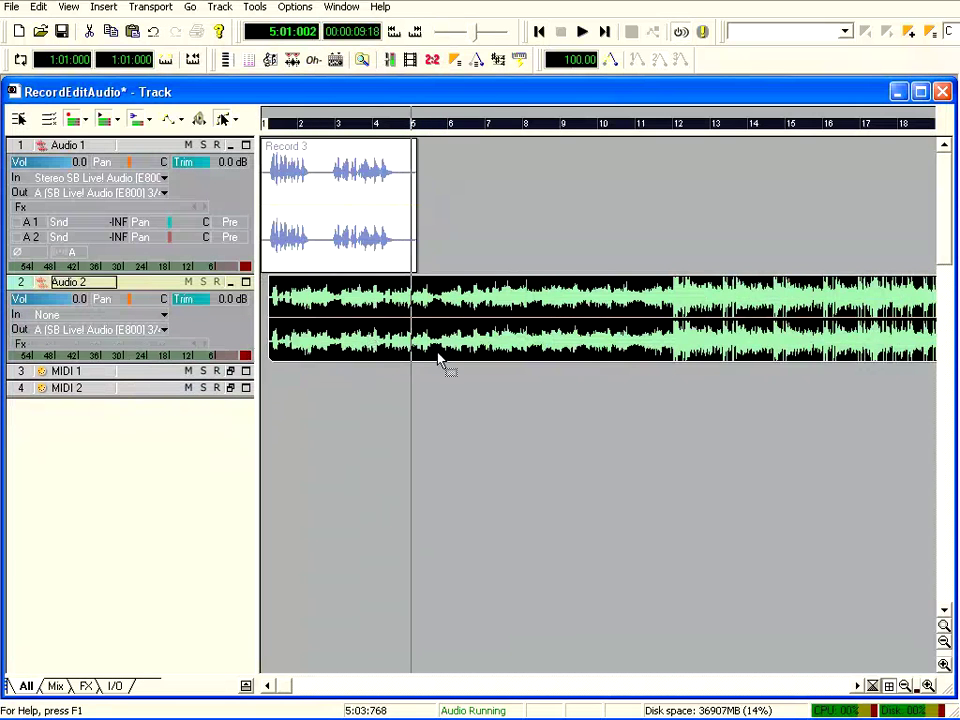
left_click(274, 128)
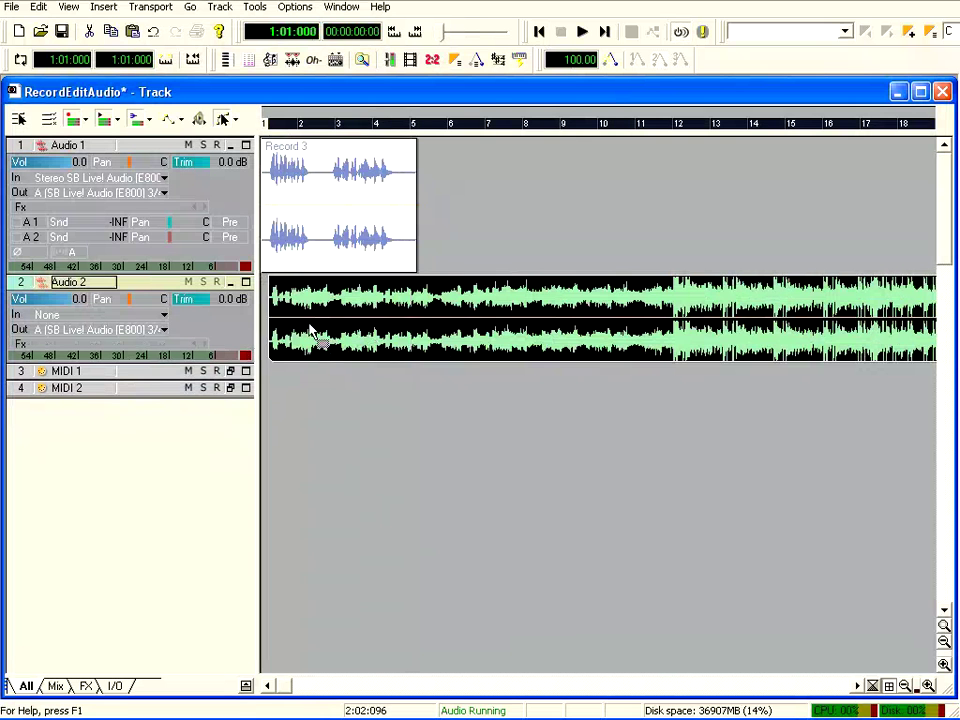
left_click_drag(317, 336, 289, 371)
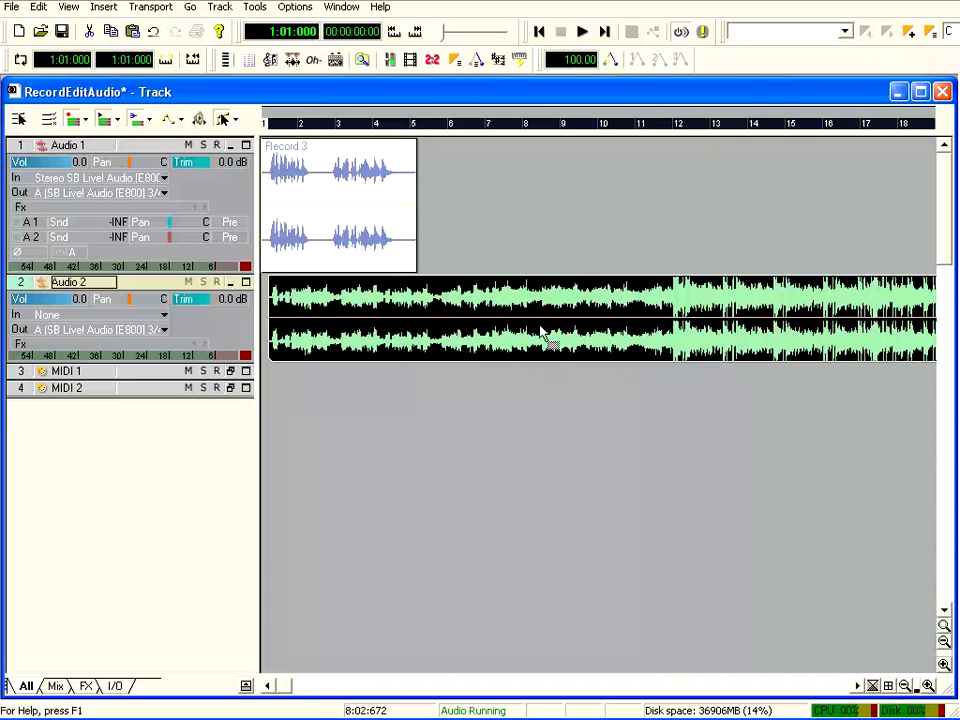
left_click_drag(550, 336, 422, 337)
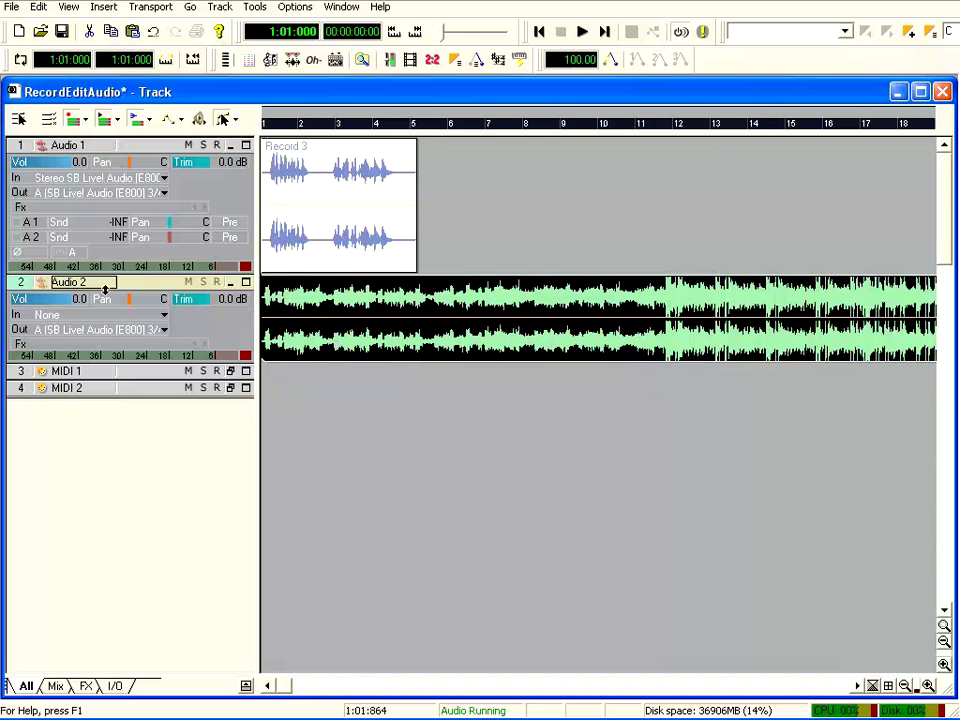
Solo Audio 2 and play it from the start, stopping after the louder section begins, around measure 12.
left_click(203, 282)
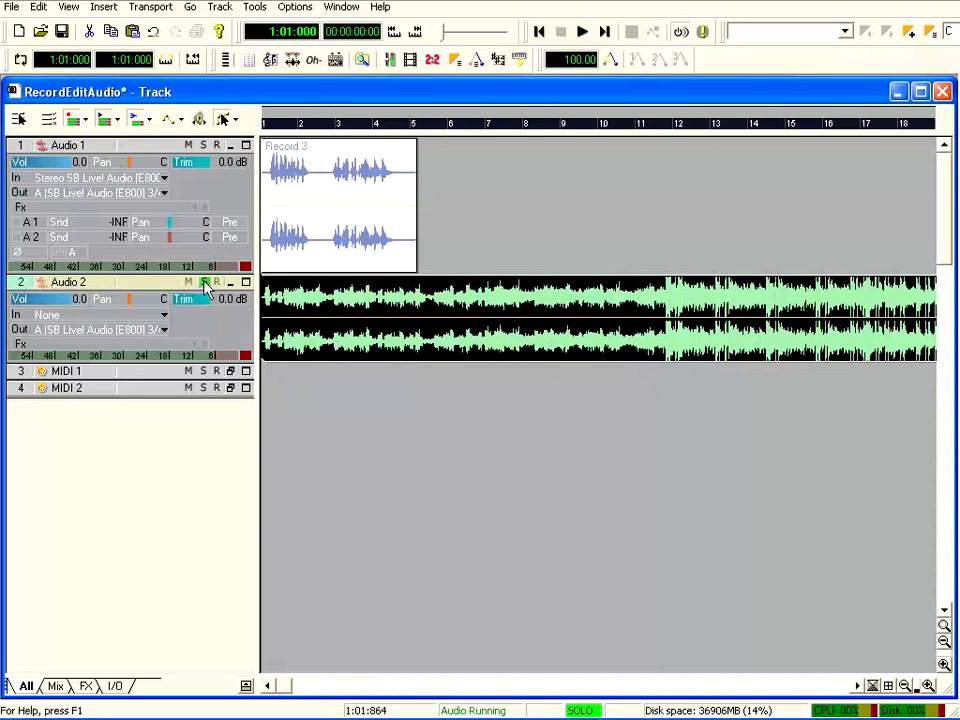
left_click(582, 31)
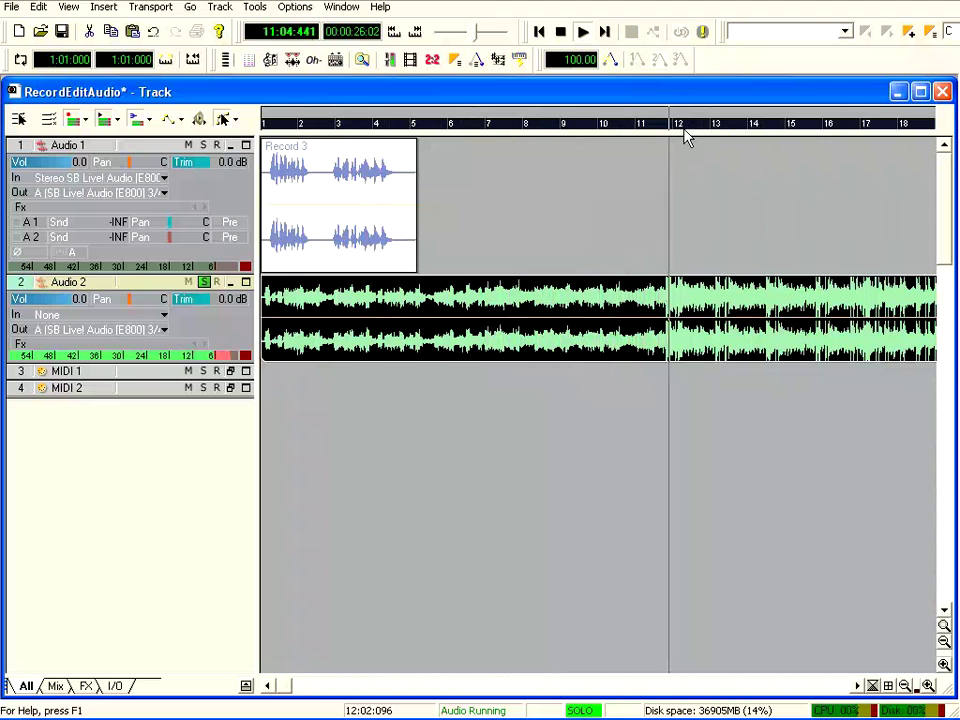
left_click(562, 33)
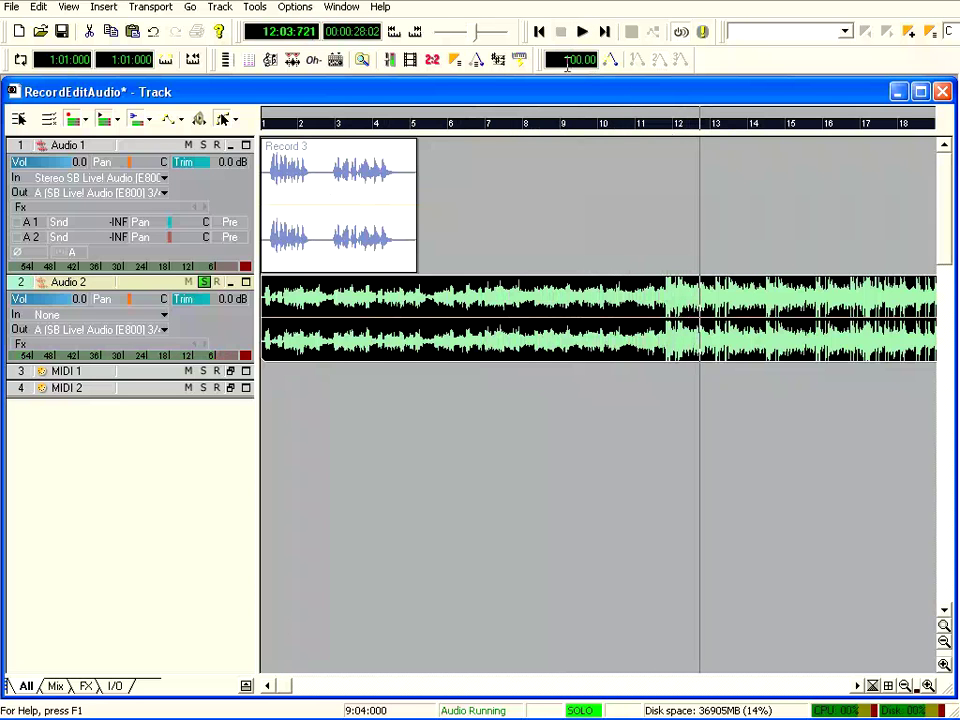
Move the Record 3 clip along Audio 1 so that it starts just after the beginning of measure 12.
left_click(316, 228)
left_click_drag(291, 222, 717, 240)
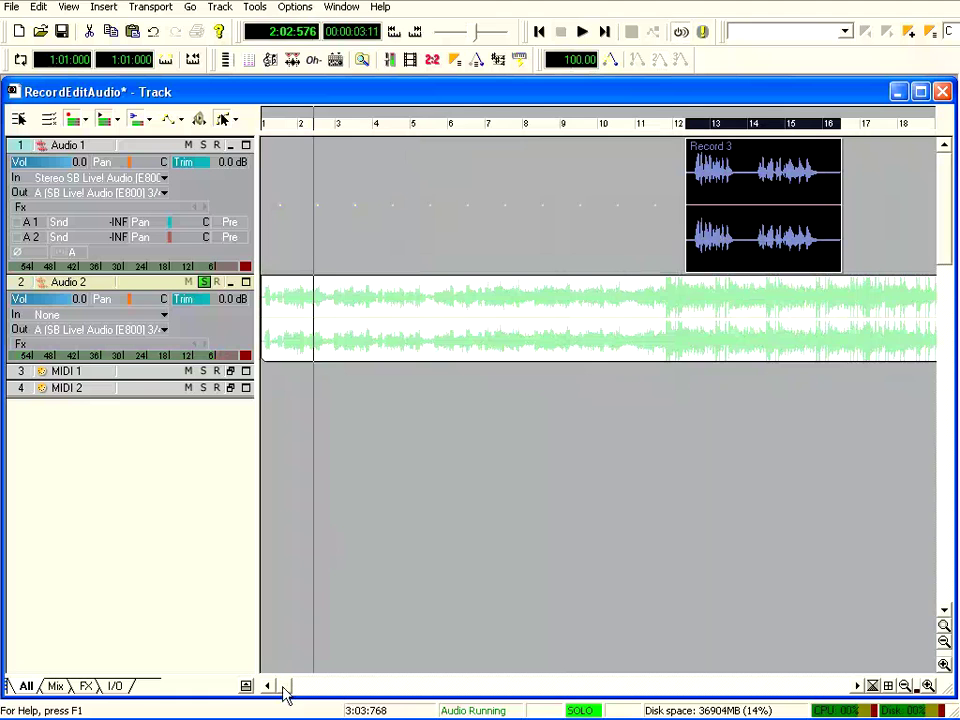
Cut the short silent range between the two phrases out of the Record 3 clip on Audio 1, just before measure 14.
left_click_drag(285, 690, 342, 690)
left_click(522, 165)
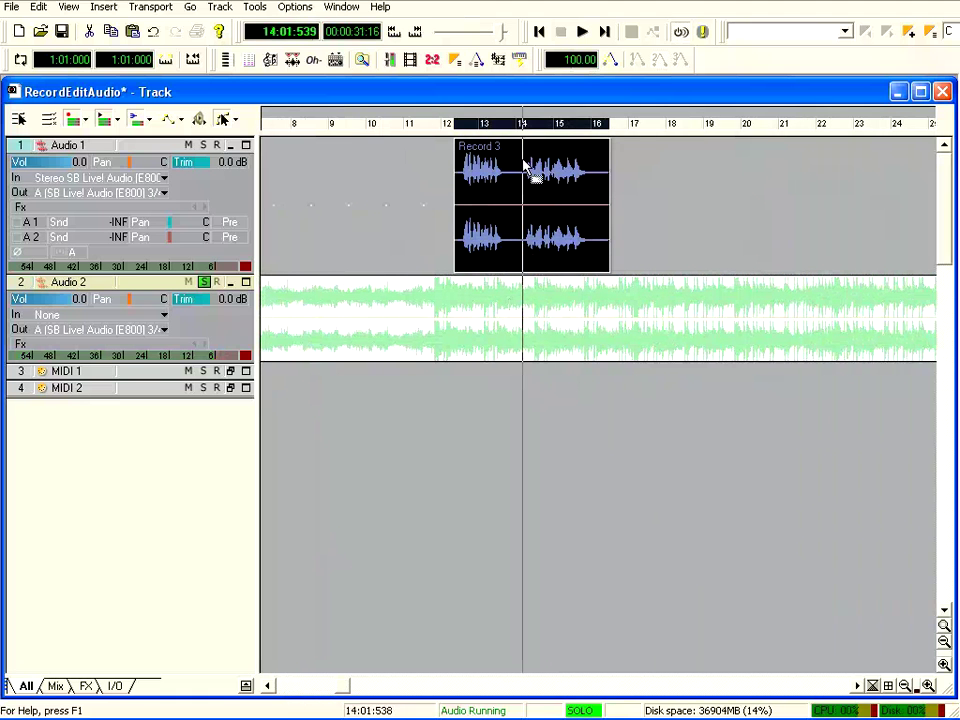
left_click(520, 131)
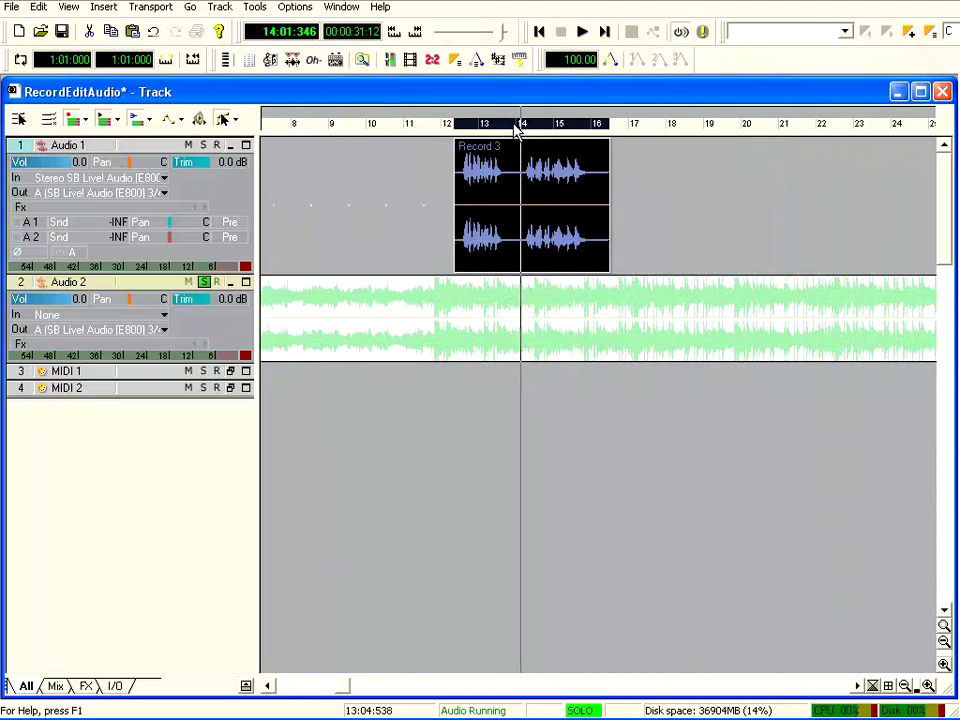
left_click(514, 129)
left_click(520, 280)
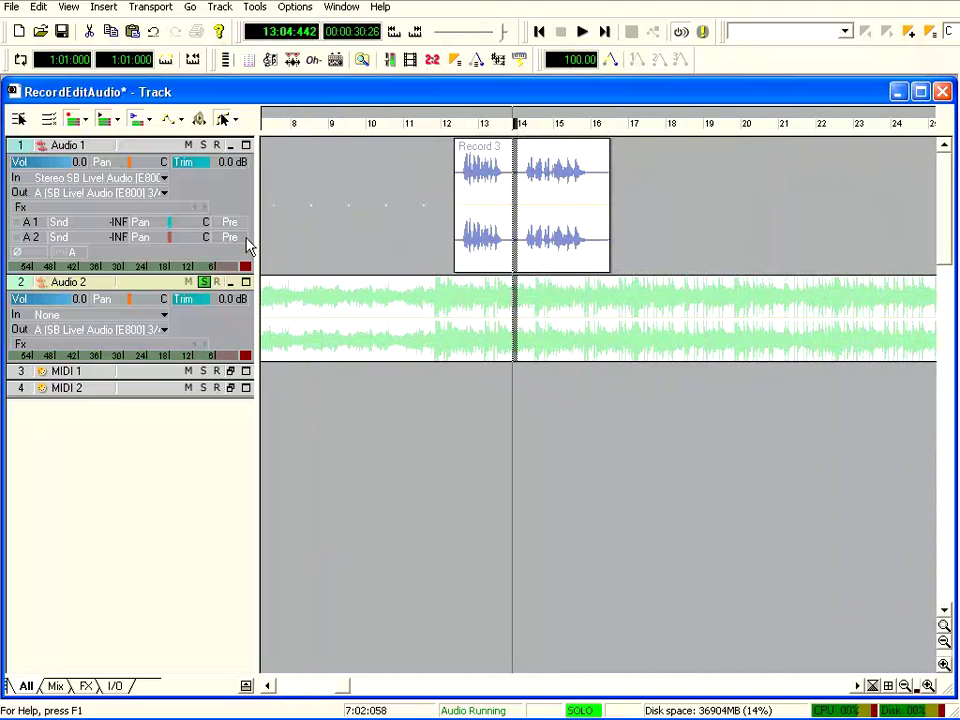
left_click(25, 148)
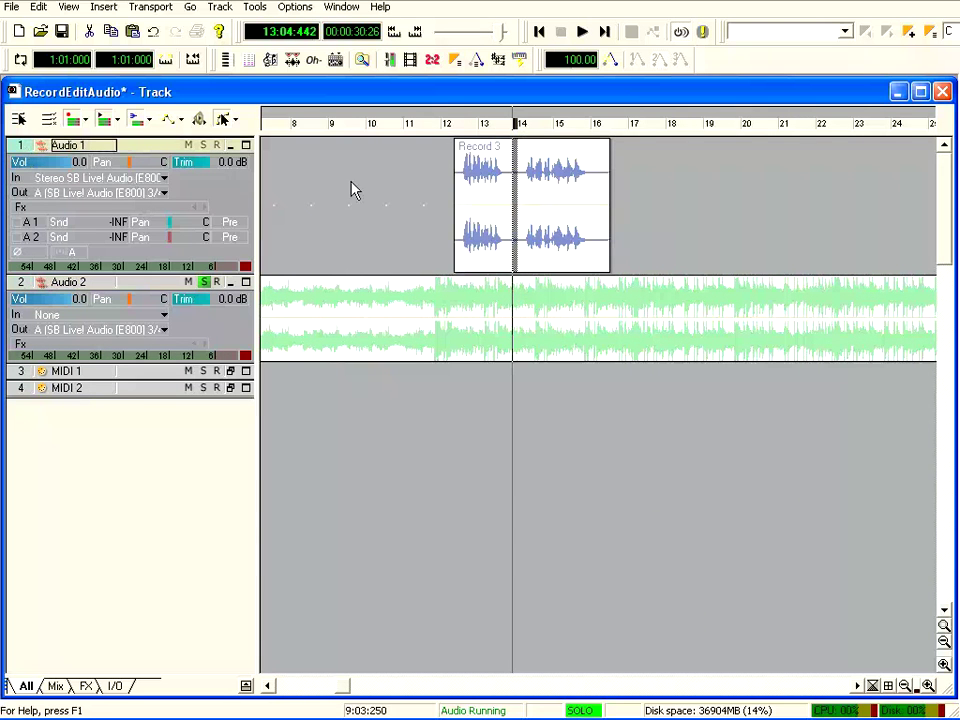
left_click(390, 210)
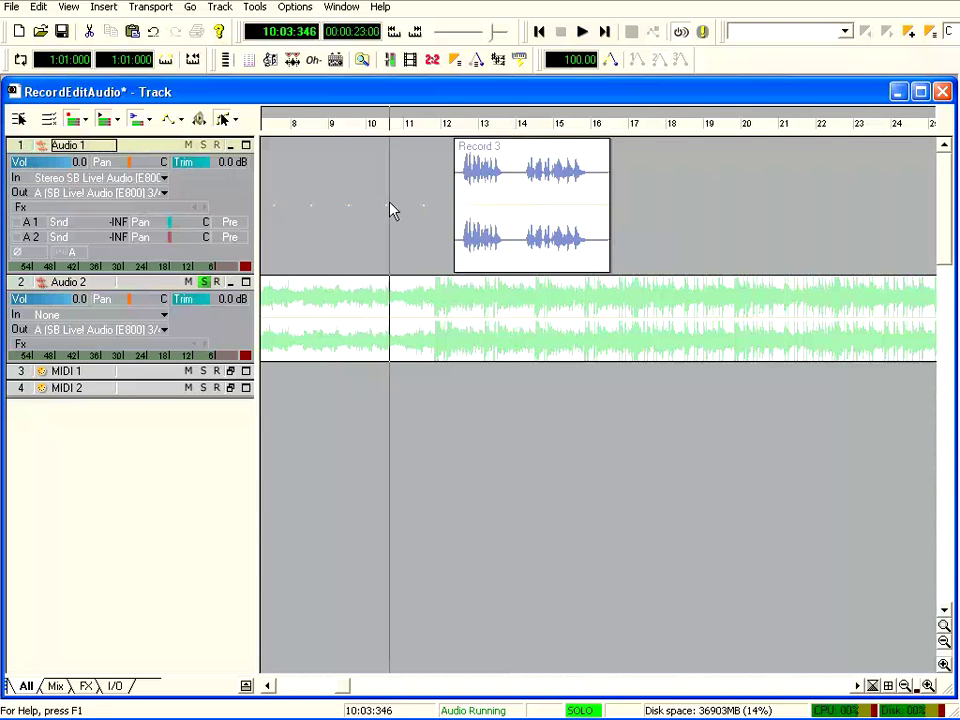
left_click(516, 126)
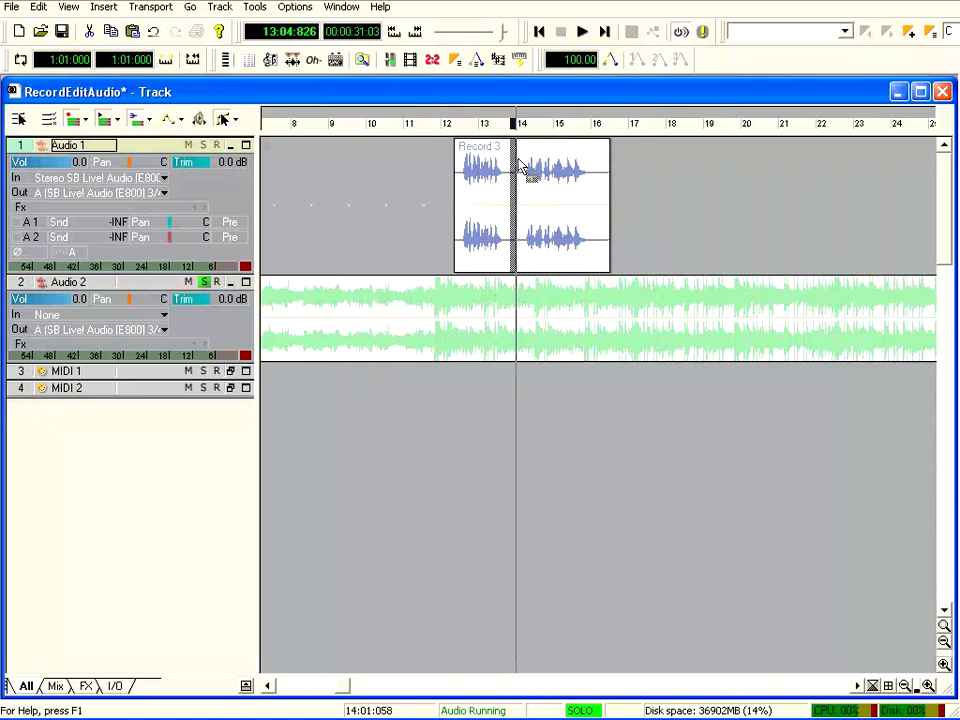
key("s")
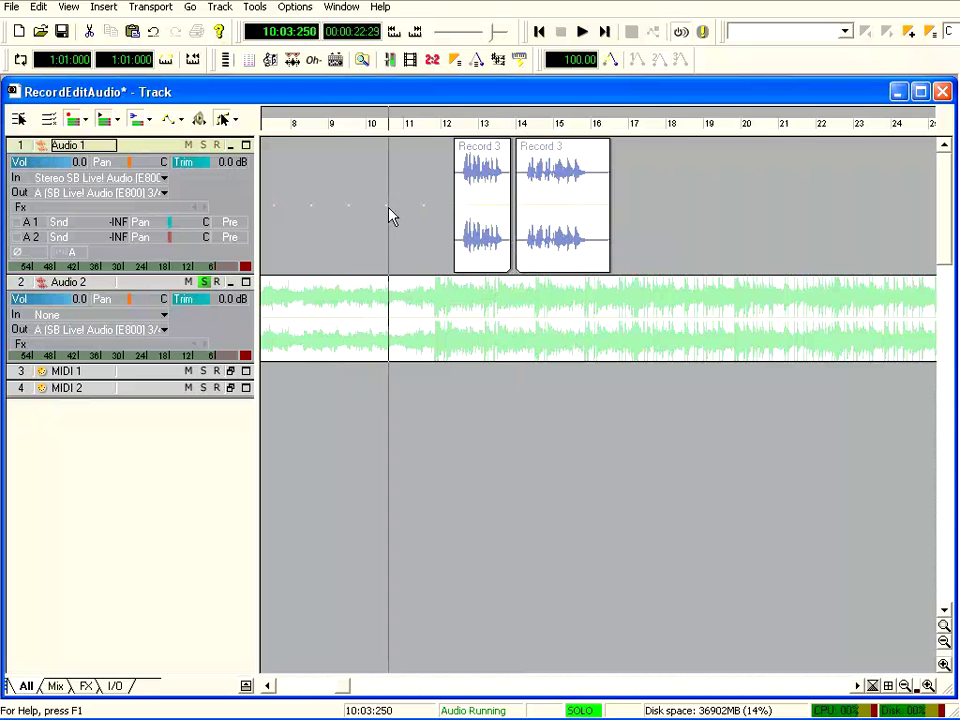
Move the second Record 3 piece along Audio 1 so that it starts about halfway through measure 18.
left_click(480, 214)
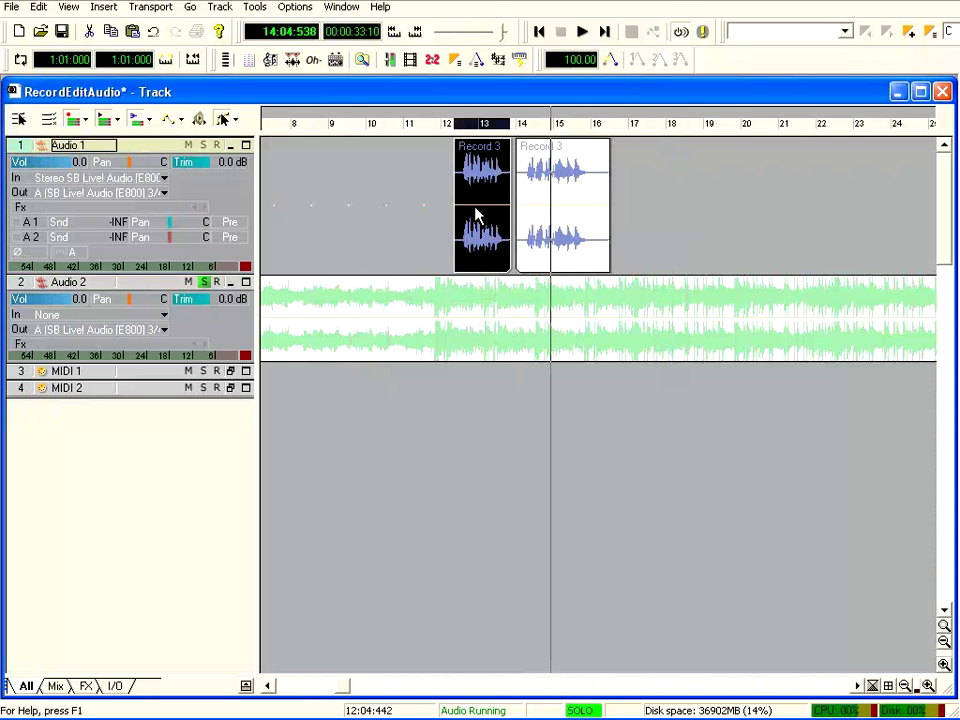
left_click(563, 218)
left_click(480, 218)
left_click(563, 226)
left_click(489, 221)
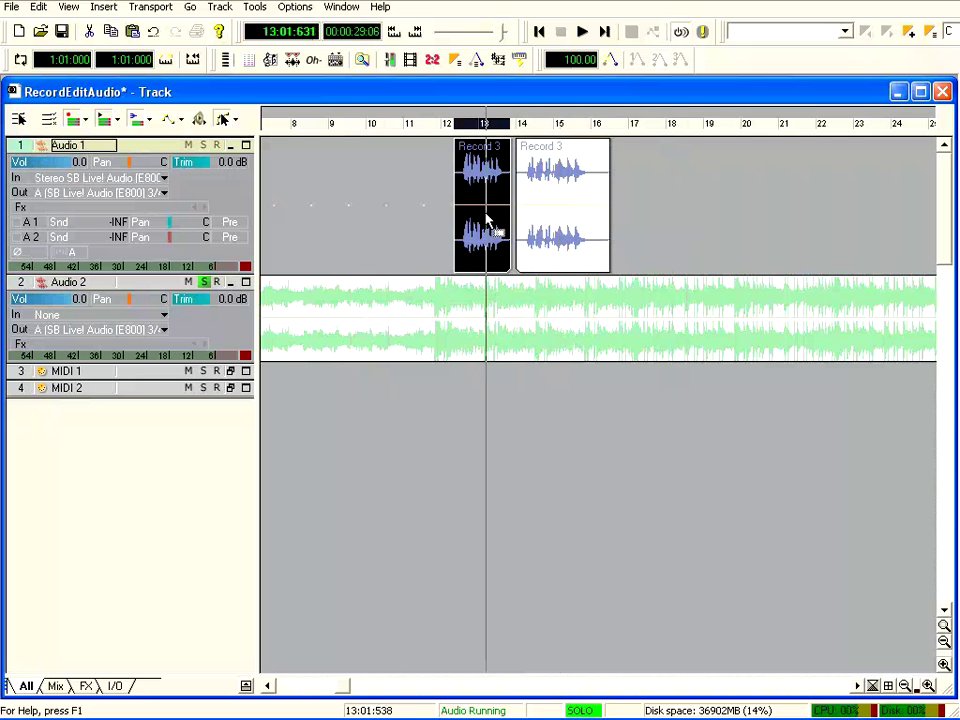
left_click(553, 221)
left_click_drag(553, 221, 726, 223)
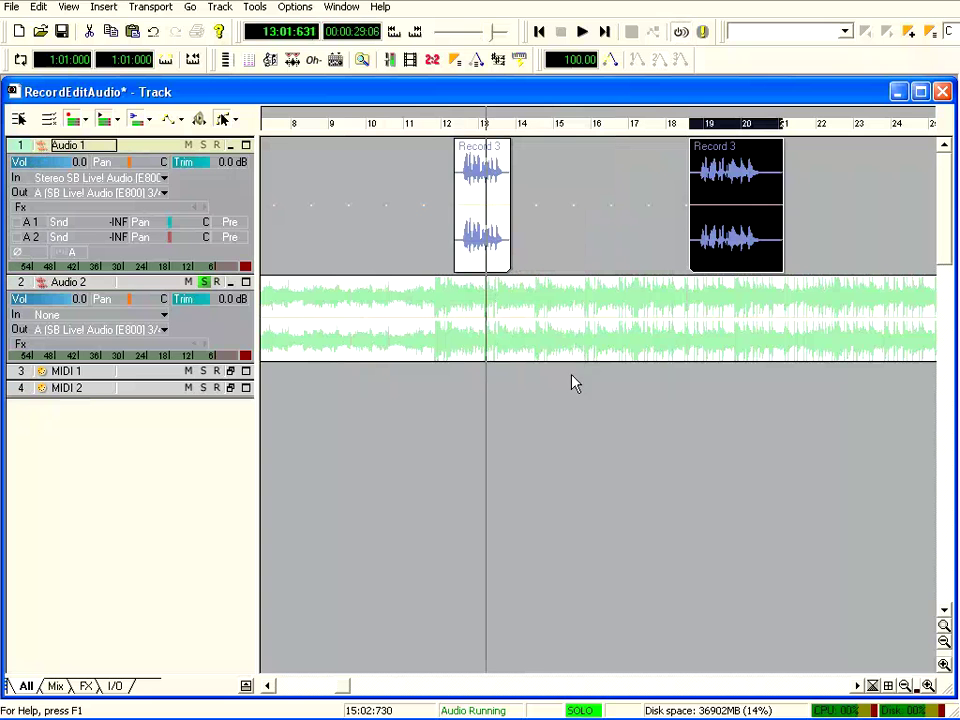
Create a volume envelope on the Audio 2 track.
left_click(460, 131)
left_click_drag(453, 128, 449, 130)
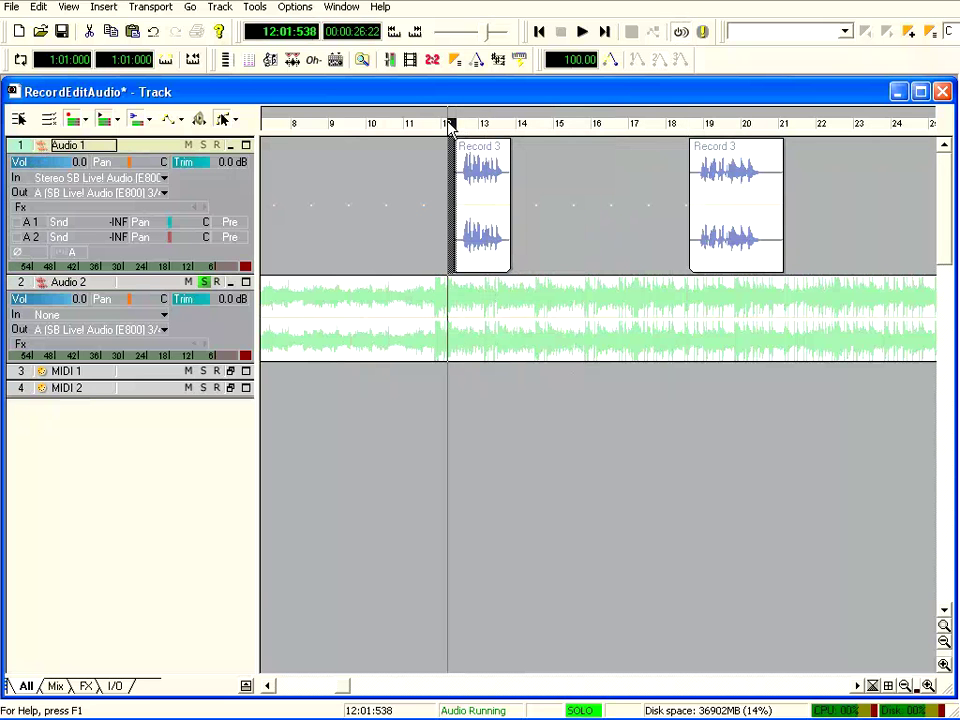
left_click(14, 295)
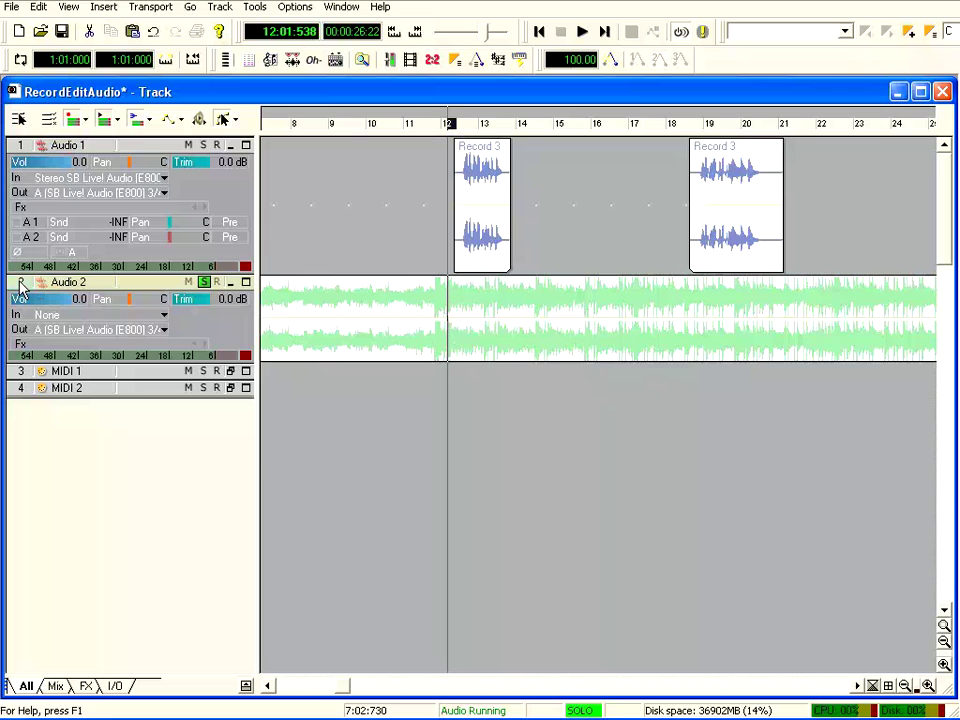
right_click(433, 326)
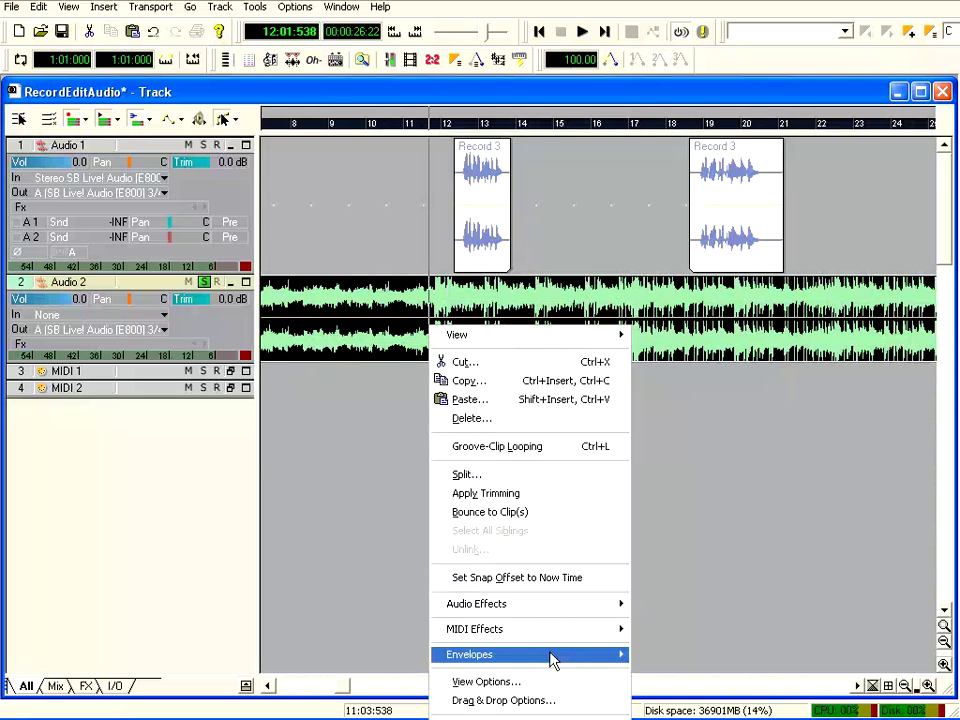
mouse_move(553, 660)
mouse_move(668, 662)
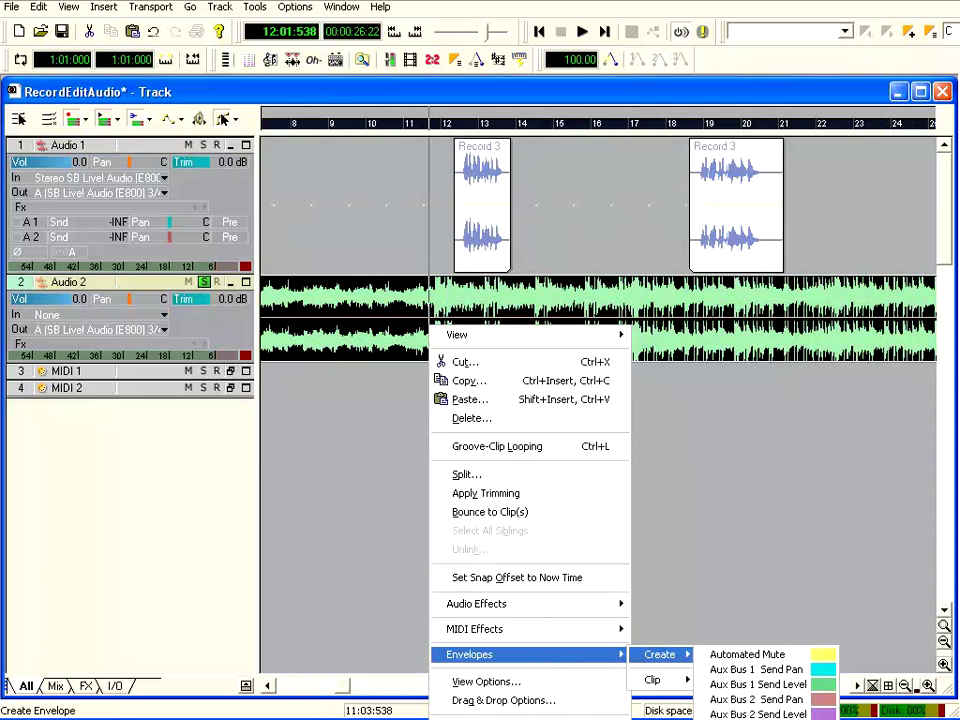
left_click(747, 654)
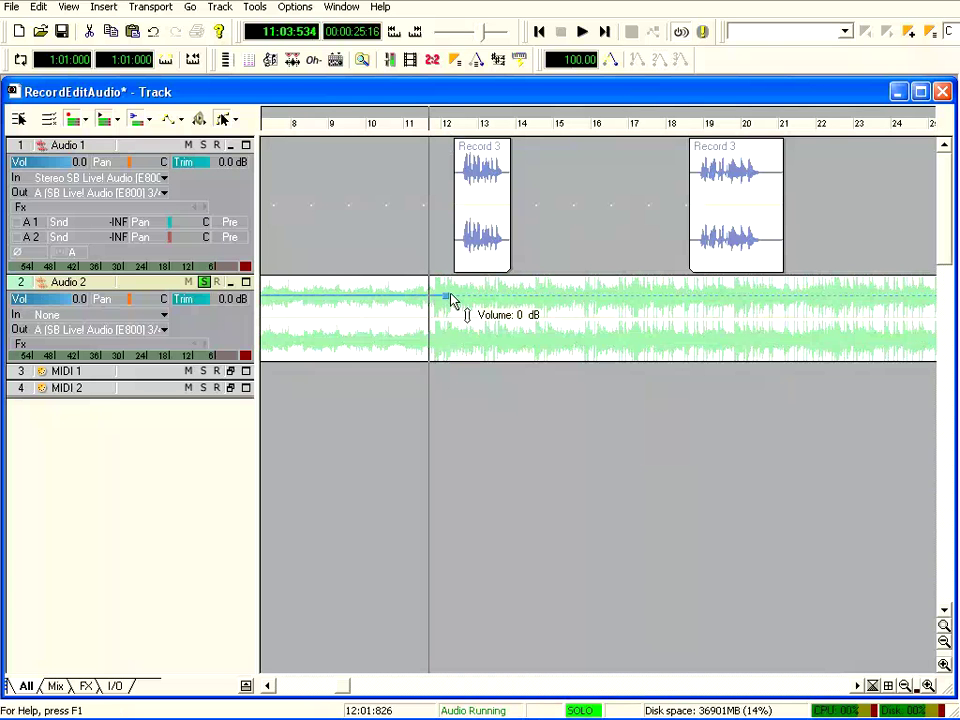
Shape an envelope dip to about -9.1 dB on Audio 2 between measures 12 and 14, and play the mix unsoloed from measure 11.
double_click(520, 299)
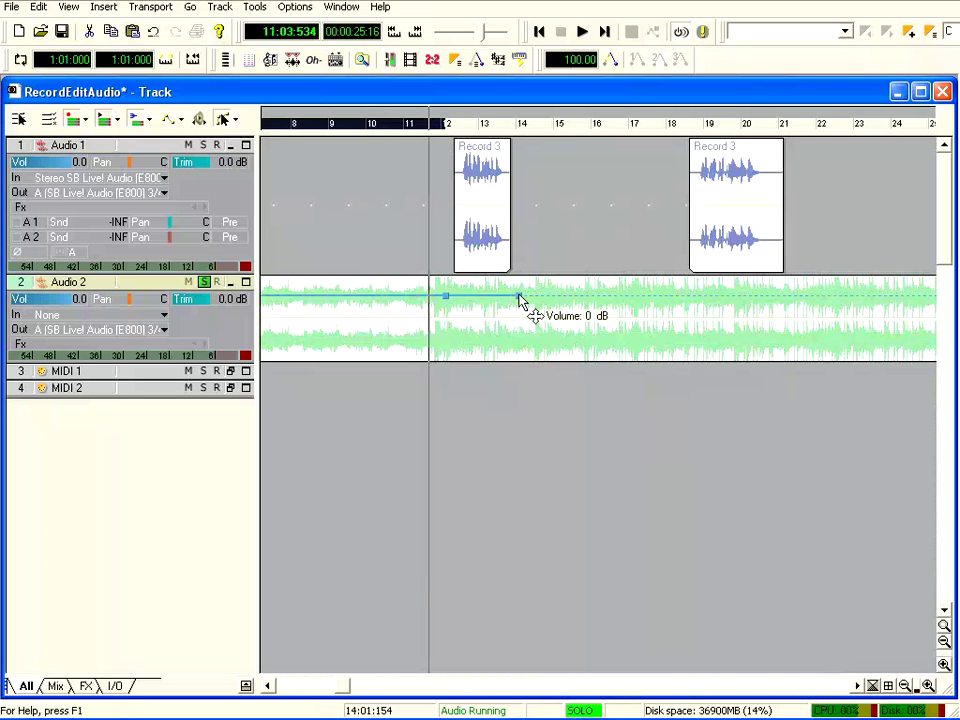
double_click(505, 298)
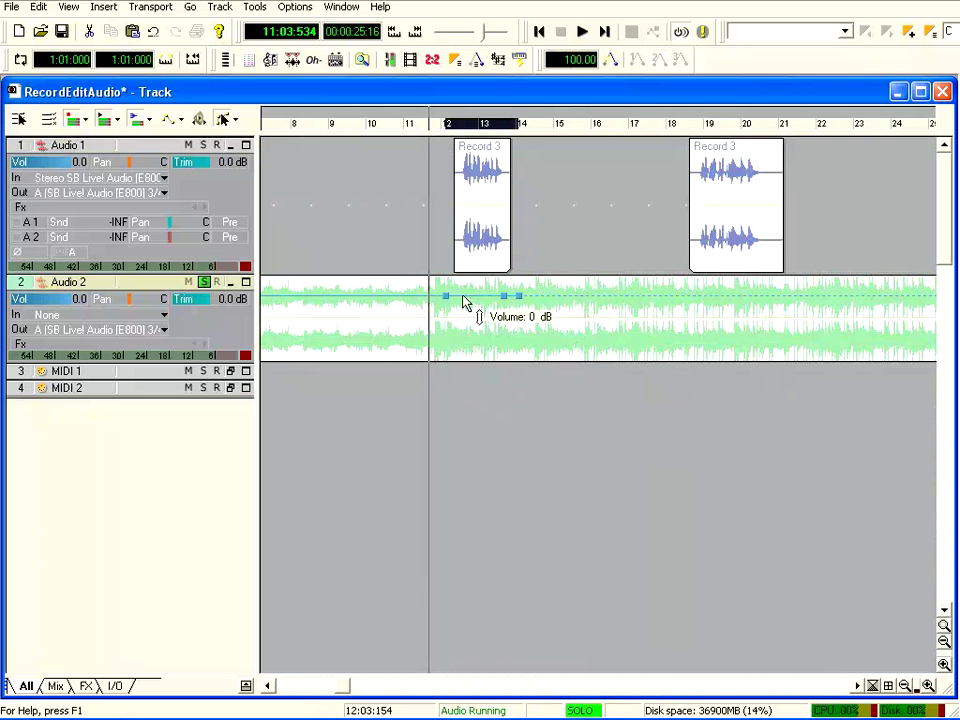
double_click(459, 297)
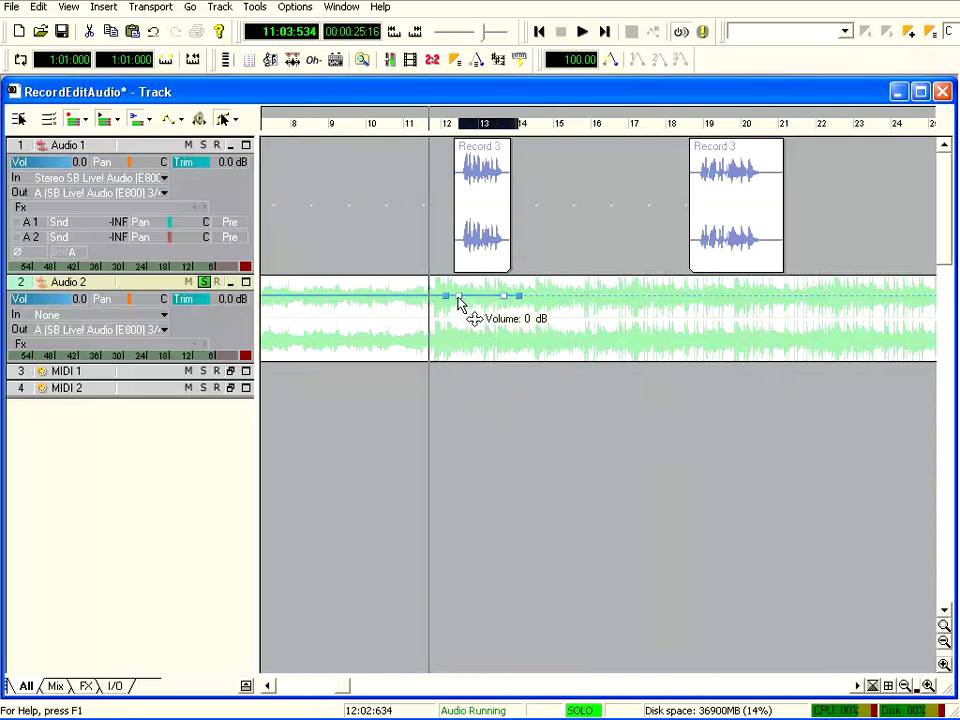
left_click_drag(458, 298, 459, 323)
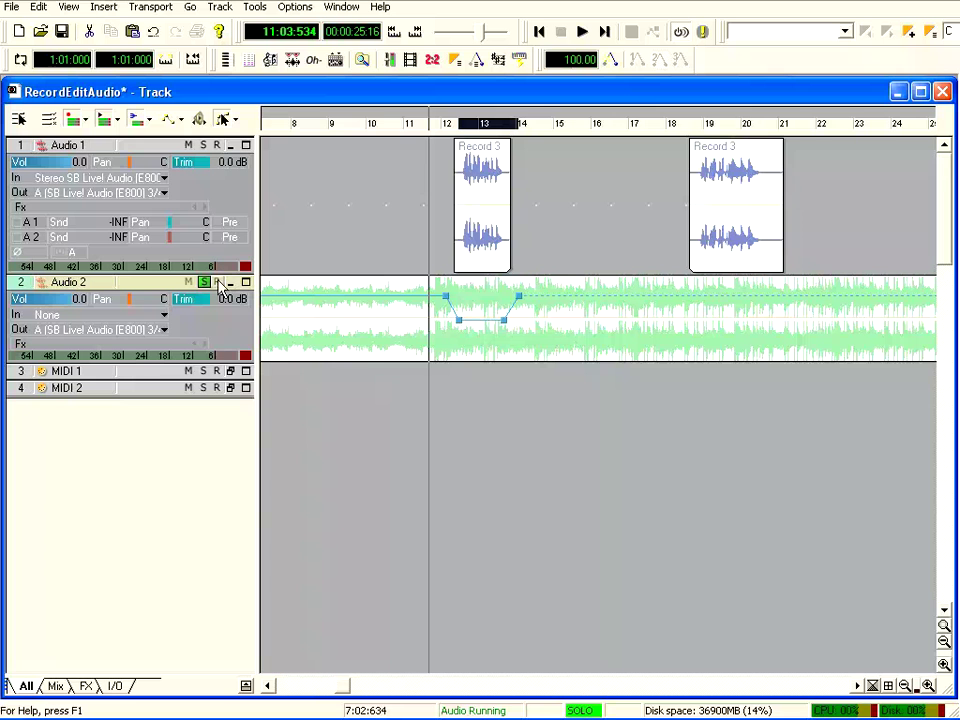
left_click(412, 123)
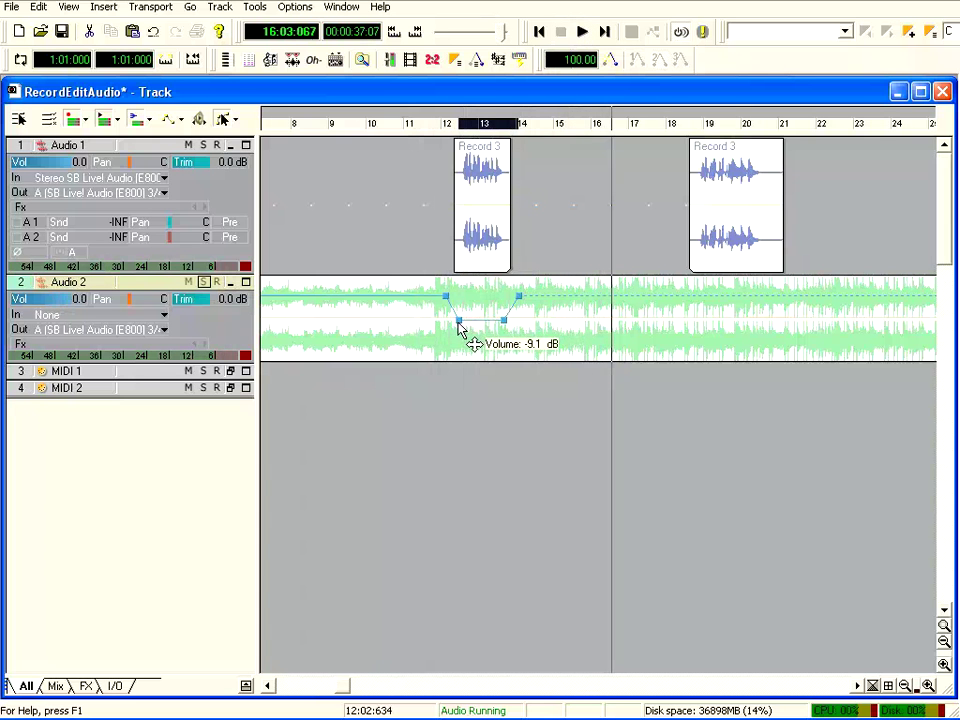
Raise the volume dip on Audio 2 slightly and boost Audio 1's Trim to 18.0 dB, replaying from just before measure 12.
left_click_drag(505, 325, 468, 314)
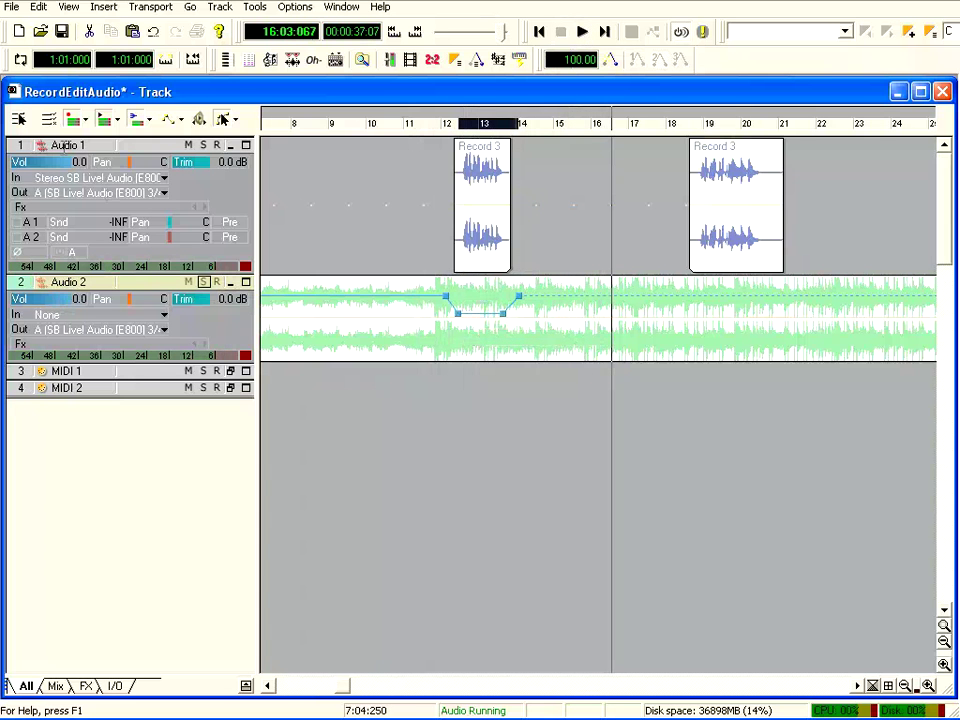
double_click(62, 146)
left_click_drag(187, 167, 230, 167)
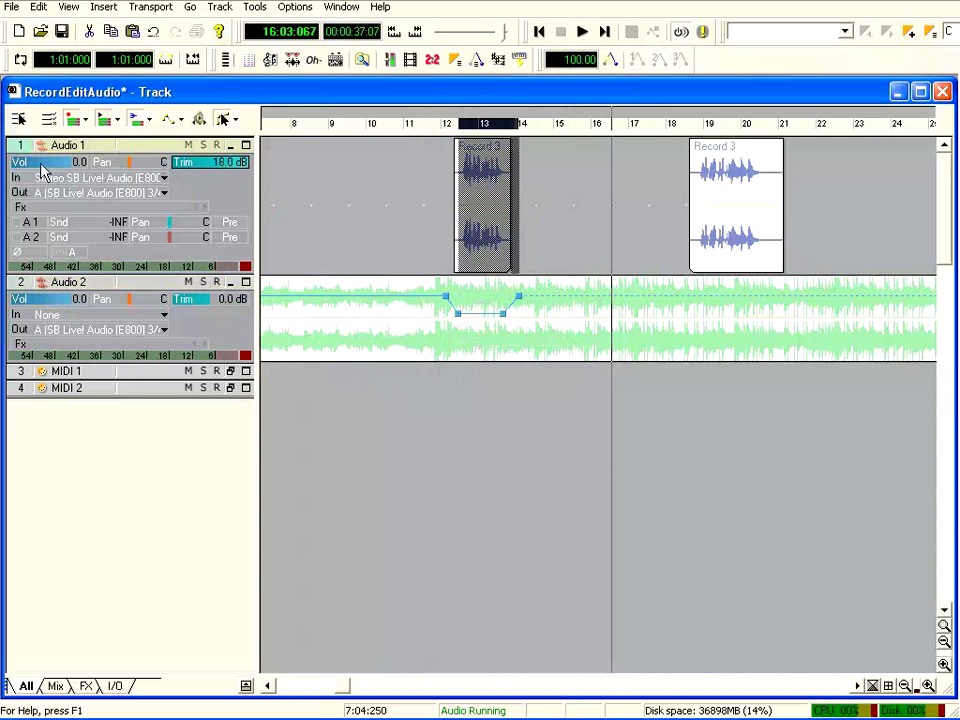
left_click(424, 137)
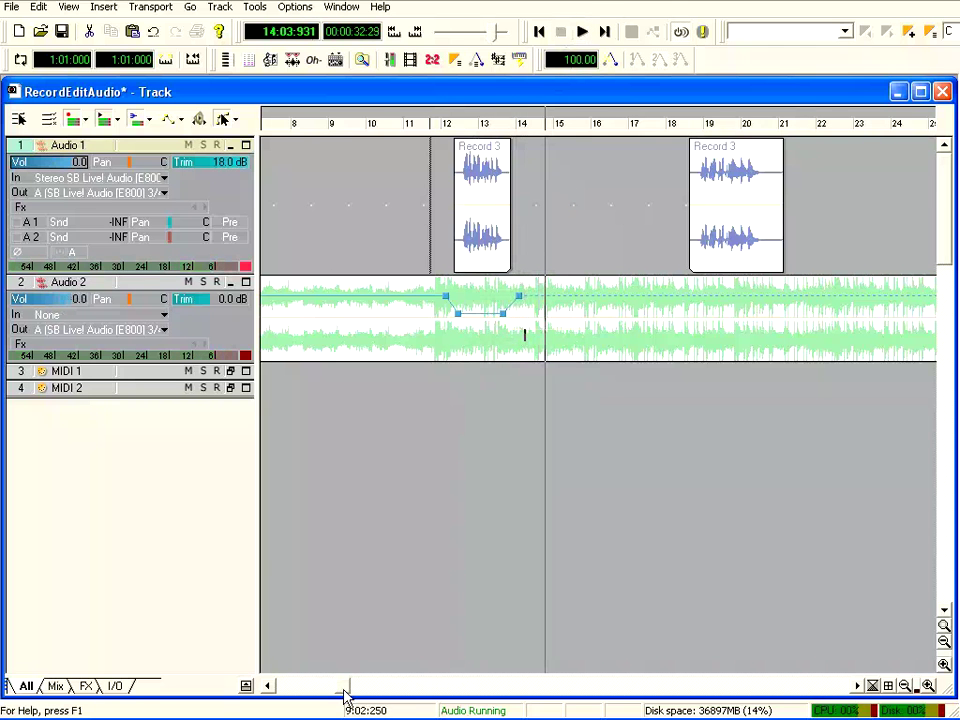
Shorten the Audio 2 music clip so that it ends at measure 16.
left_click_drag(344, 691, 379, 690)
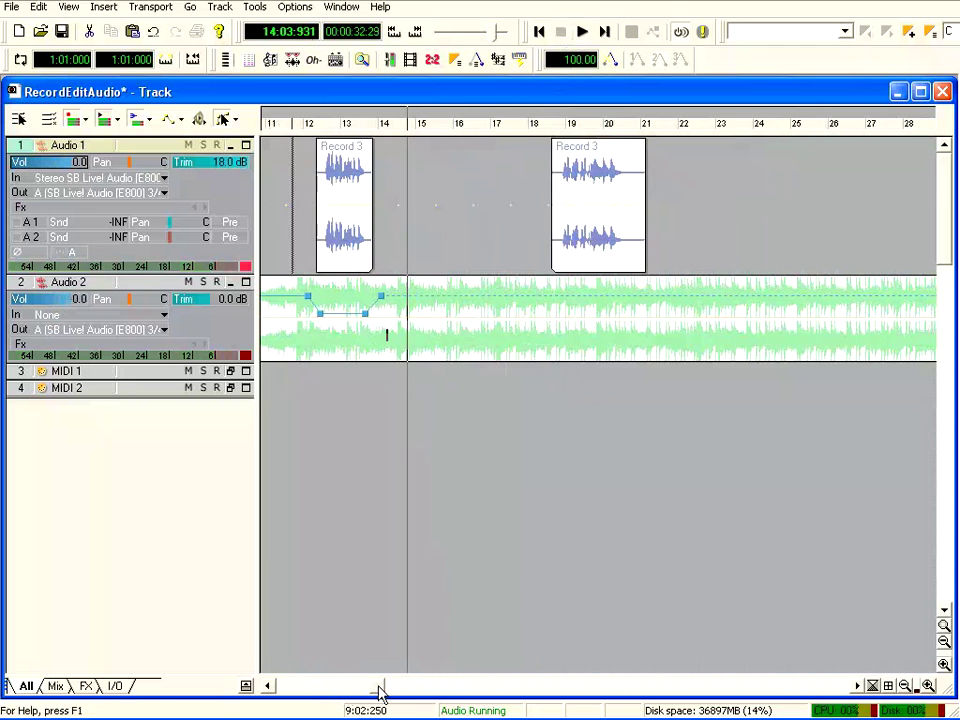
left_click(27, 286)
left_click_drag(456, 124, 485, 124)
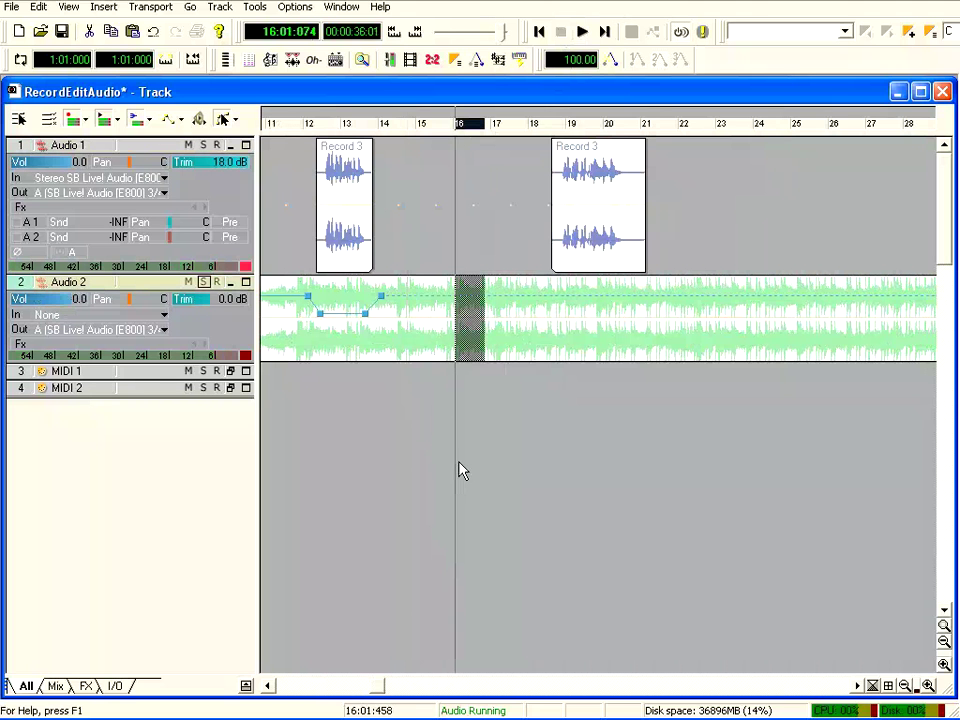
mouse_move(470, 320)
left_mouse_down()
mouse_move(521, 339)
mouse_move(518, 323)
left_mouse_up()
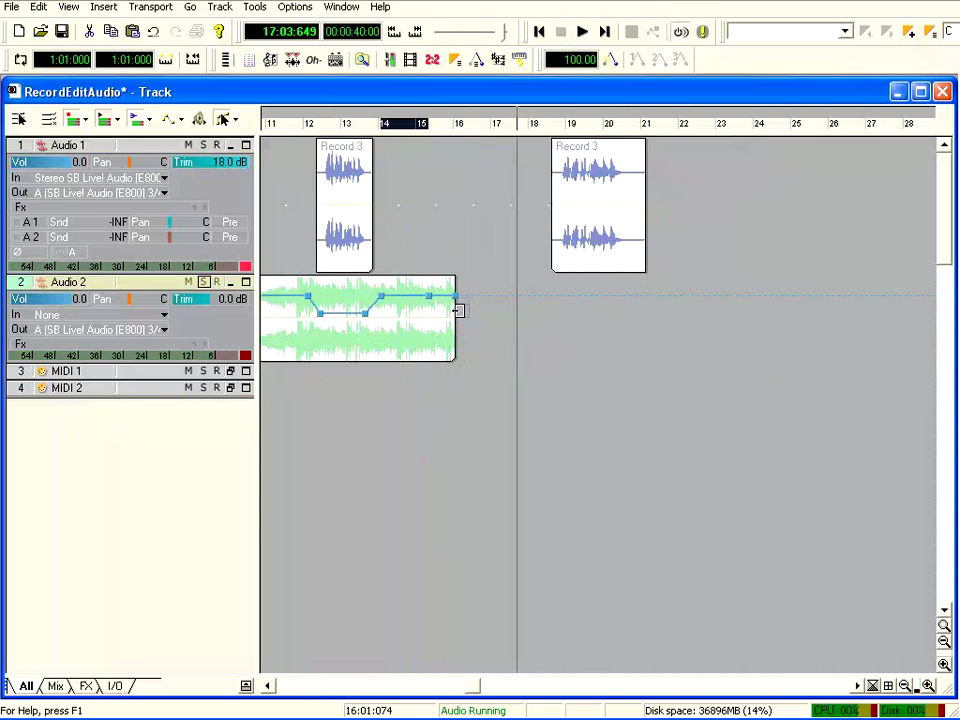
Fade out the end of Audio 2 with its volume envelope, from just after measure 15 down to silence at measure 16, and play it back.
left_click_drag(458, 300, 490, 483)
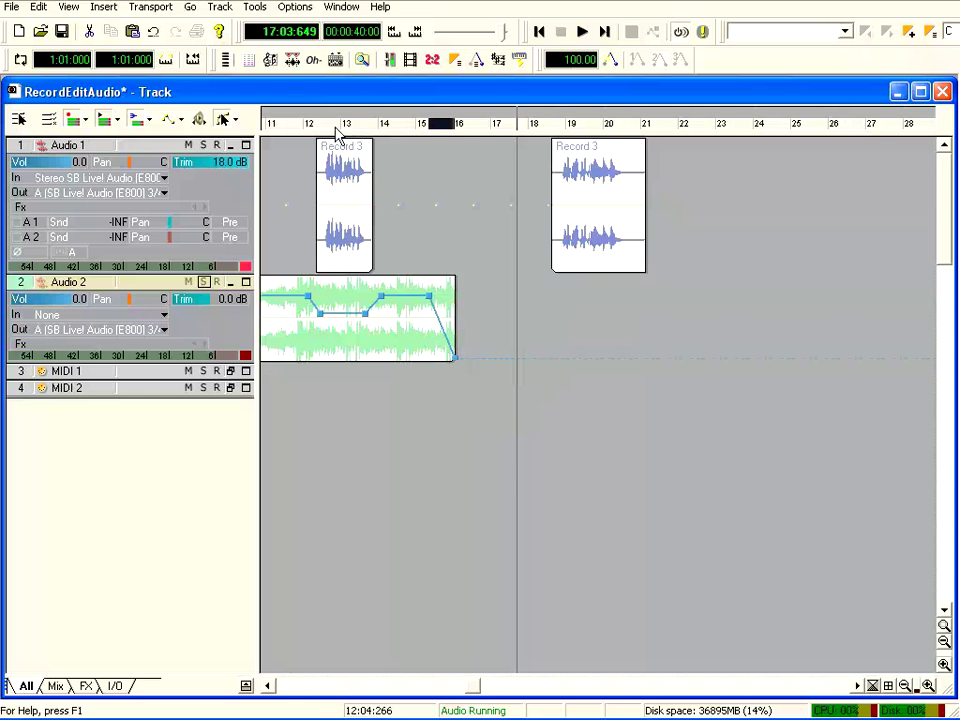
key("space")
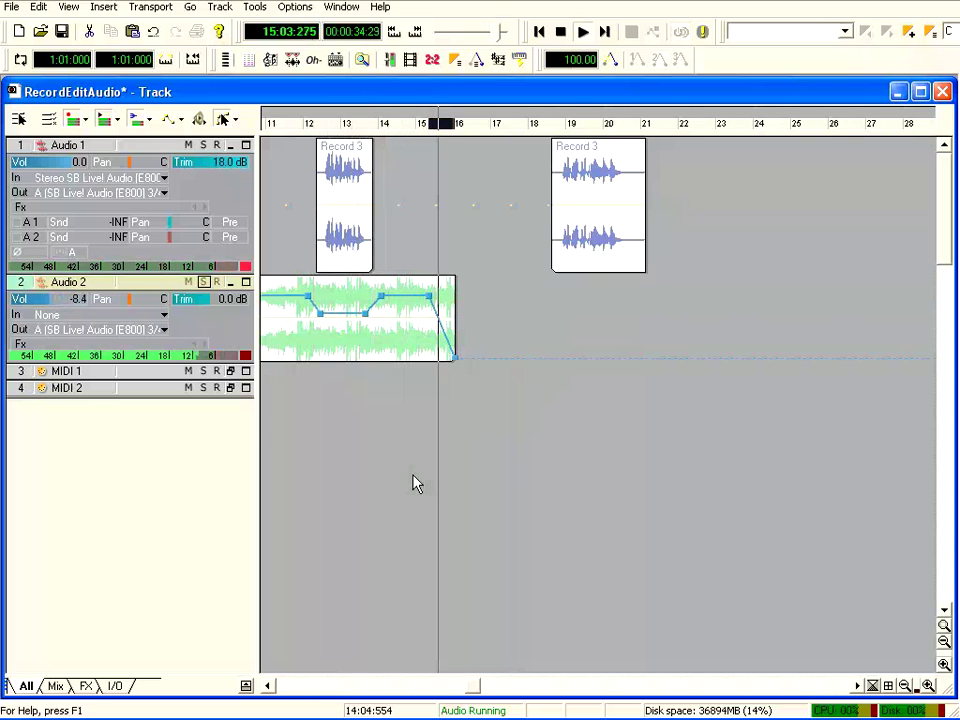
left_click(560, 31)
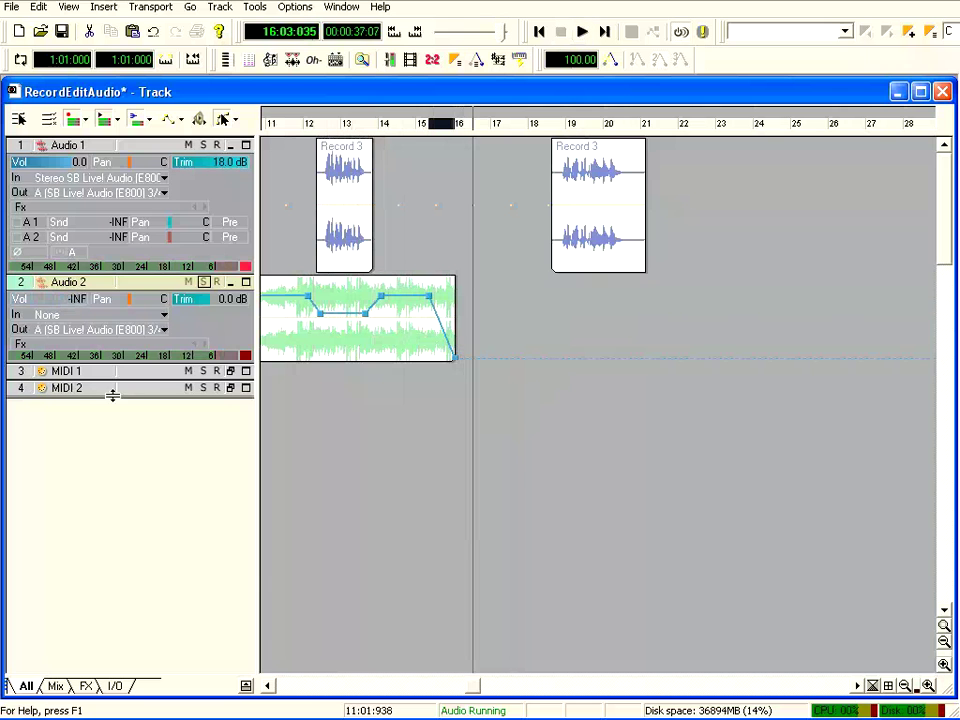
Insert a new audio track above MIDI 1 and enlarge its height.
left_click(24, 371)
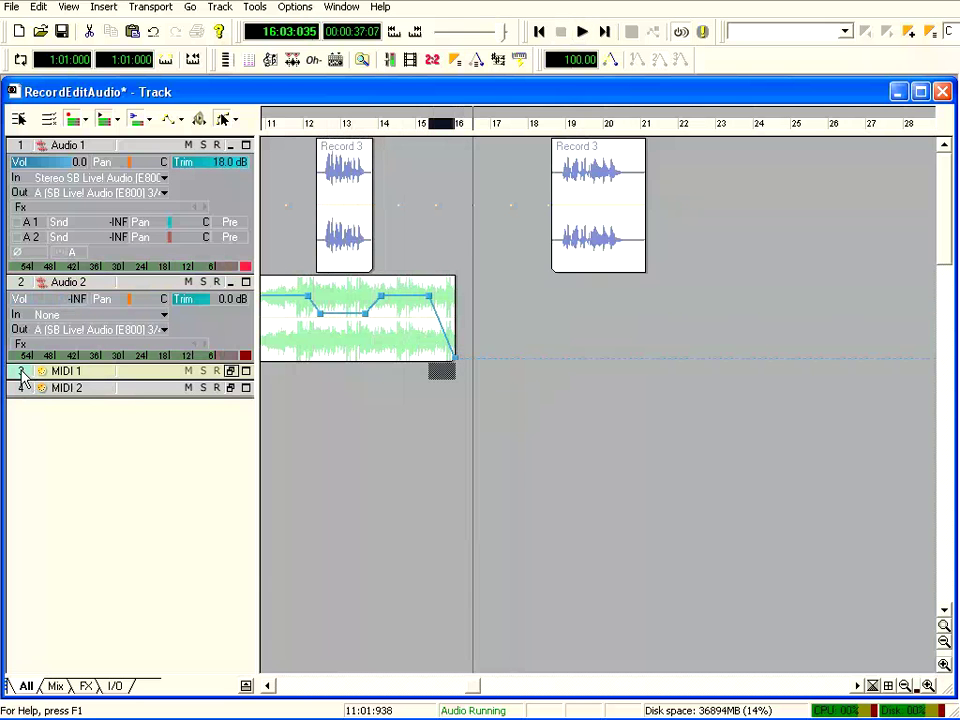
right_click(24, 375)
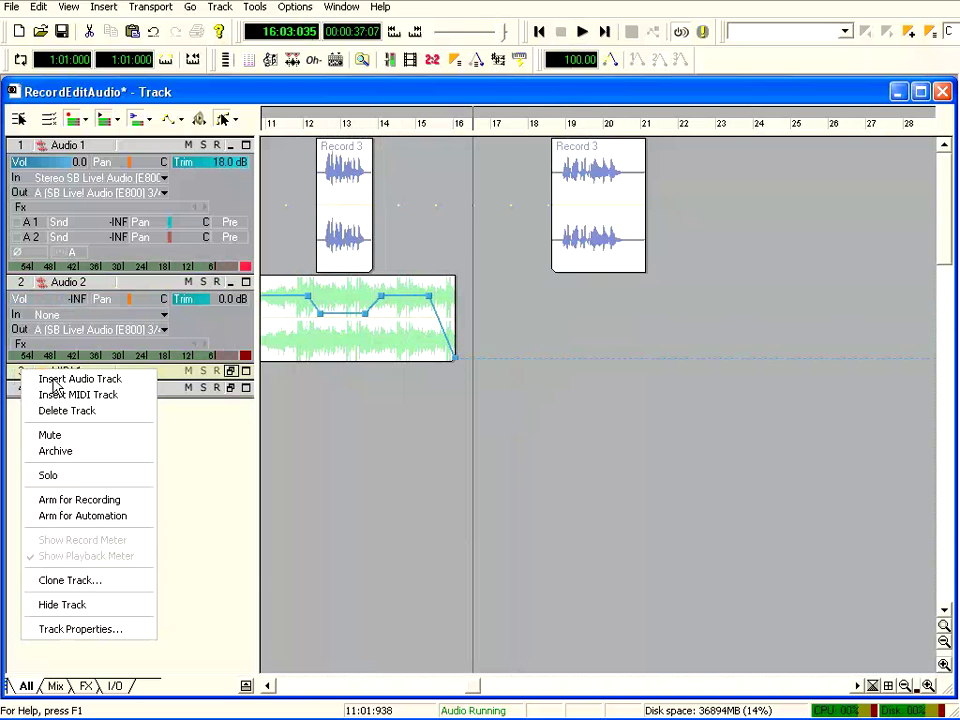
left_click(52, 378)
mouse_move(146, 408)
left_mouse_down()
mouse_move(144, 476)
mouse_move(144, 450)
left_mouse_up()
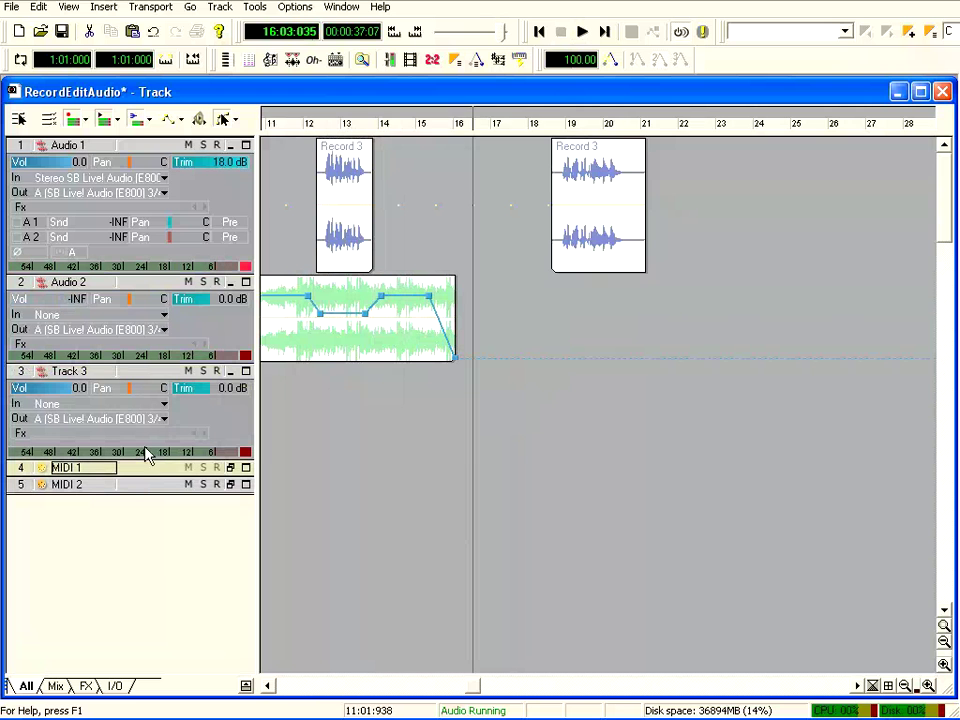
Import a second music file from the Paket Dasar folder onto Track 3, where the Audio 2 fade-out begins.
left_click(20, 375)
left_click(428, 124)
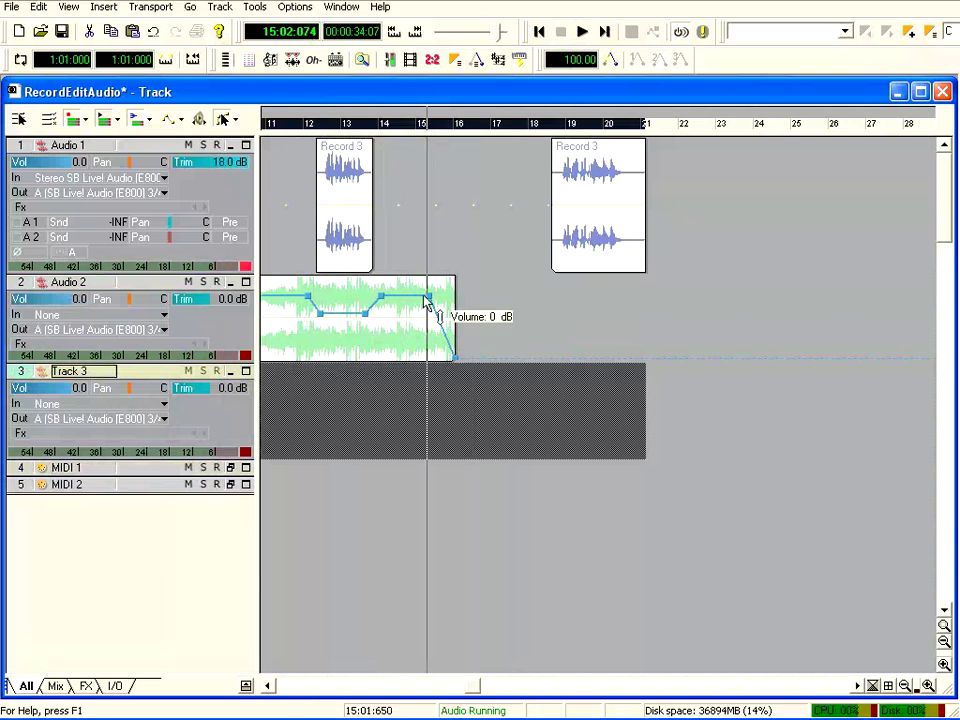
left_click(12, 7)
left_click(30, 44)
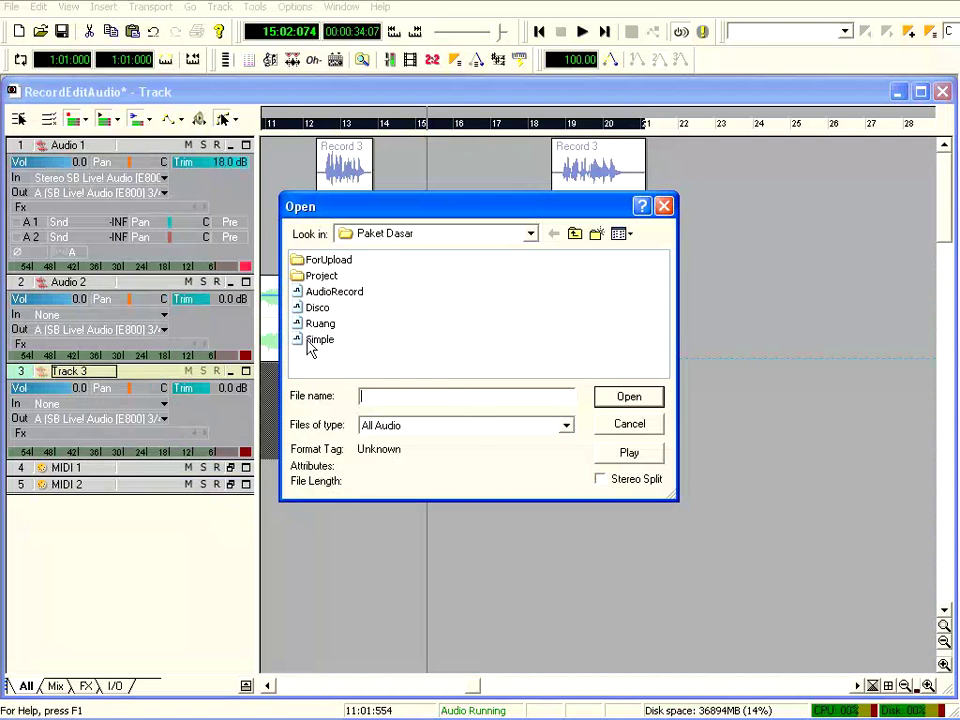
left_click(628, 398)
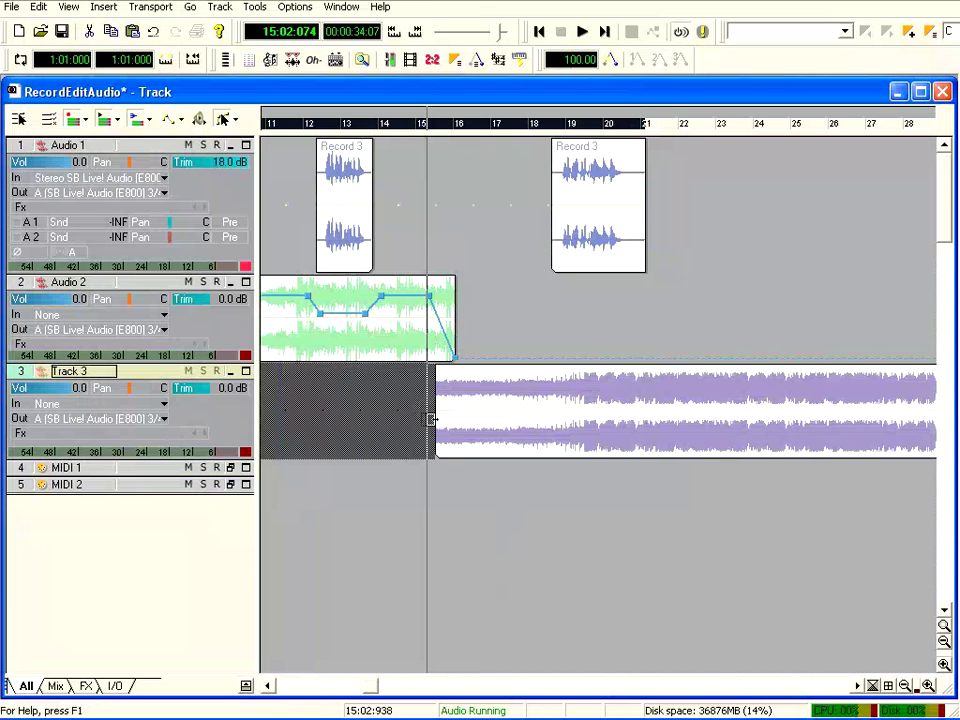
Trim and move the Track 3 clip so that its start lines up with the beginning of the Audio 2 fade-out.
left_click_drag(429, 421, 531, 425)
left_click(430, 150)
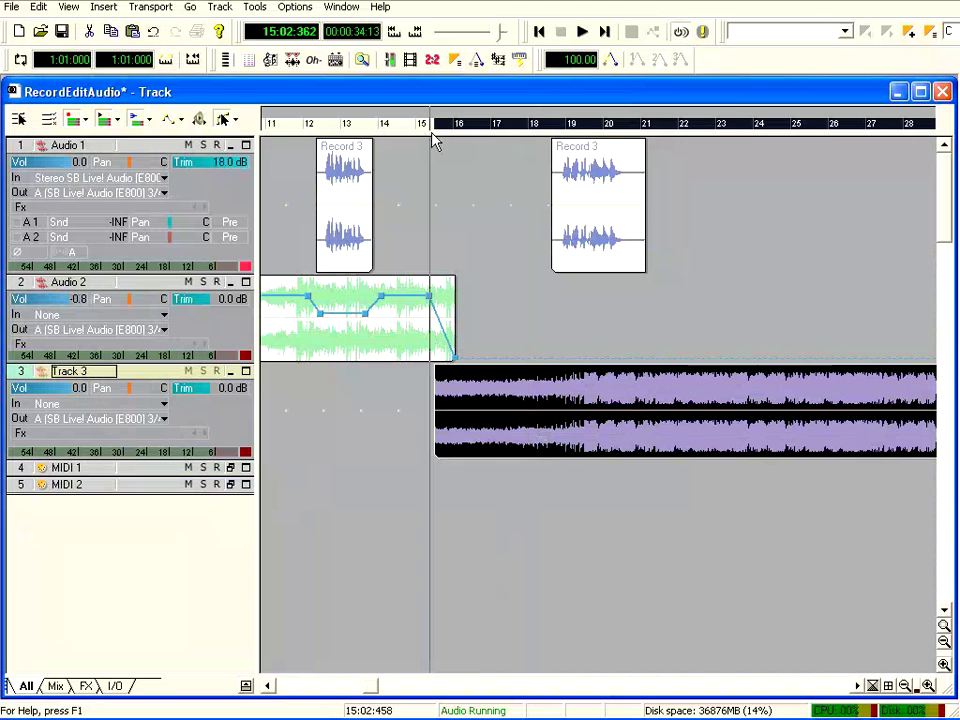
left_click(928, 686)
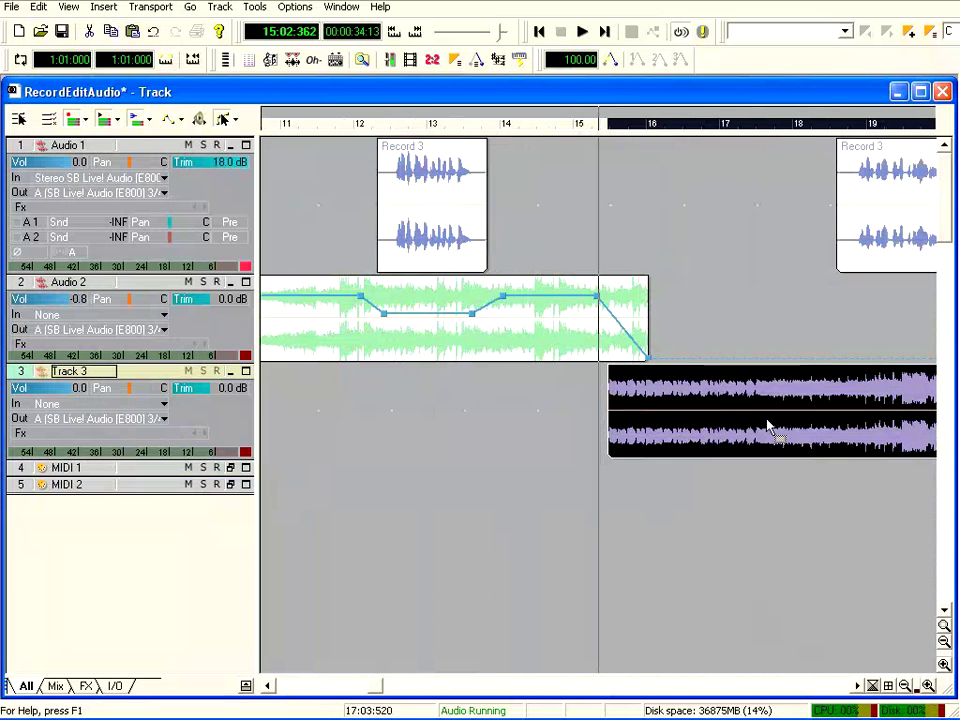
left_click(551, 471)
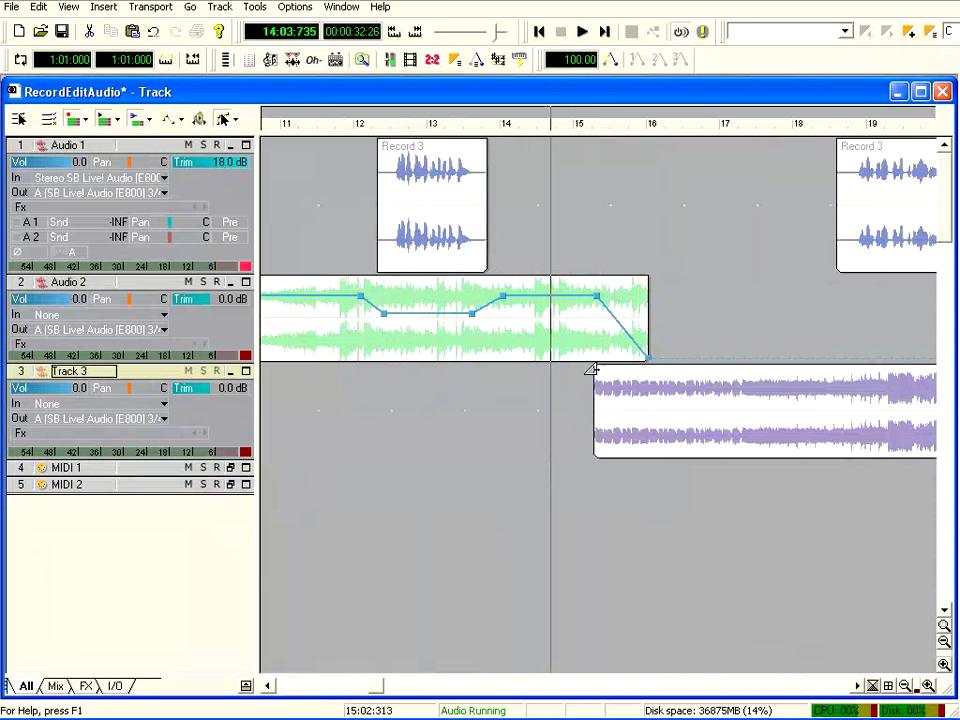
Add a fade-in to the Track 3 clip reaching full level at measure 16, and play through the transition between the two music tracks.
left_click_drag(593, 370, 630, 368)
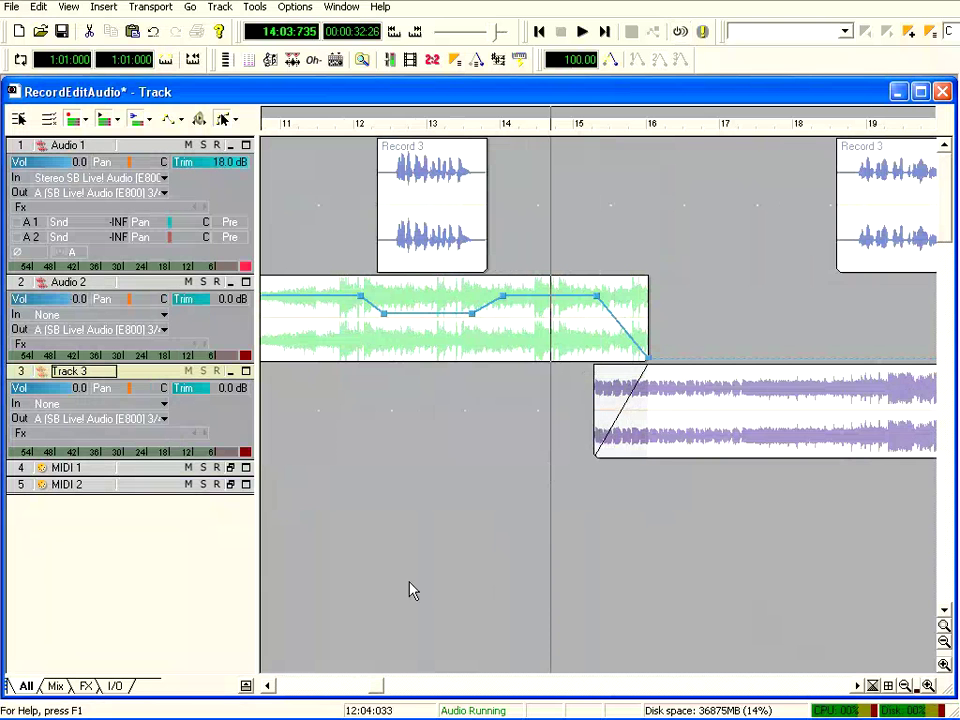
left_click(583, 32)
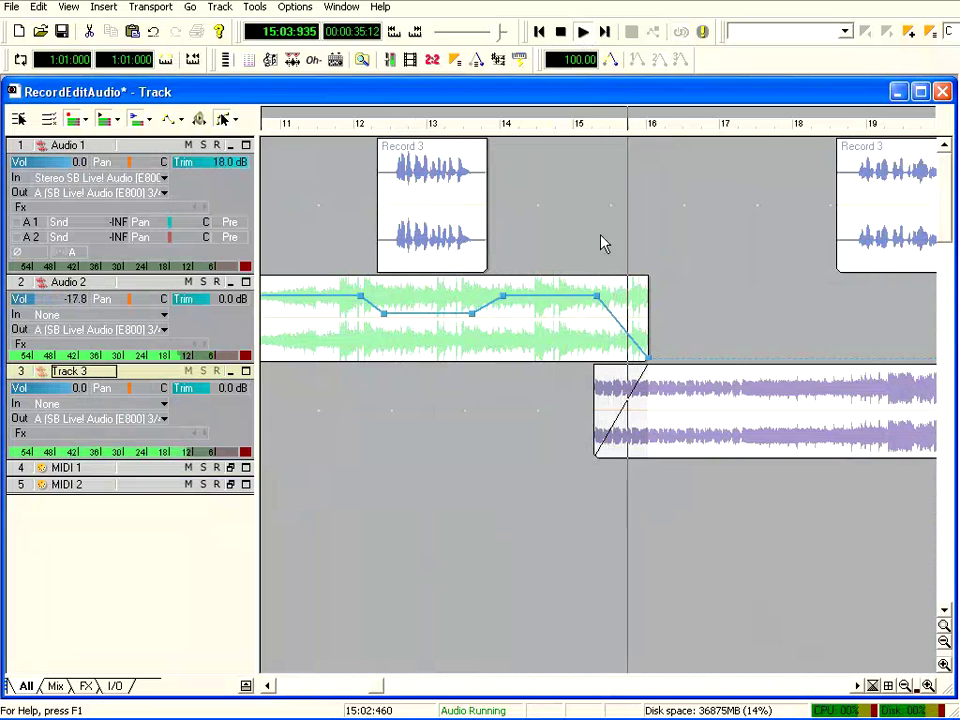
left_click_drag(375, 688, 401, 692)
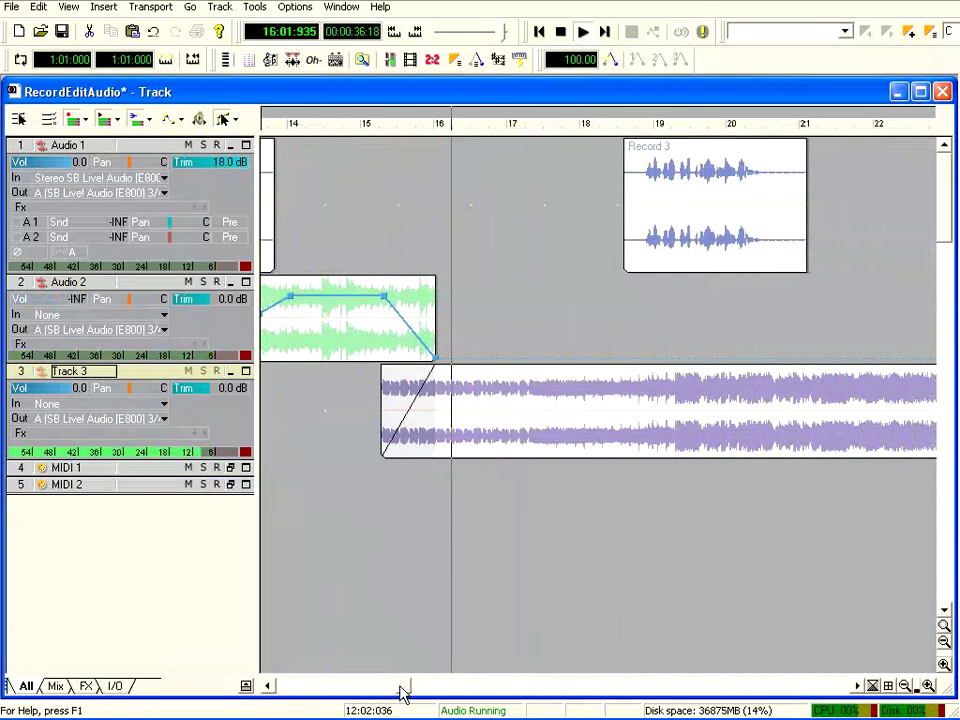
left_click(563, 34)
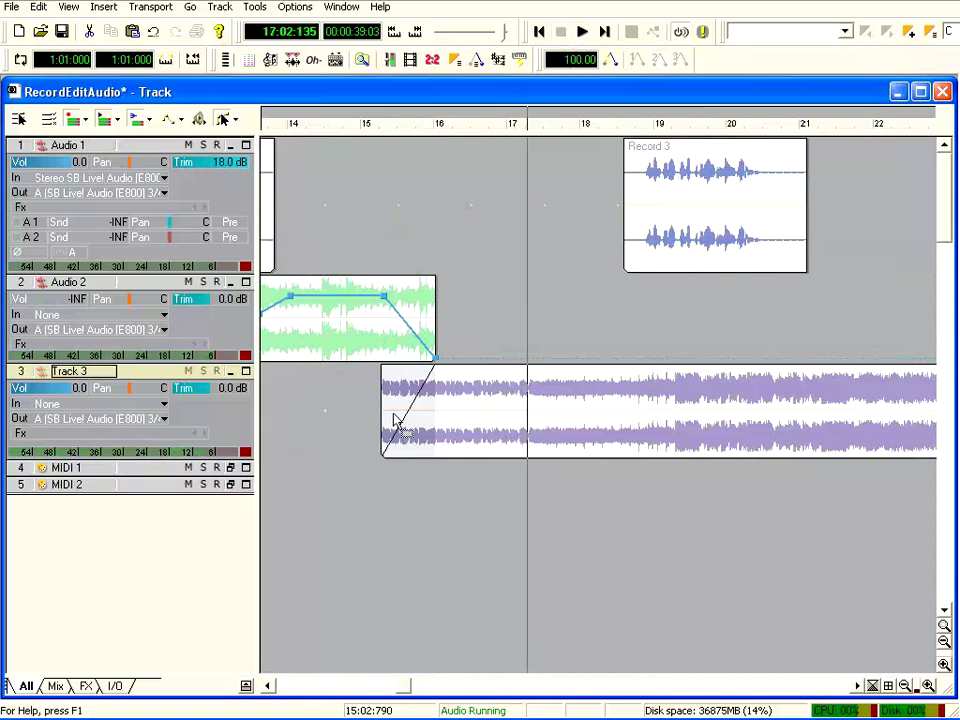
Trim the Track 3 clip's start to measure 18, slide it back to just after measure 15, and play the transition.
left_click_drag(395, 420, 587, 429)
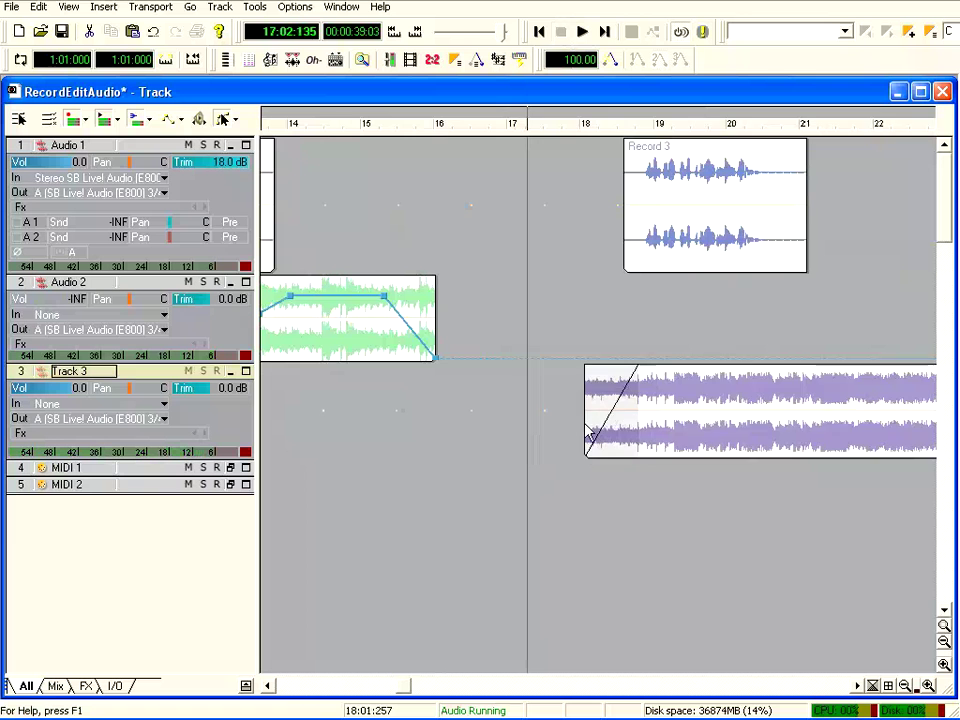
left_click(697, 430)
left_click_drag(746, 428, 560, 430)
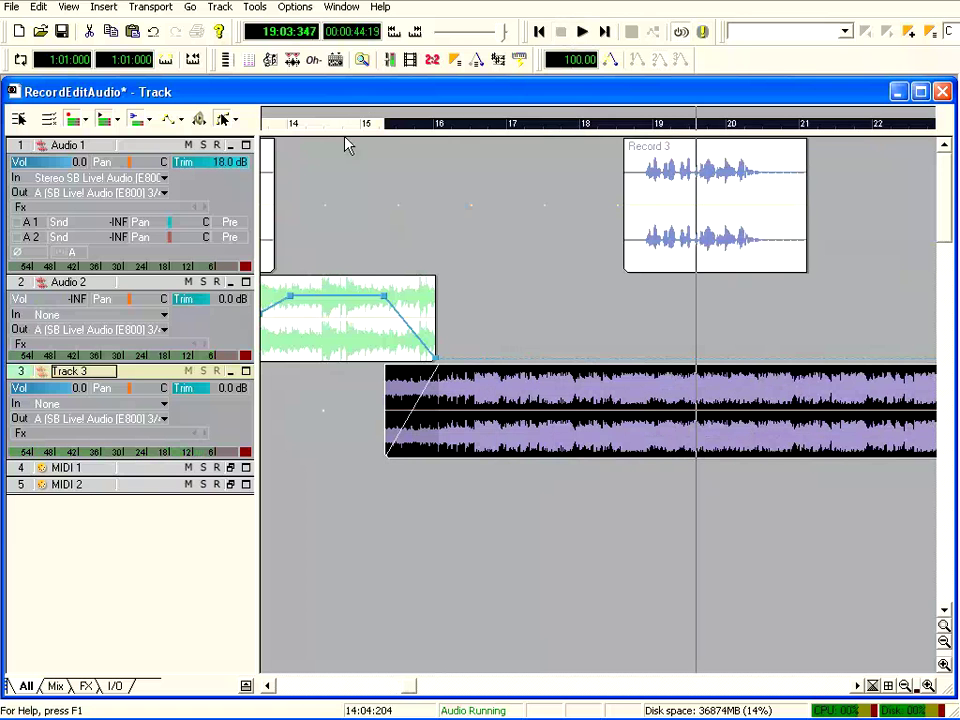
left_click(344, 141)
left_click(583, 36)
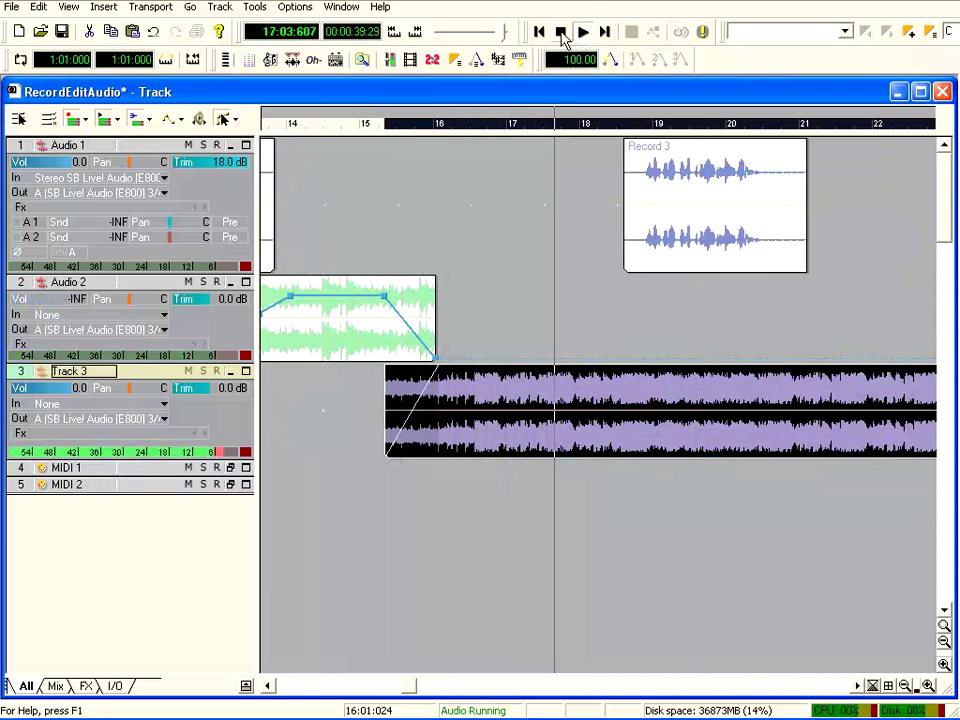
Trim the Track 3 clip's start to just before measure 16, slide it back to the Audio 2 fade-out, and play through the transition.
left_click(561, 33)
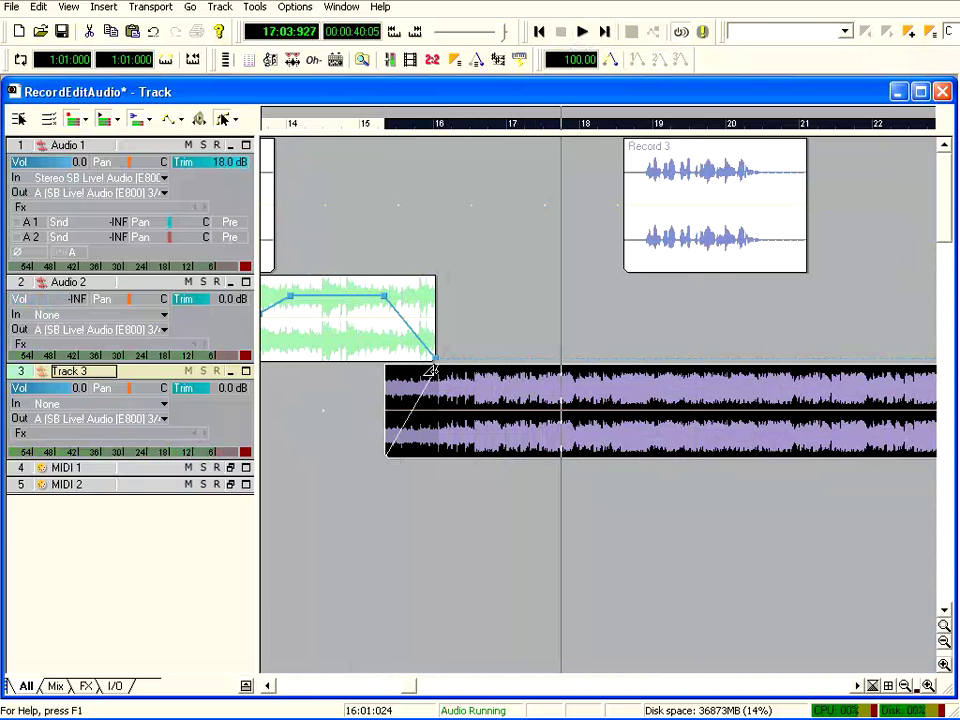
left_click_drag(387, 400, 431, 410)
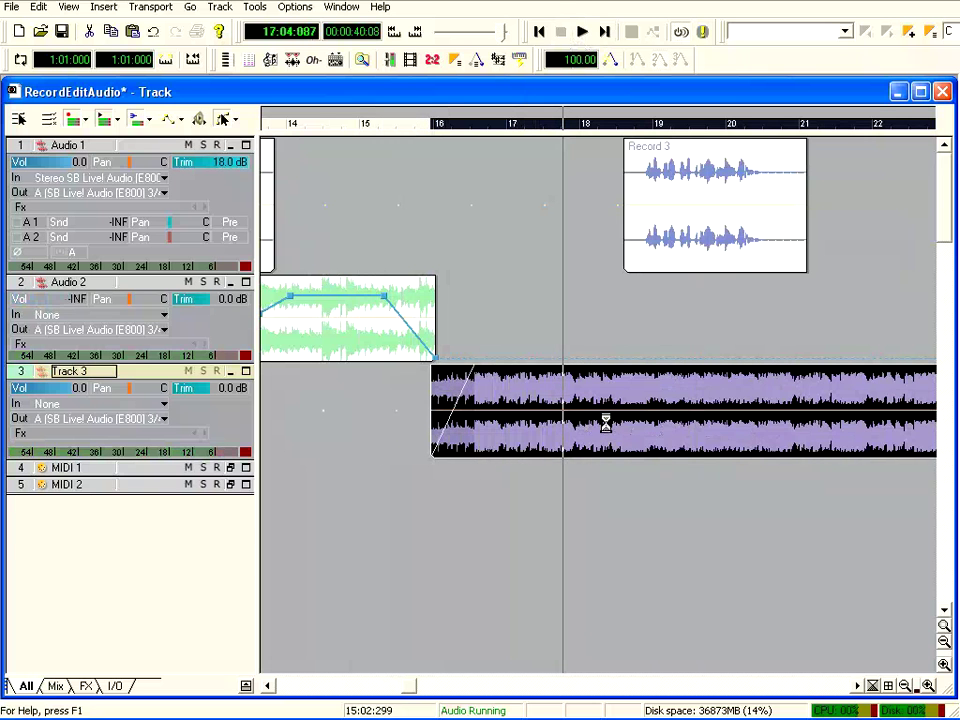
key("ctrl+z")
left_click(351, 127)
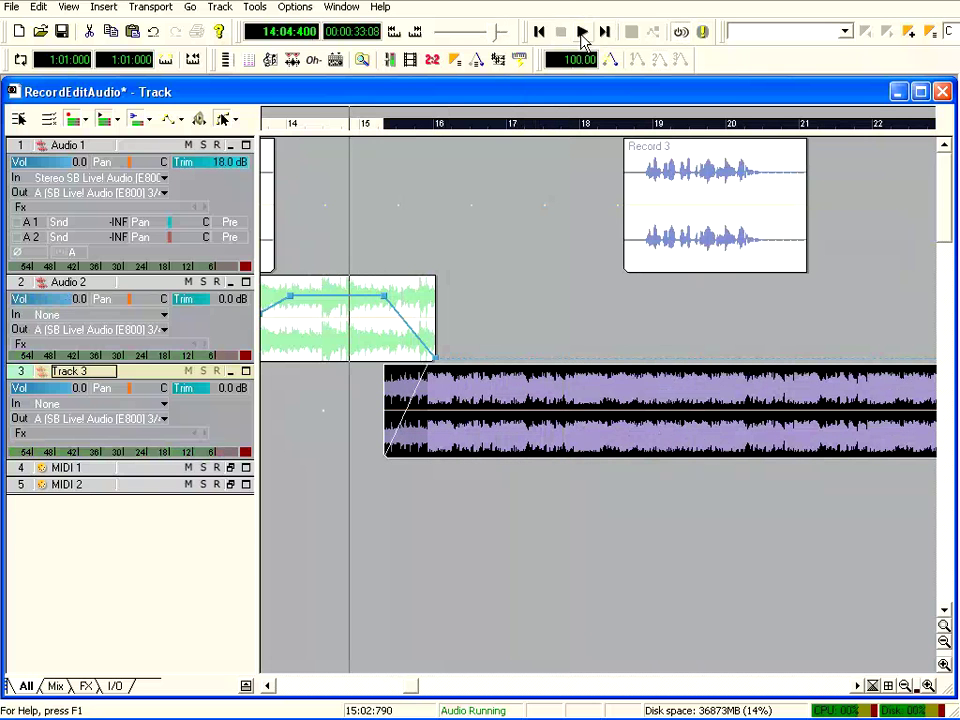
left_click(582, 33)
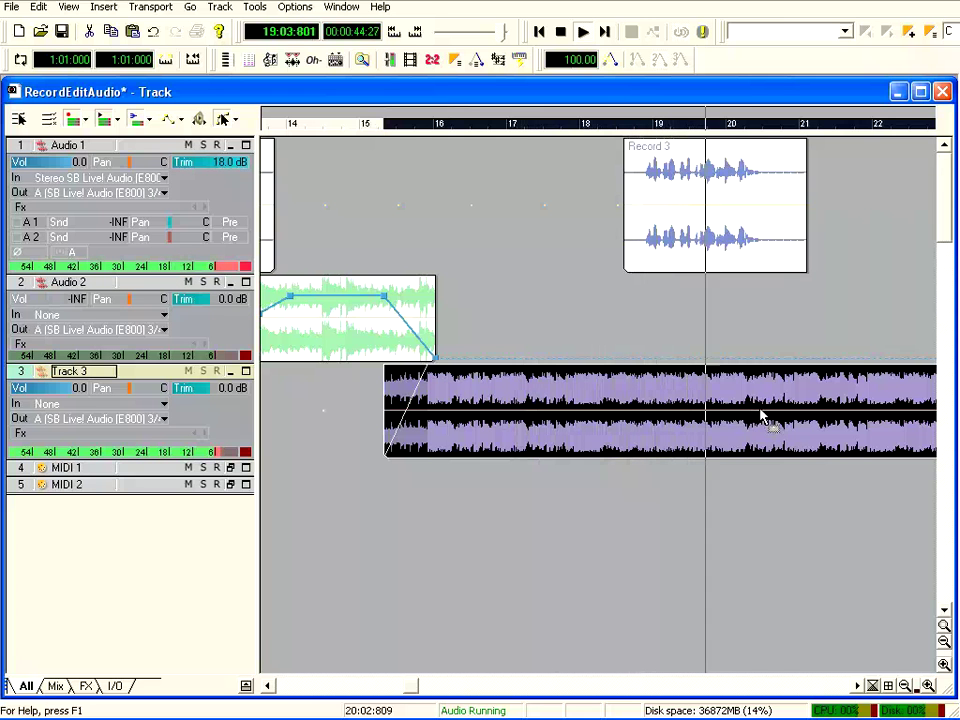
left_click_drag(413, 687, 437, 692)
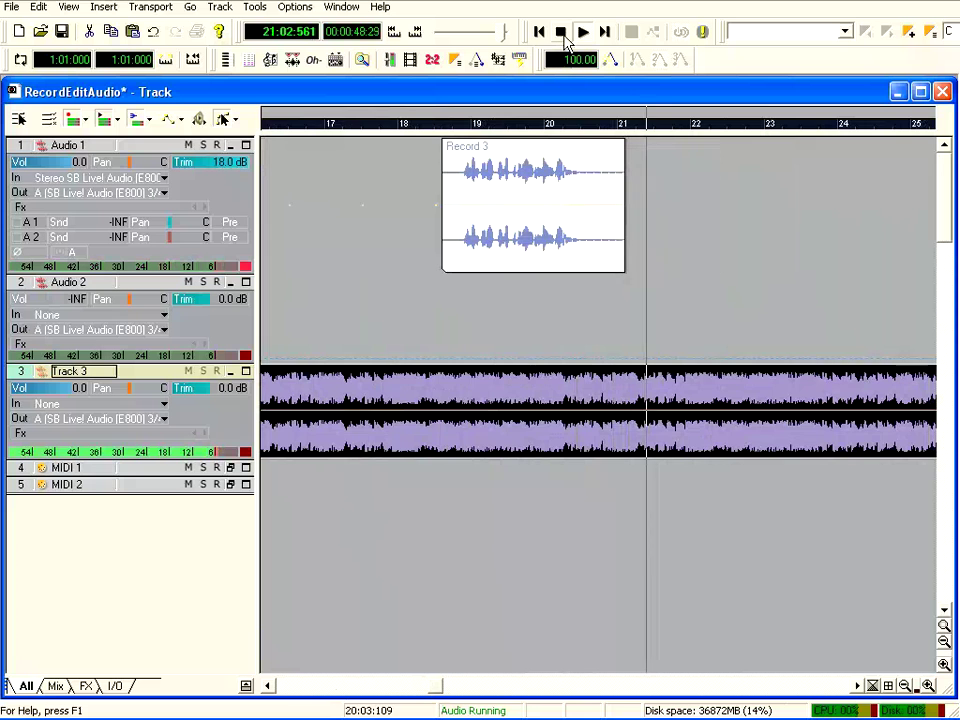
left_click(561, 35)
Clone Track 3 into a new track with its events, properties and Fx, without linking to the original clips.
mouse_move(437, 687)
left_mouse_down()
mouse_move(454, 686)
mouse_move(440, 687)
left_mouse_up()
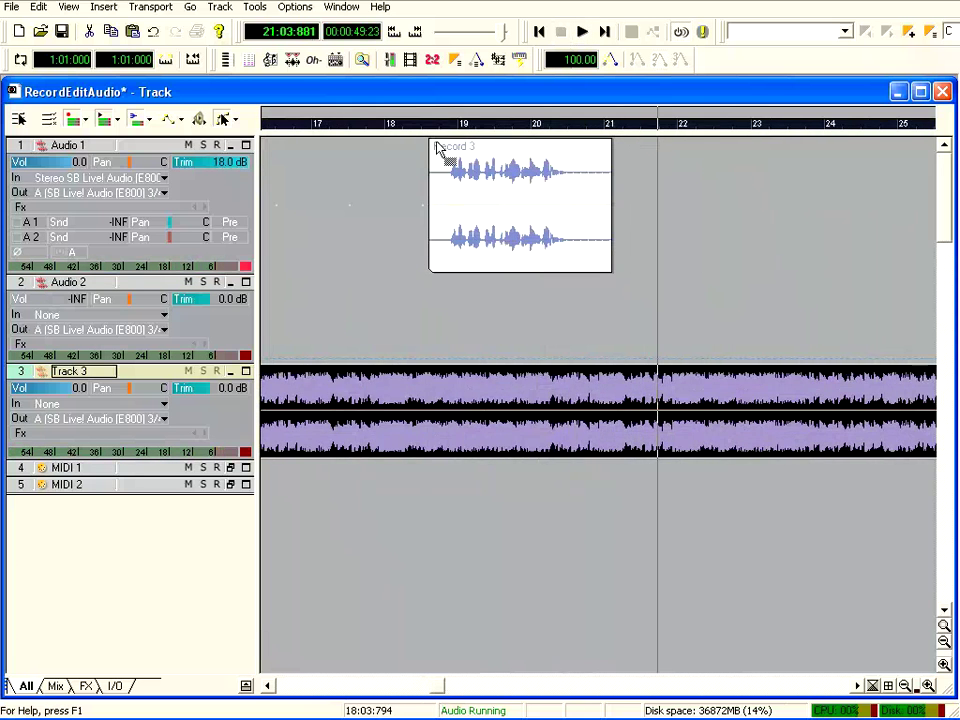
left_click(440, 124)
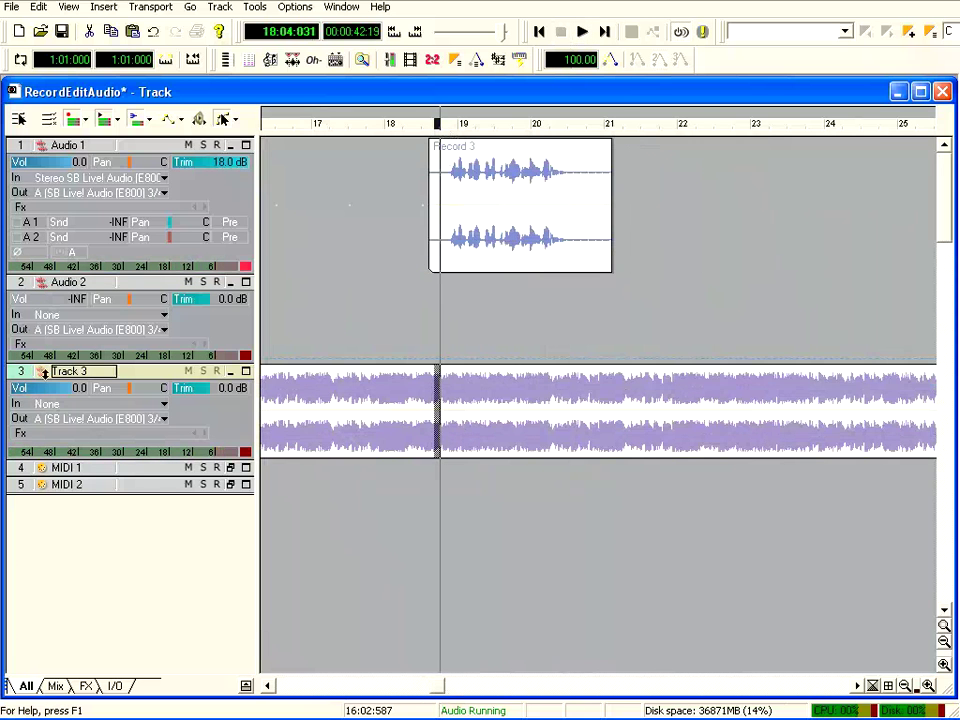
right_click(20, 372)
left_click(20, 376)
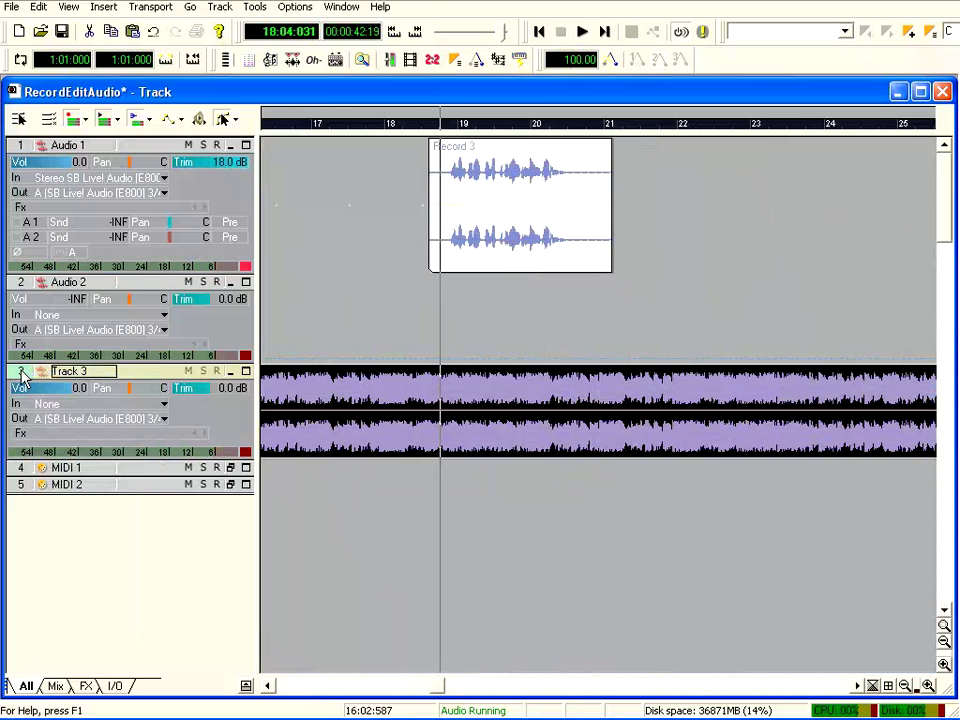
right_click(22, 376)
left_click(75, 586)
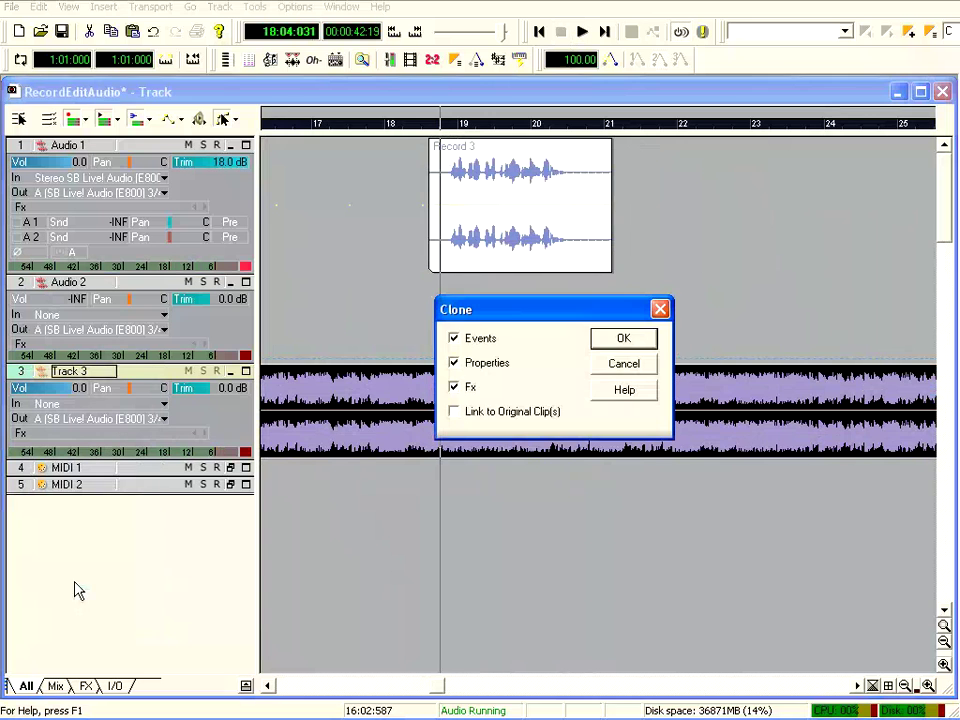
left_click(623, 339)
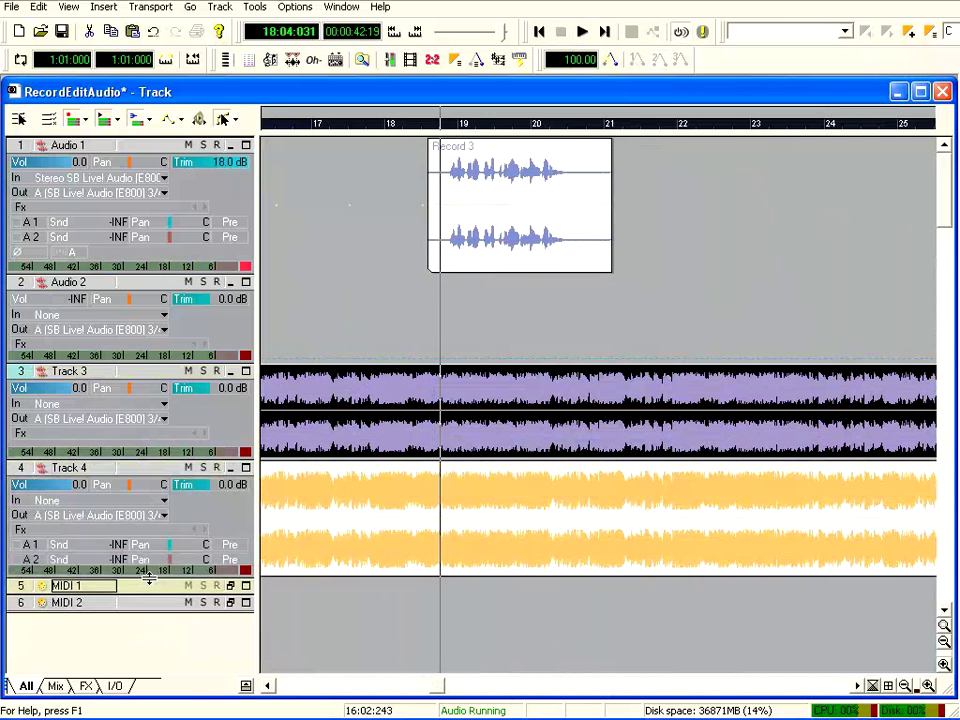
Trim the start of the cloned Track 4 clip to just before measure 19, where the Record 3 voice begins.
mouse_move(437, 686)
left_mouse_down()
mouse_move(399, 688)
mouse_move(417, 688)
left_mouse_up()
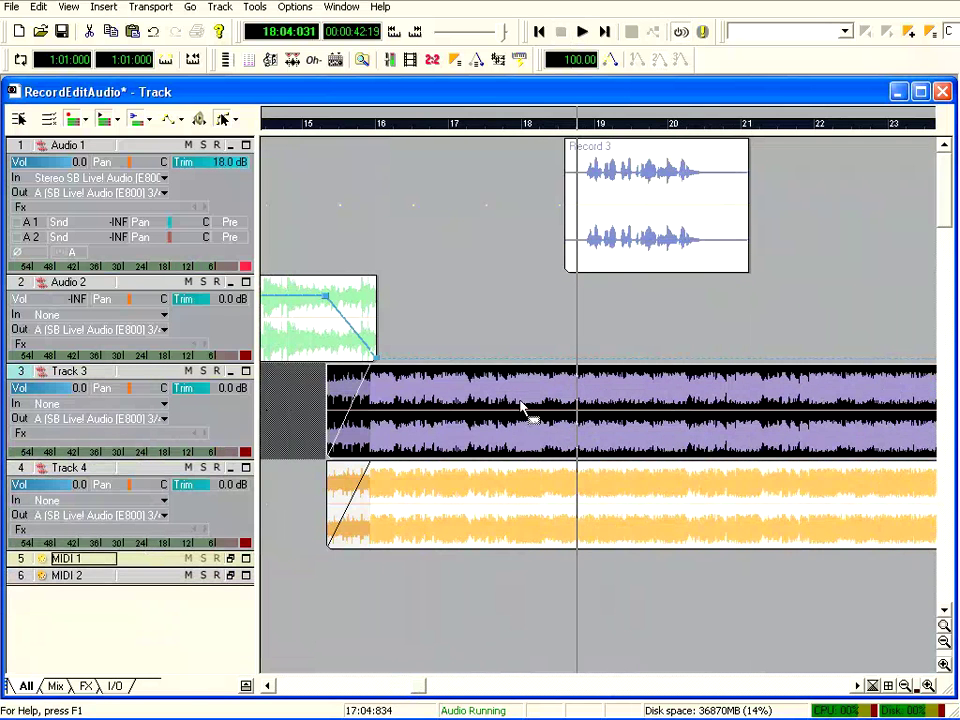
left_click(396, 540)
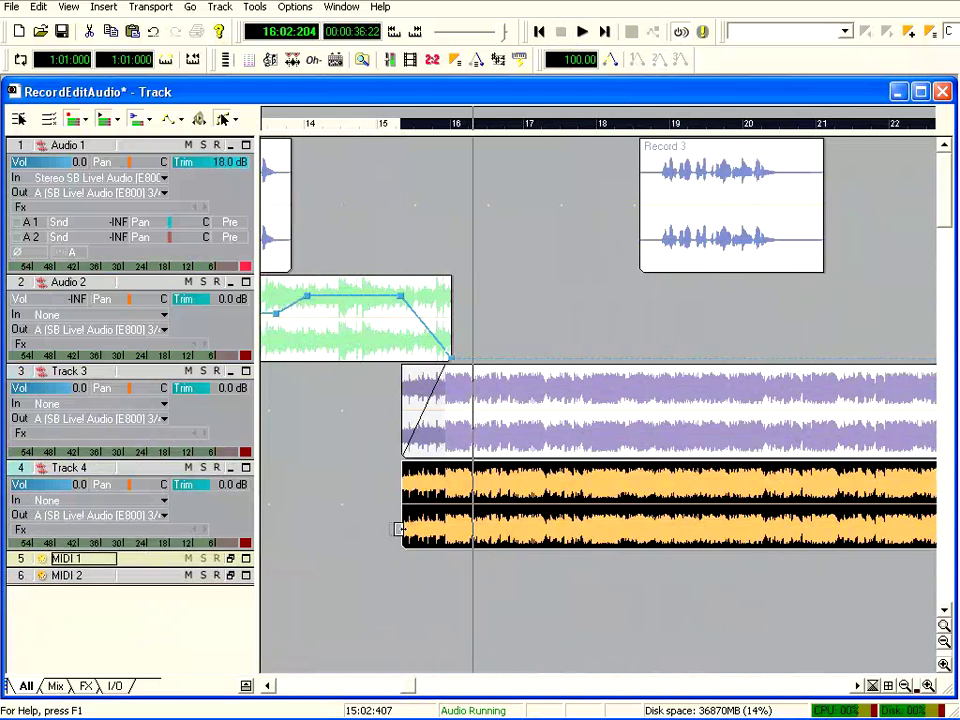
left_click_drag(399, 527, 663, 516)
left_click(657, 124)
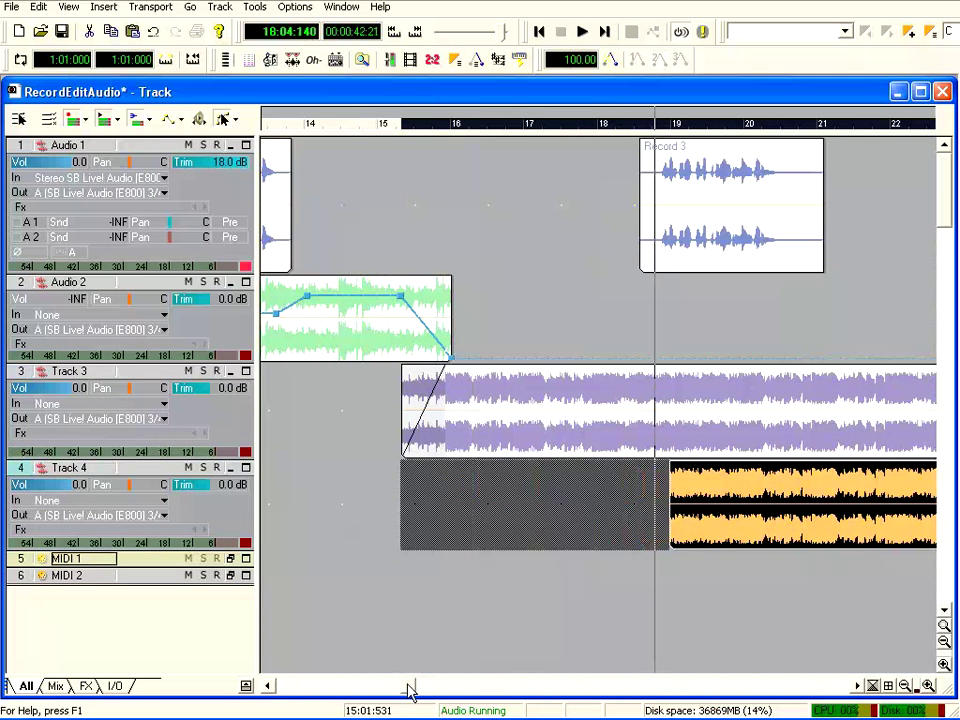
left_click_drag(409, 690, 440, 688)
left_click_drag(417, 506, 396, 506)
left_click(400, 126)
left_click(338, 548)
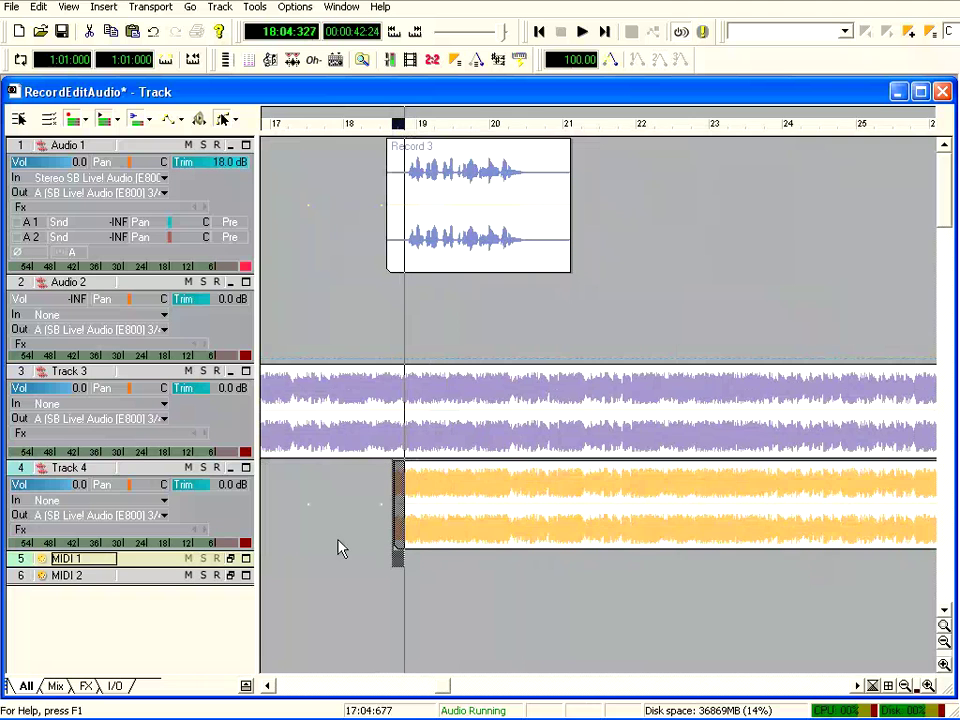
left_click(20, 484)
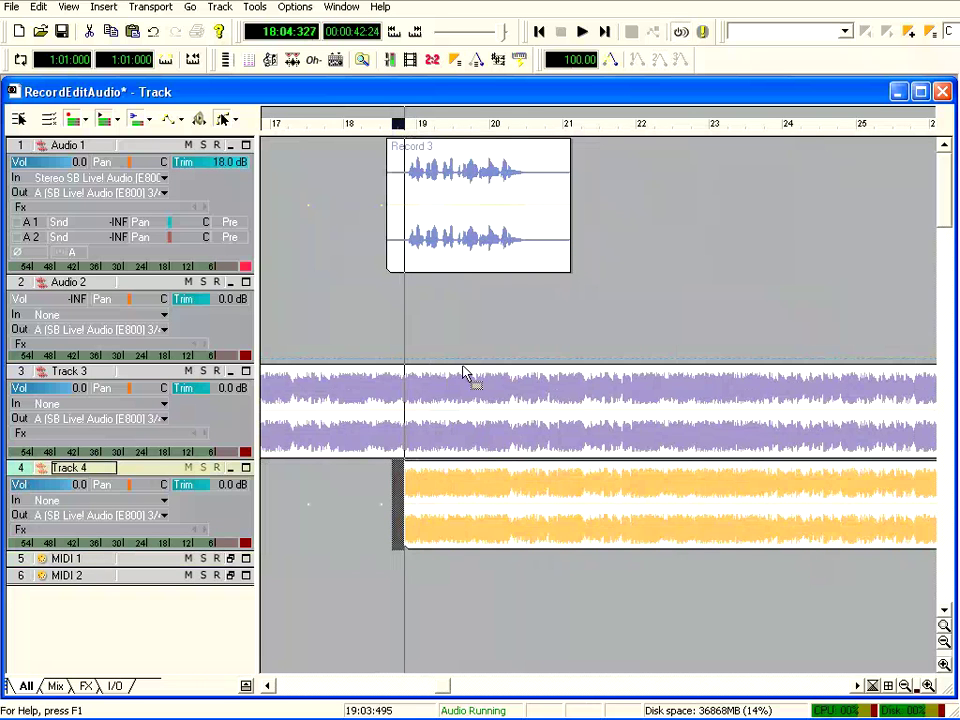
Split the Track 3 clip where the Track 4 clip starts, and cut both tracks between measures 20 and 21, after the voice ends.
left_click(18, 375)
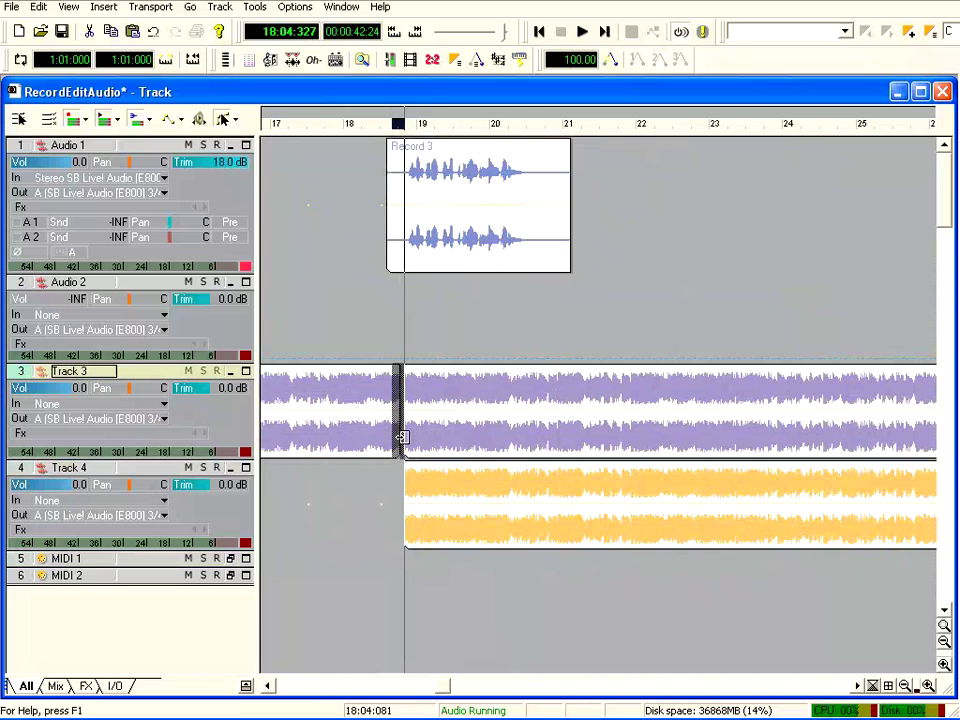
left_click(466, 416)
left_click_drag(535, 128, 547, 130)
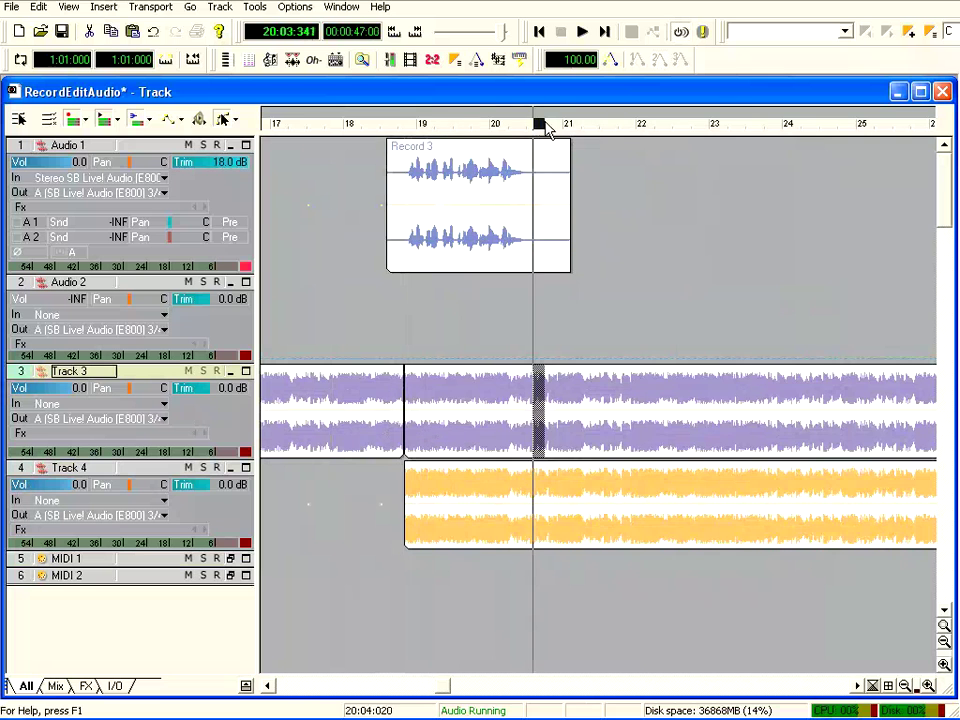
left_click(18, 476, "ctrl")
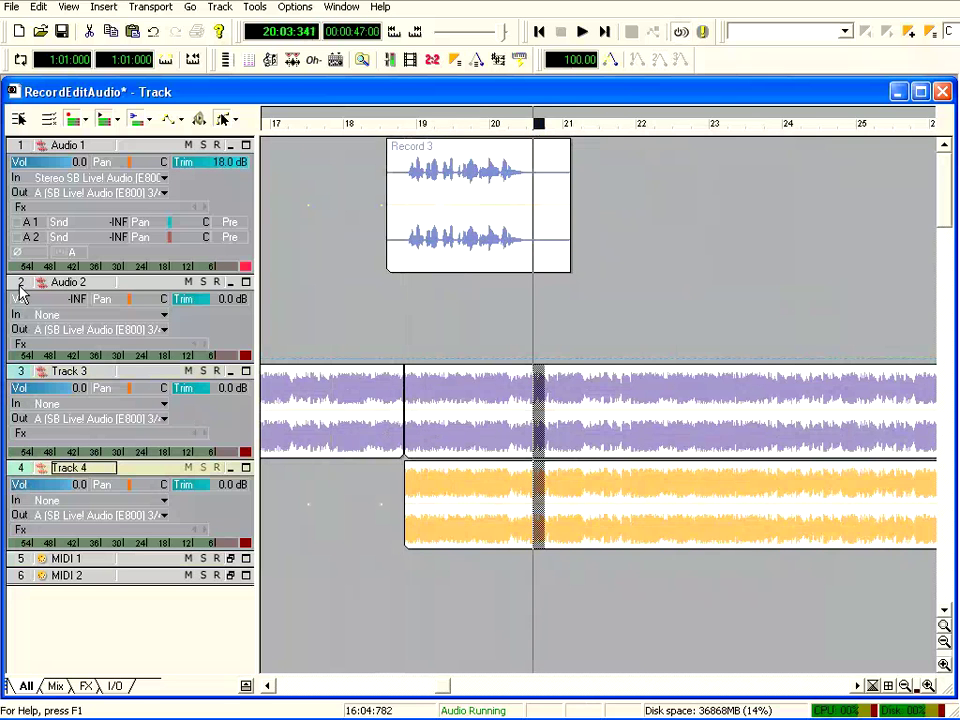
left_click(20, 287, "ctrl")
left_click(18, 145, "ctrl")
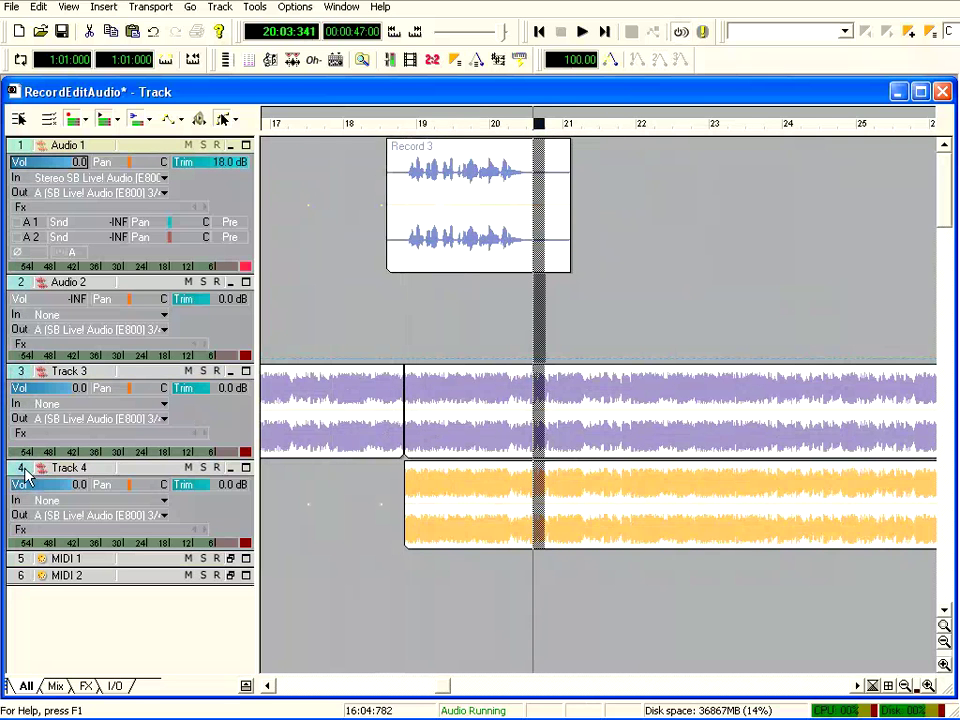
left_click(20, 287, "ctrl")
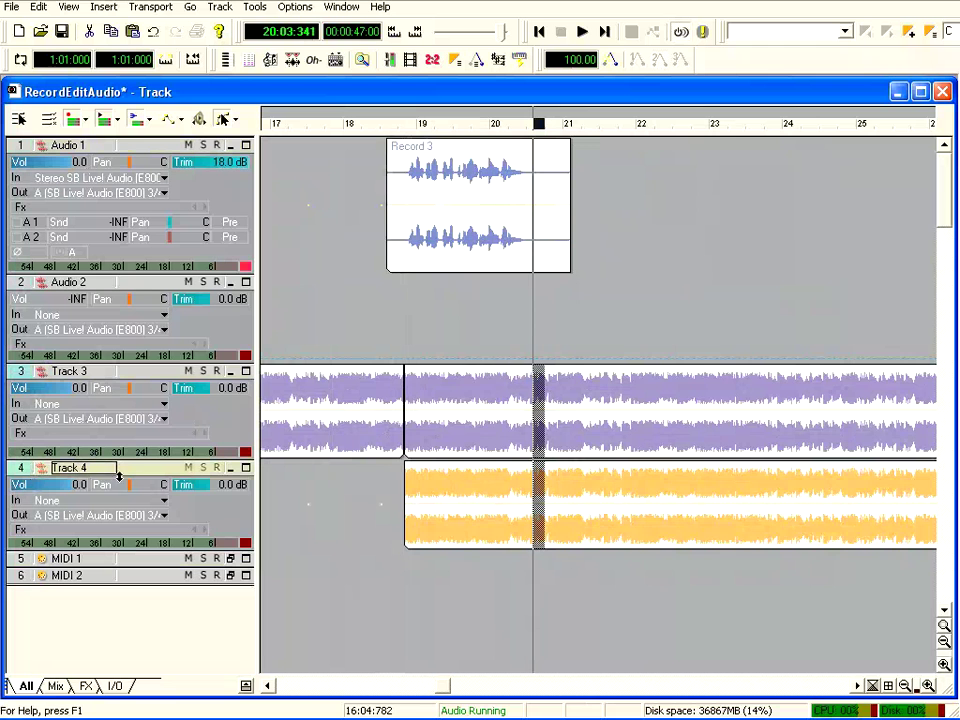
key("Delete")
Remove the Track 3 section under the voice and the Track 4 section after it, extending the remaining Track 3 clip to close the gap.
left_click(470, 420)
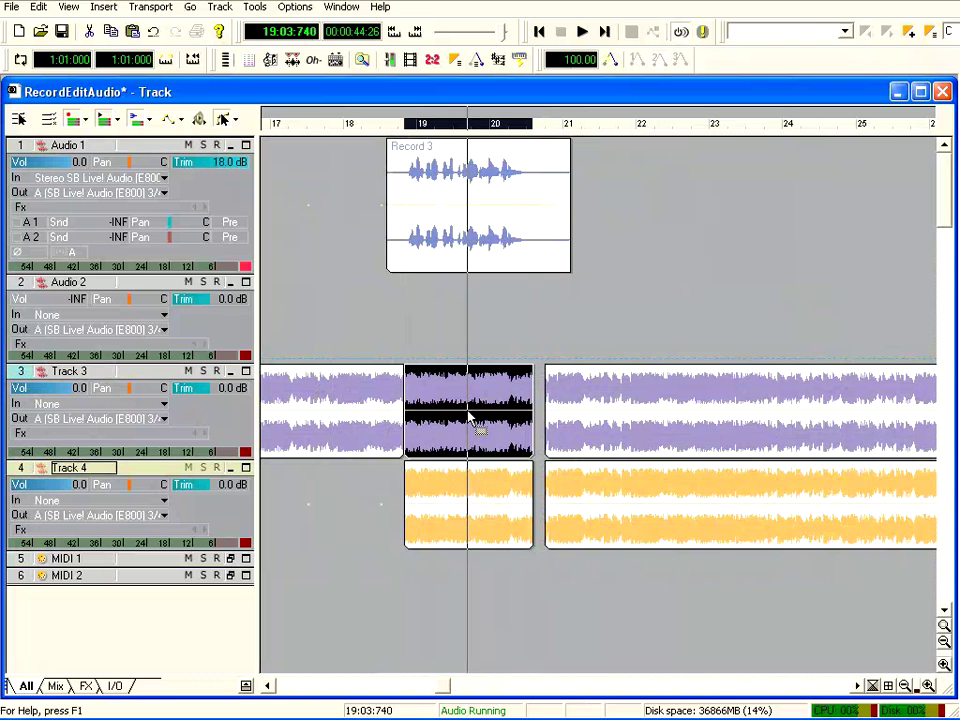
left_click_drag(470, 418, 557, 502)
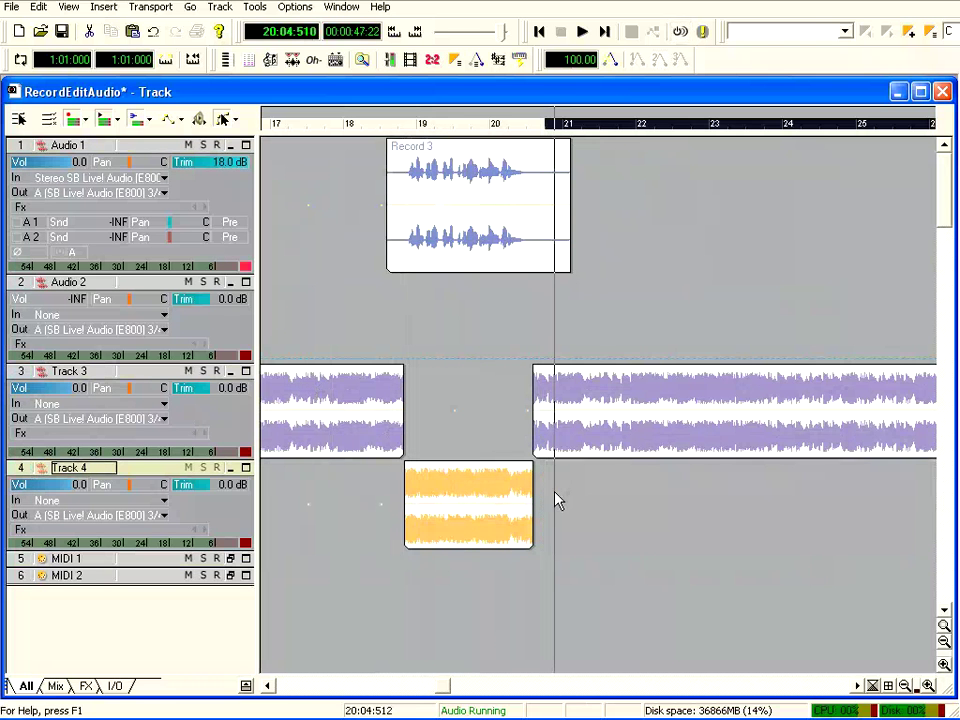
Lower the Track 4 volume, trying -5.5 and settling on -7.6, and play the voice section from measure 18 with each setting.
left_click(22, 468)
left_click_drag(79, 485, 62, 485)
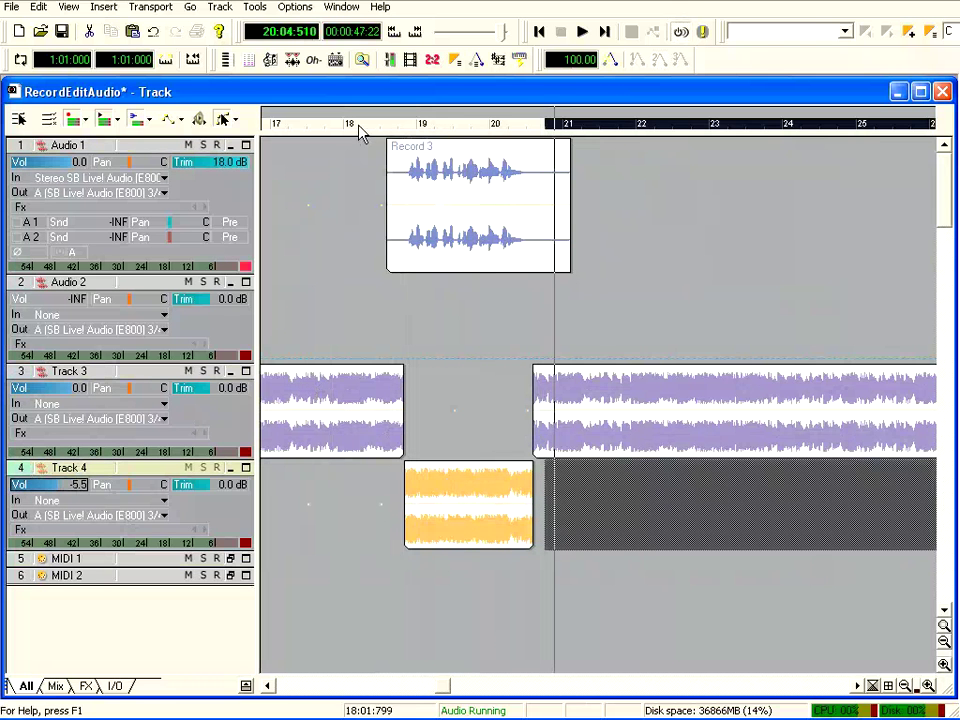
left_click(359, 129)
left_click(583, 33)
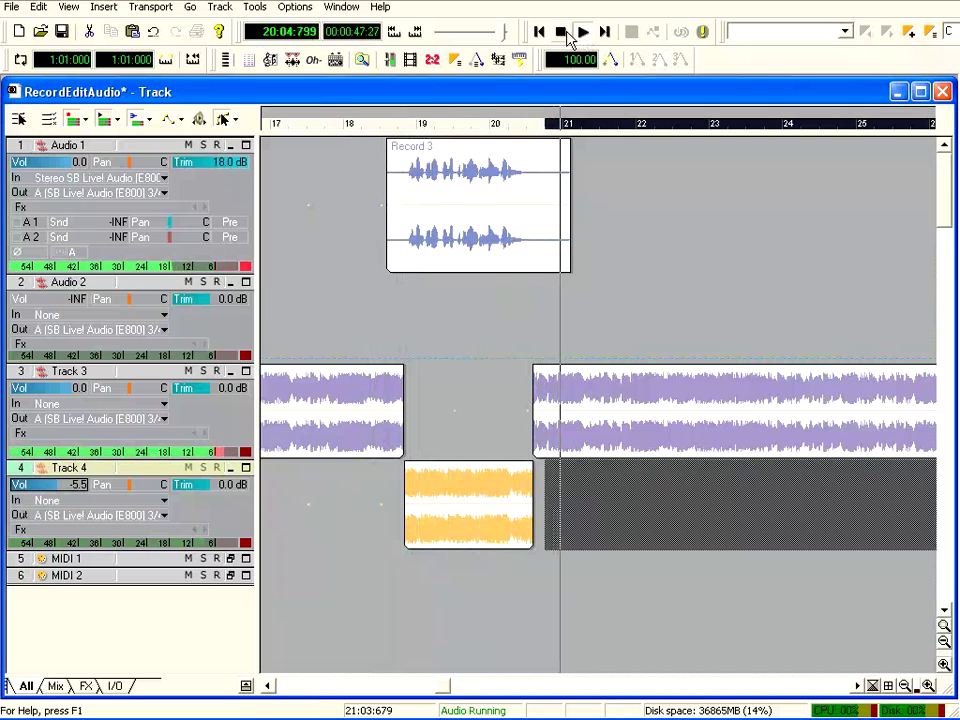
left_click(582, 33)
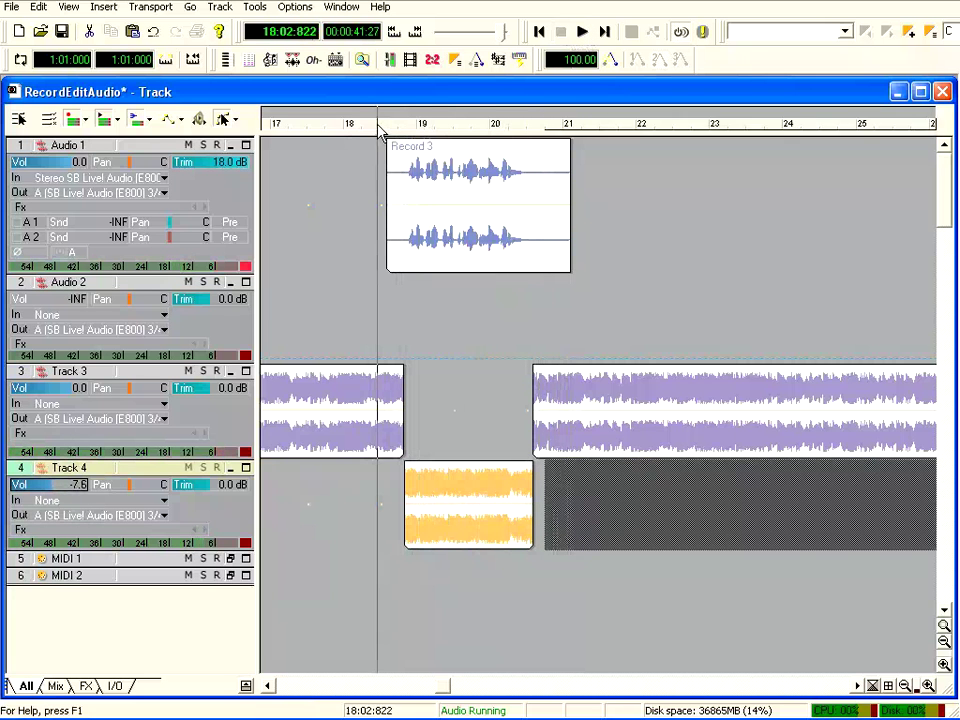
left_click(582, 32)
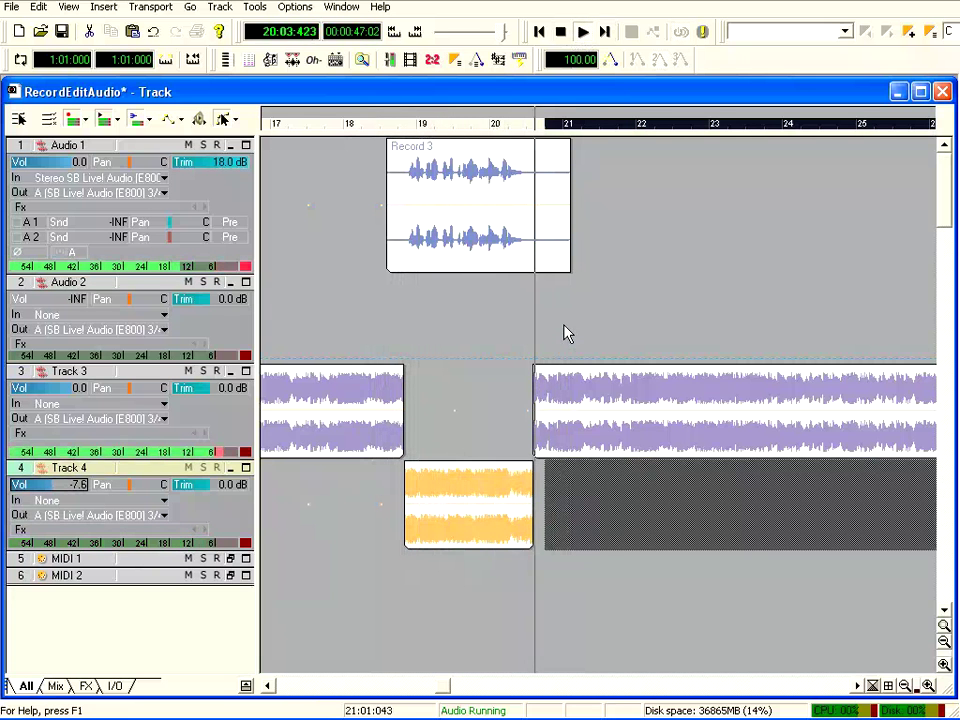
left_click(563, 33)
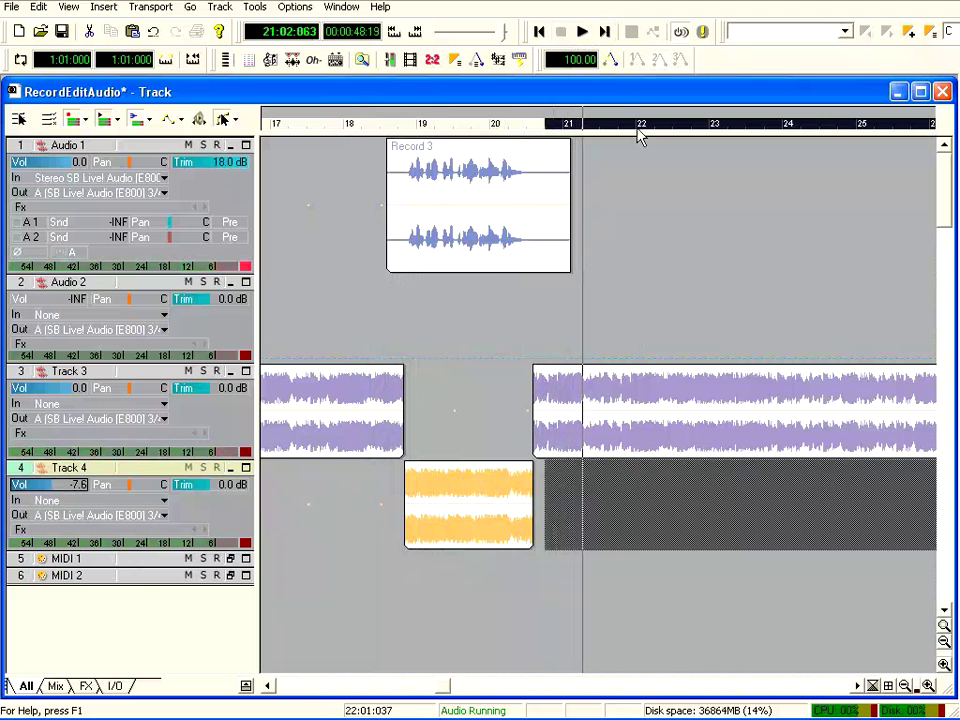
Cut the Track 3 clip at measure 22 and delete all of the music after it.
left_click(641, 125)
left_click_drag(641, 126, 667, 127)
left_click(65, 450)
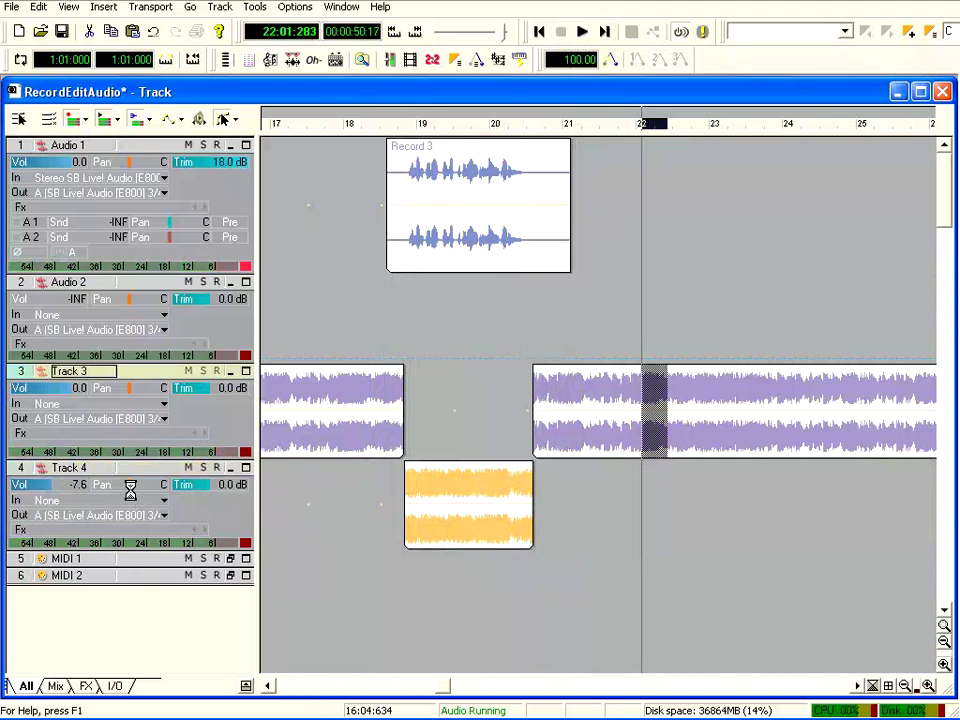
key("Delete")
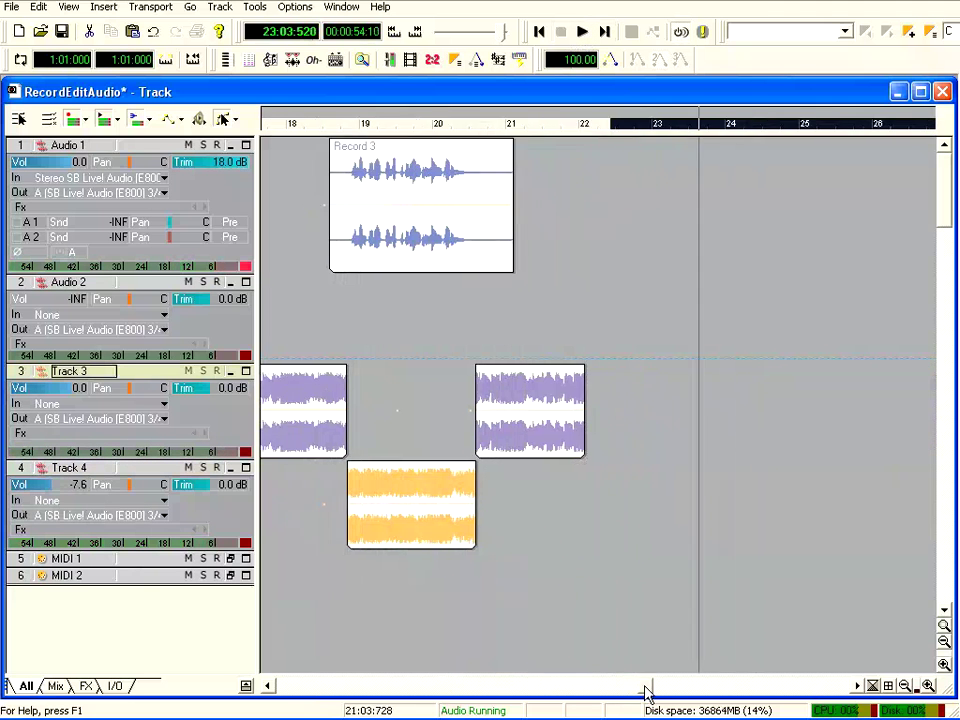
Import the Ruang audio file from the Paket Dasar folder onto Track 3 just after measure 22.
left_click(113, 394)
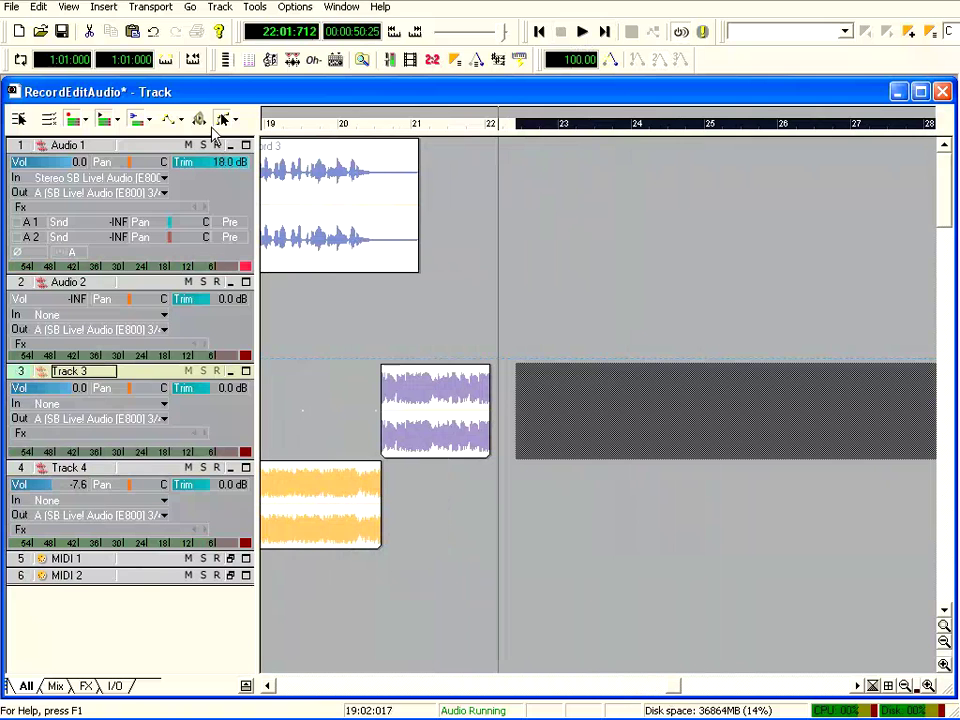
left_click(12, 6)
left_click(60, 156)
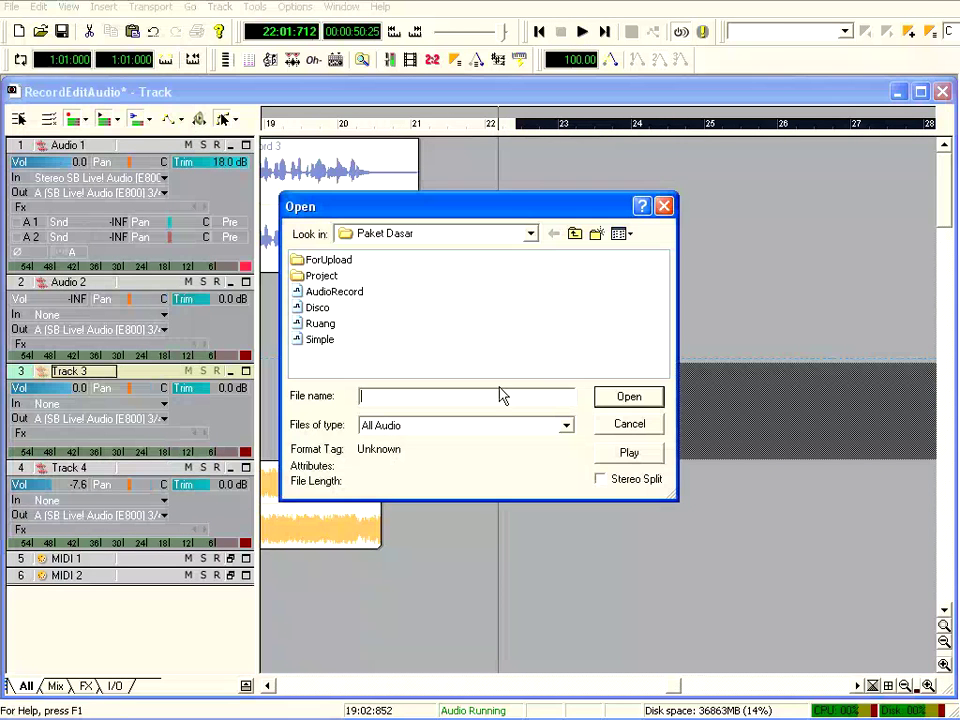
left_click(314, 324)
left_click(650, 396)
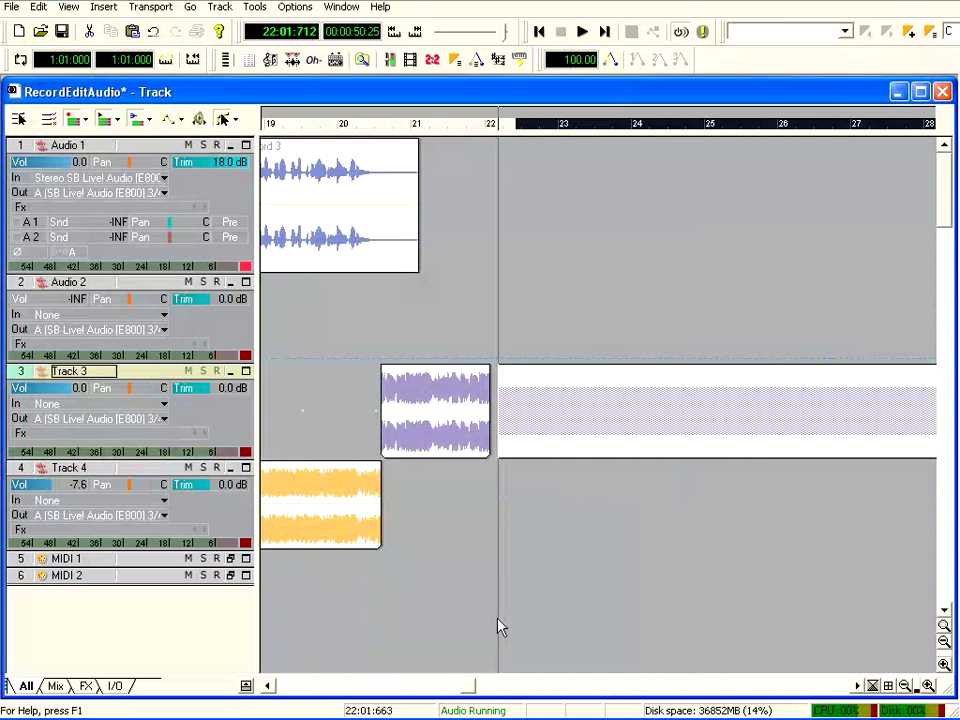
Trim the imported Ruang clip's start, move it against the preceding Track 3 clip at measure 22, and select that preceding clip.
left_click_drag(505, 421, 509, 416)
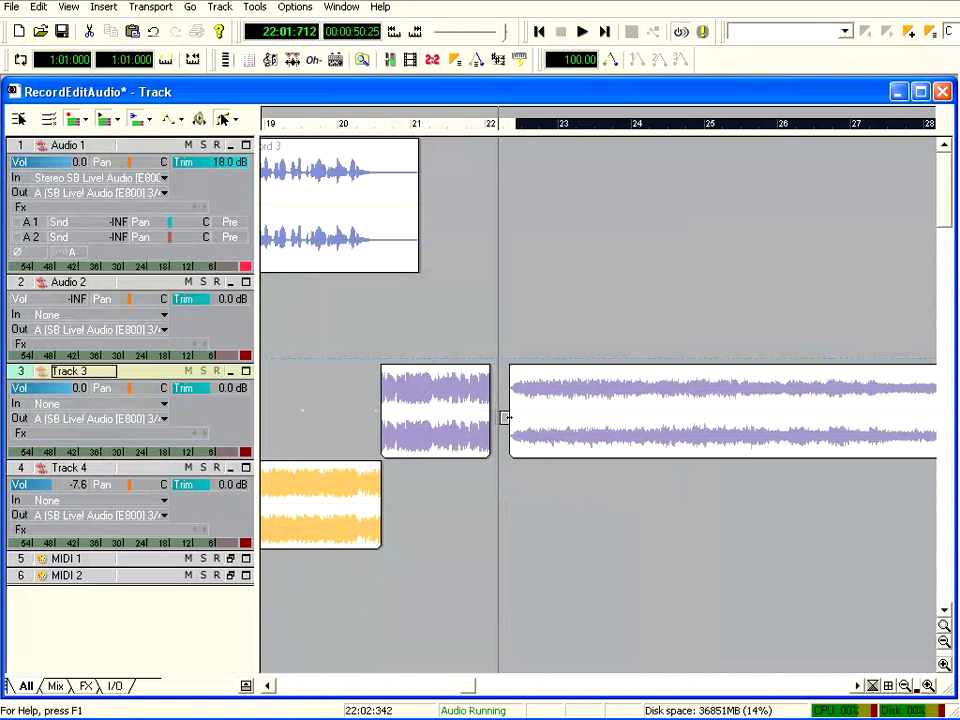
left_click_drag(601, 422, 580, 430)
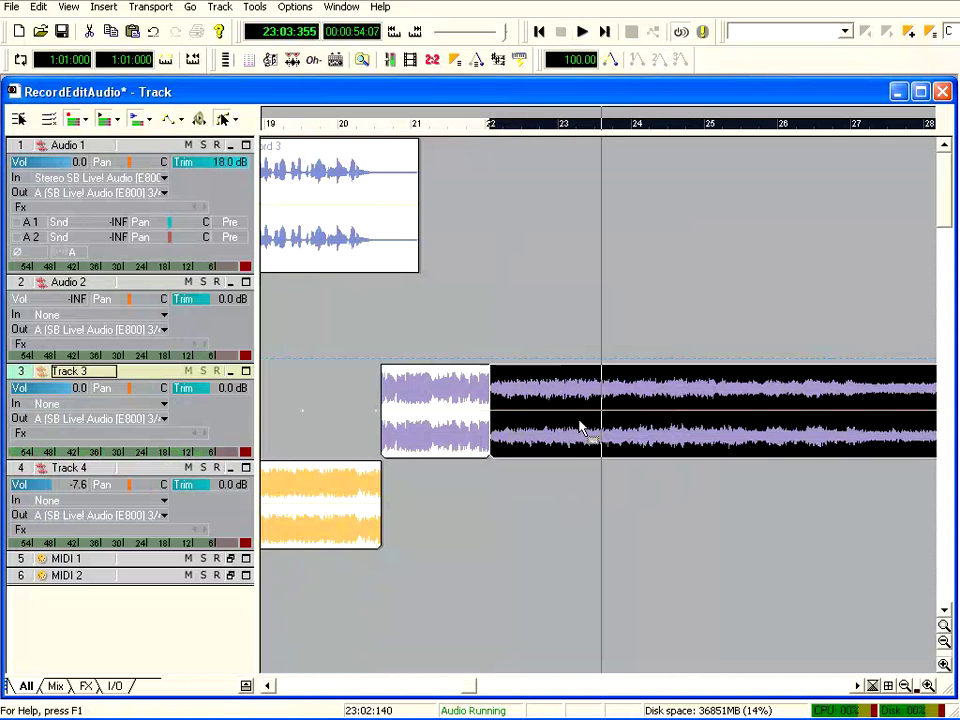
left_click(470, 393)
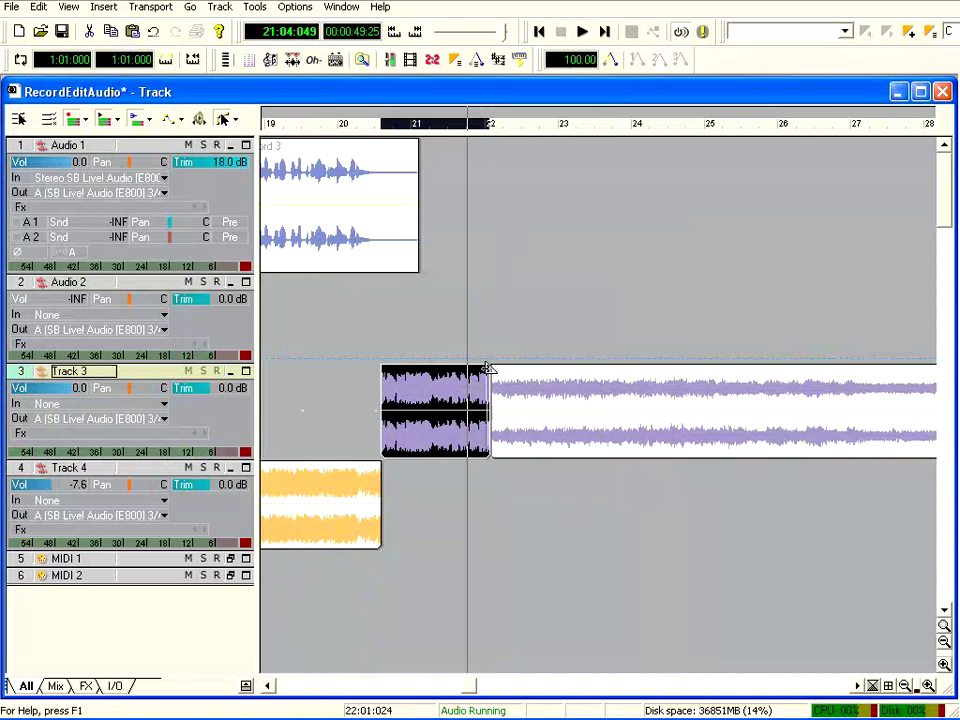
Crossfade the end of the preceding Track 3 clip into the Ruang clip just before measure 22 and play the transition from 21:02:398.
left_click_drag(487, 369, 471, 373)
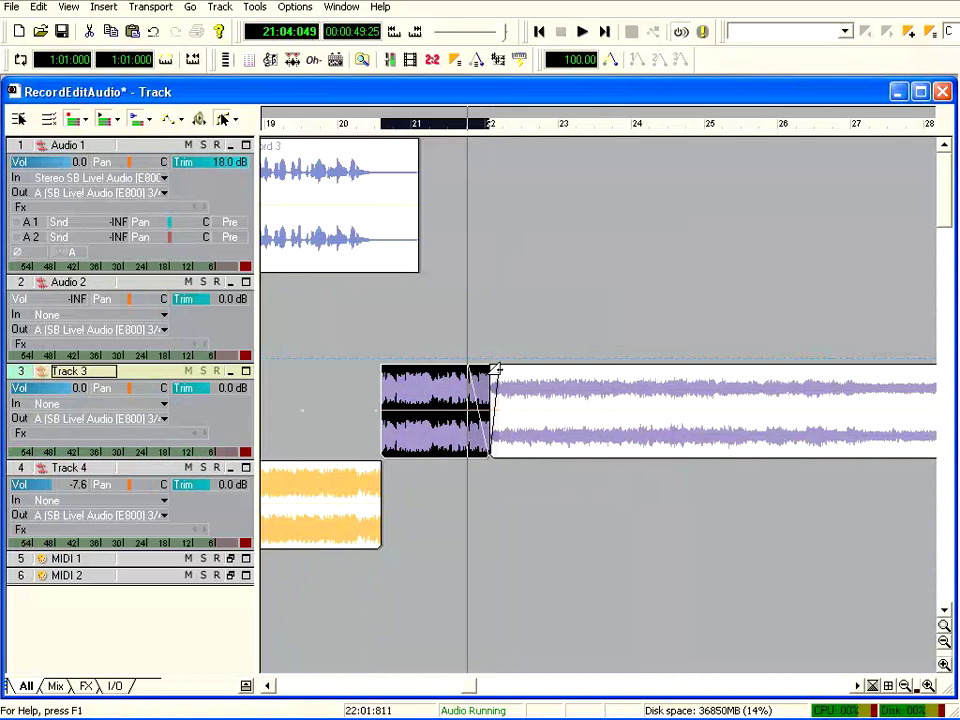
left_click(563, 424)
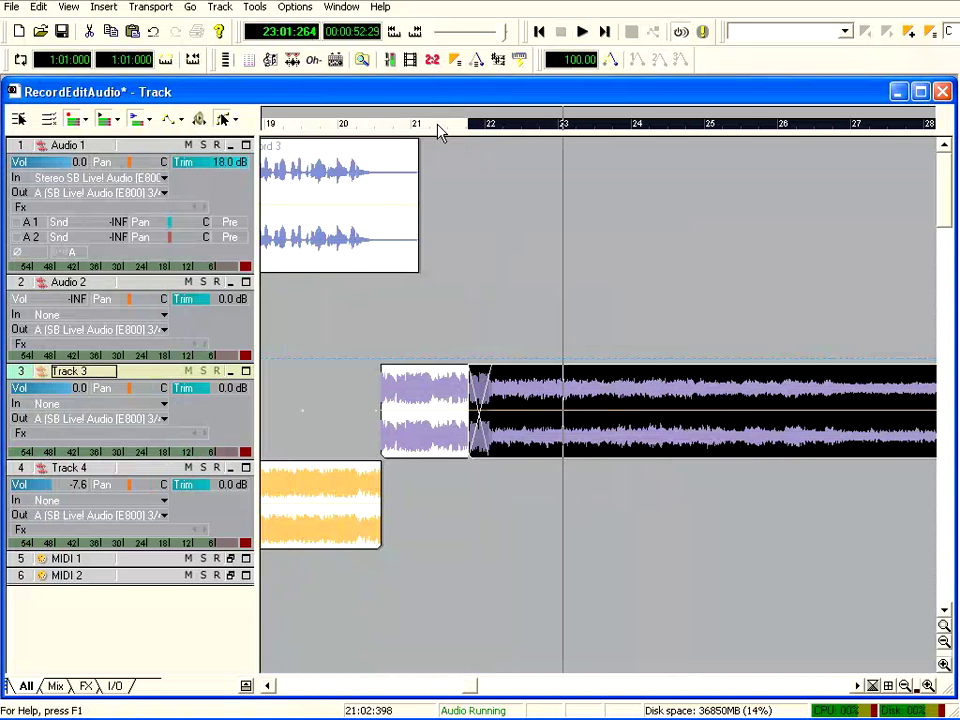
left_click(437, 127)
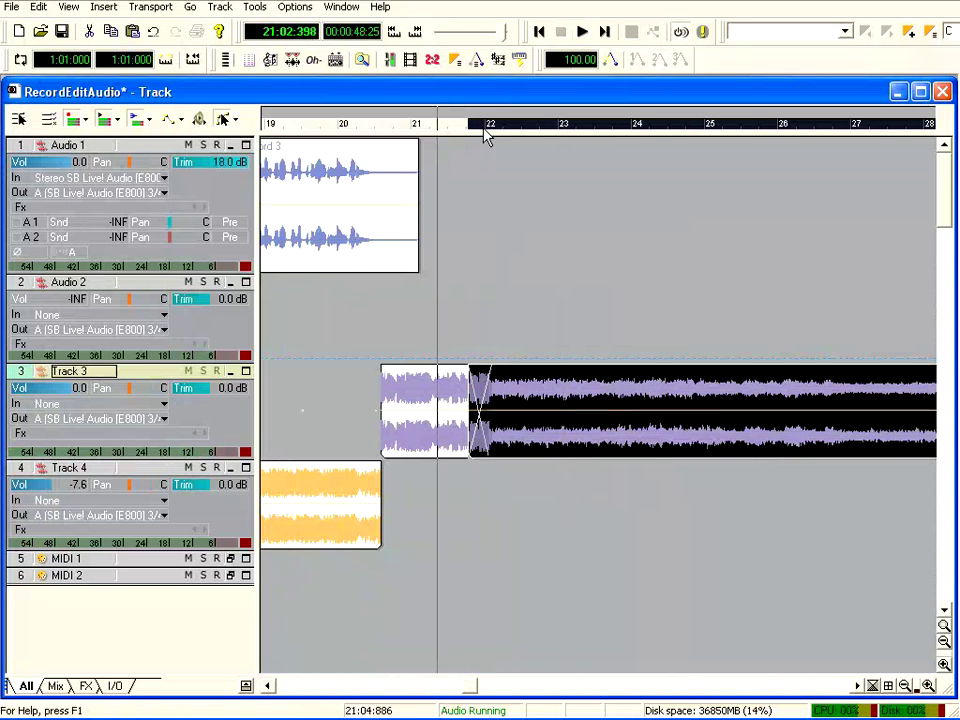
key("space")
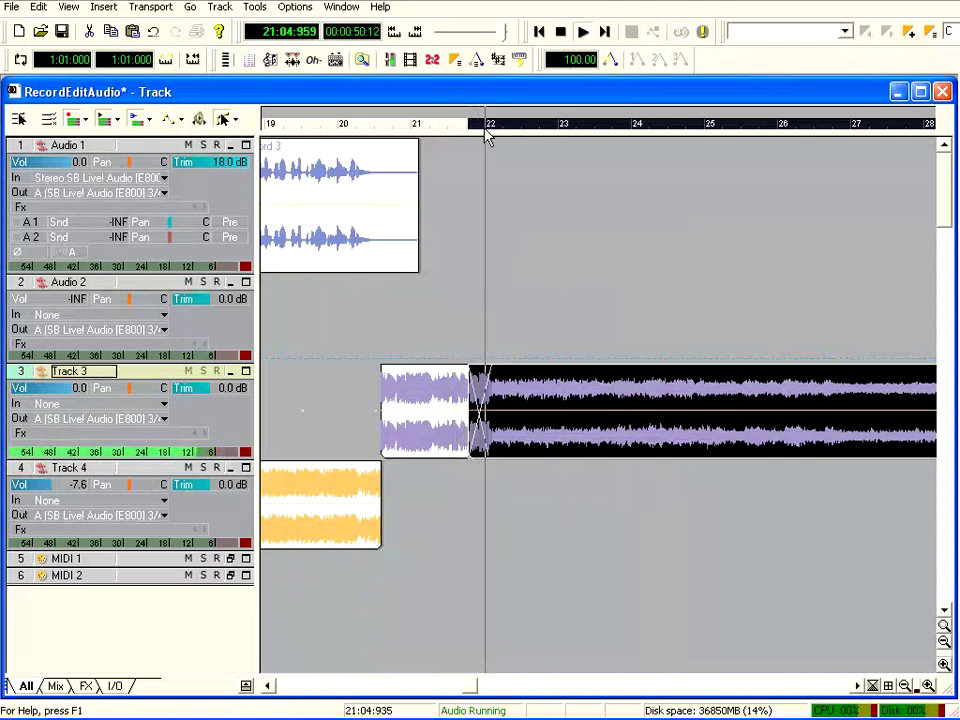
left_click_drag(467, 690, 491, 692)
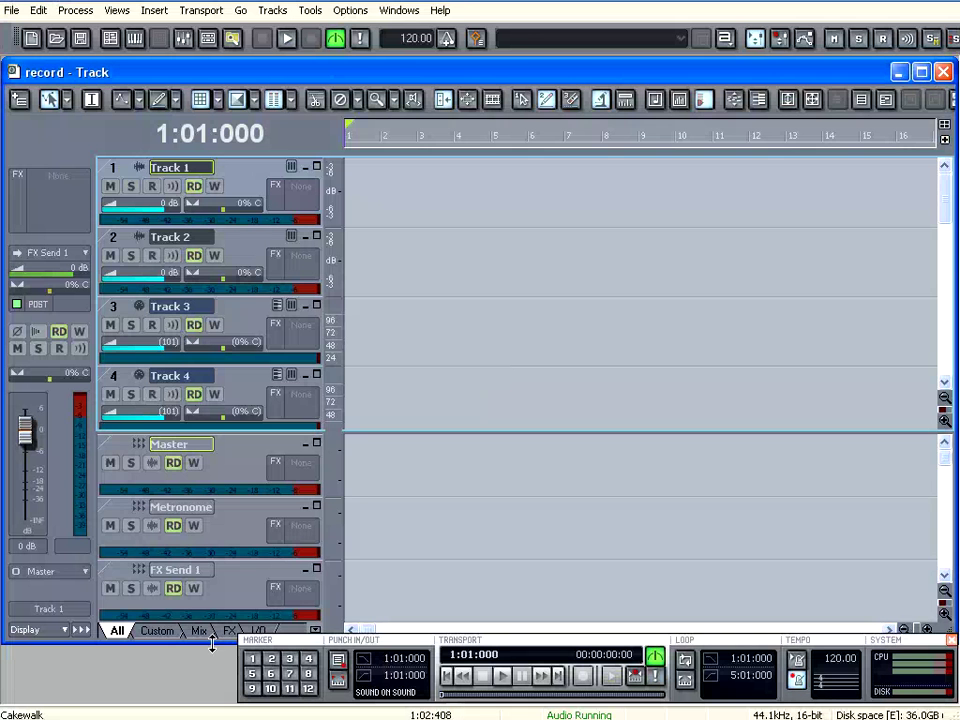
Import the AudioRecord, Disco, Ruang and Simple audio files together from the Paket Dasar folder into Track 1 of the record project.
mouse_move(212, 645)
left_mouse_down()
mouse_move(212, 575)
mouse_move(212, 628)
left_mouse_up()
left_click(12, 10)
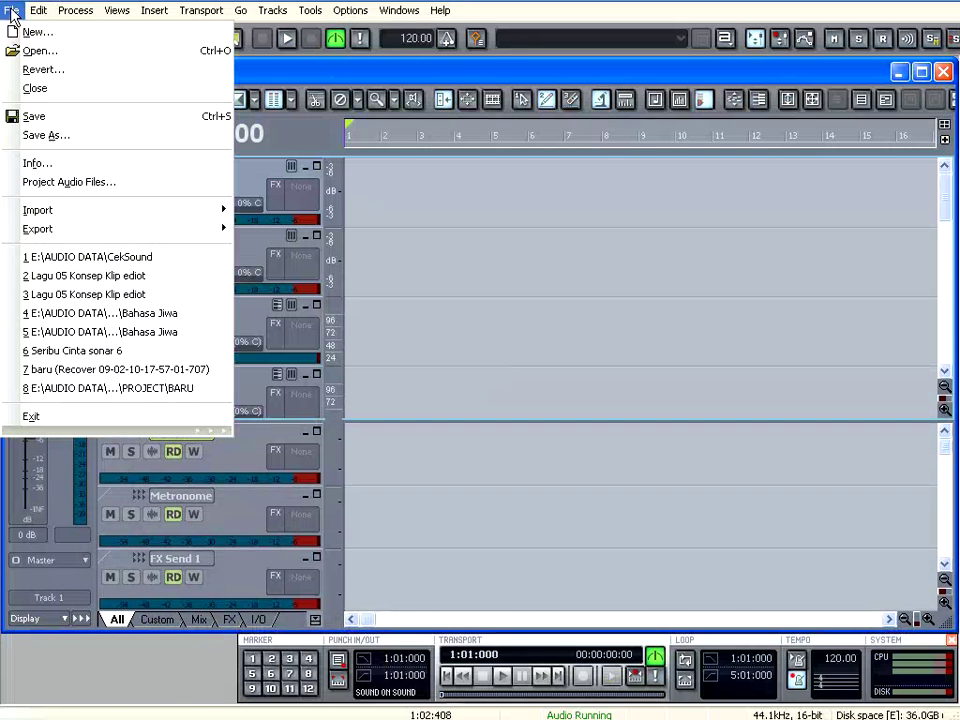
mouse_move(42, 212)
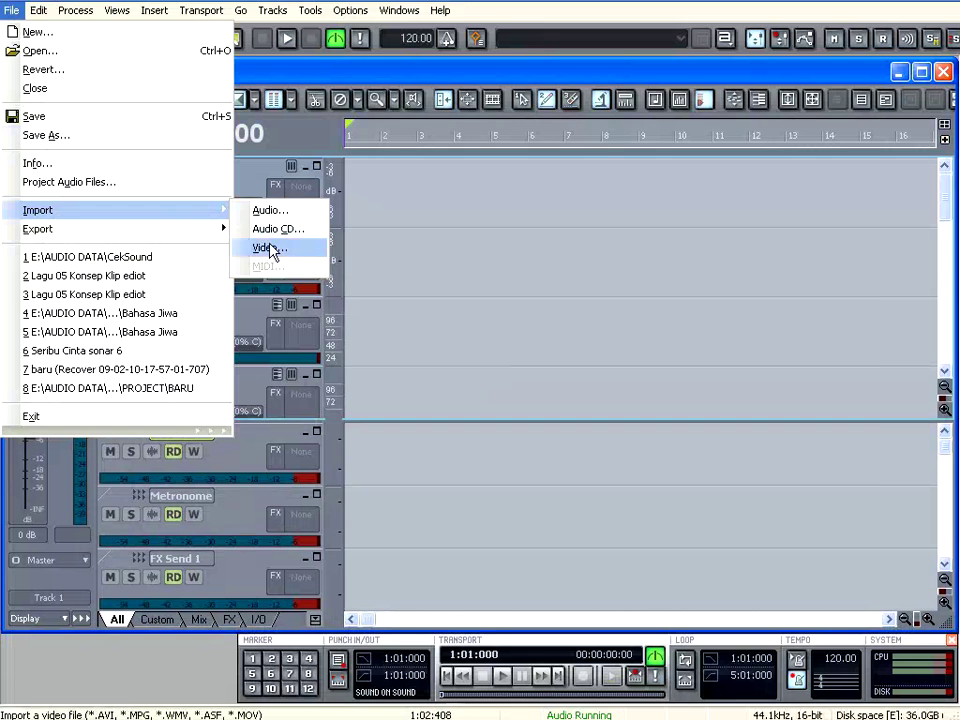
left_click(270, 212)
left_click(380, 75)
left_click(418, 184)
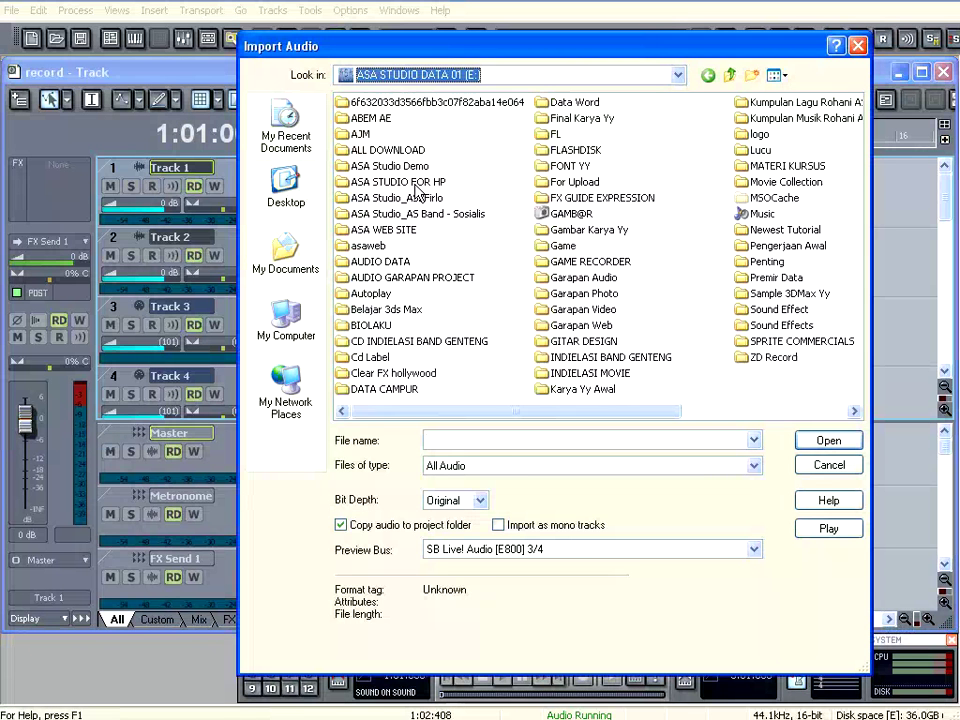
double_click(761, 166)
double_click(366, 229)
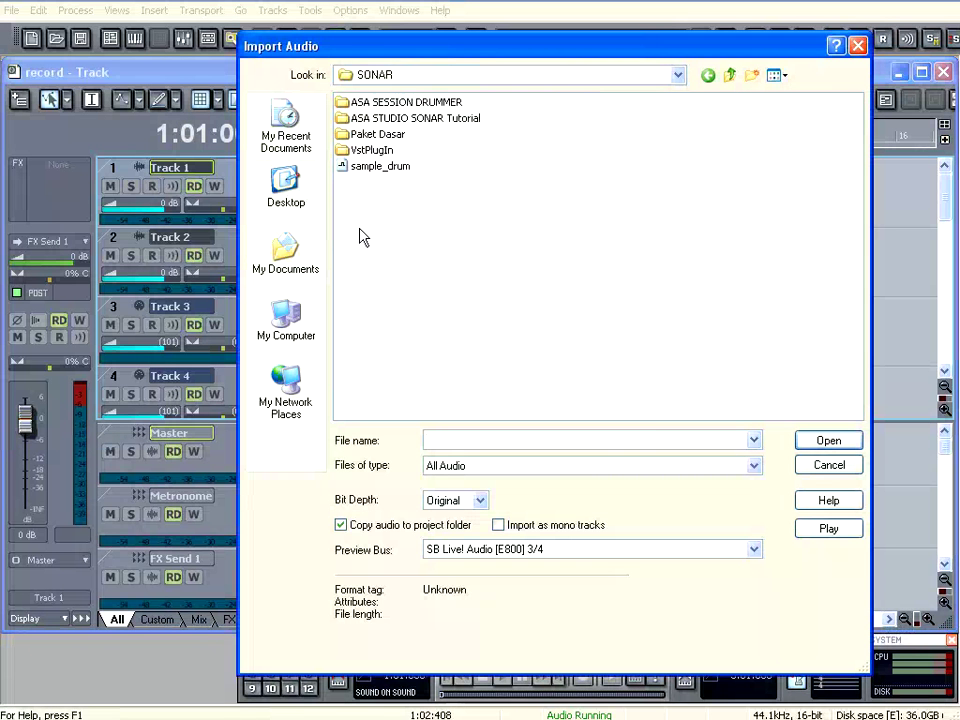
double_click(372, 133)
left_click(377, 151)
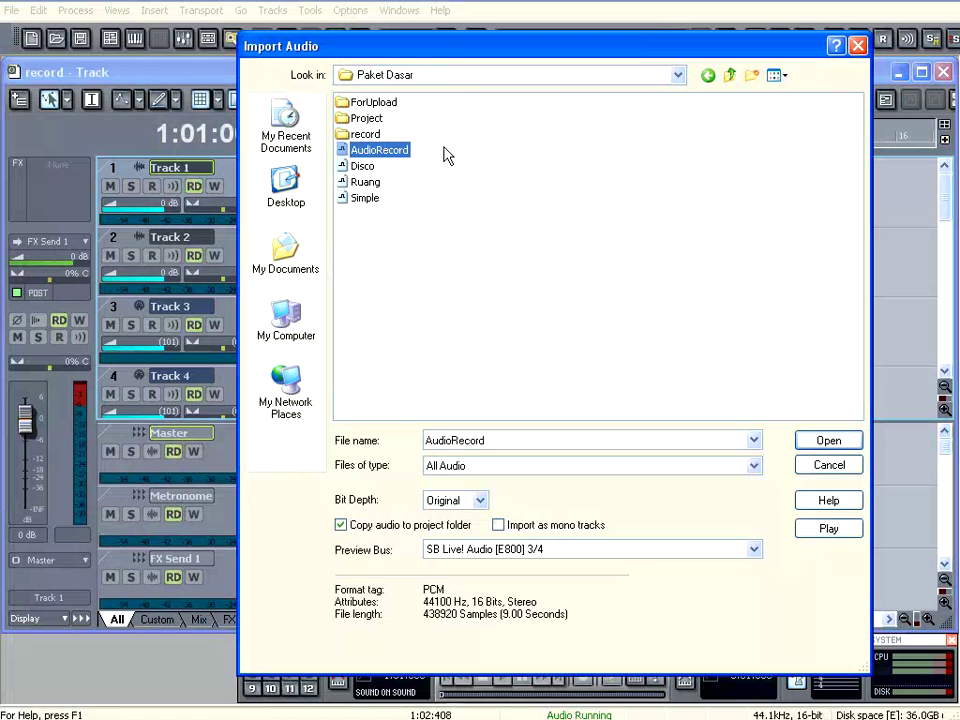
left_click(364, 197, "shift")
left_click(829, 440)
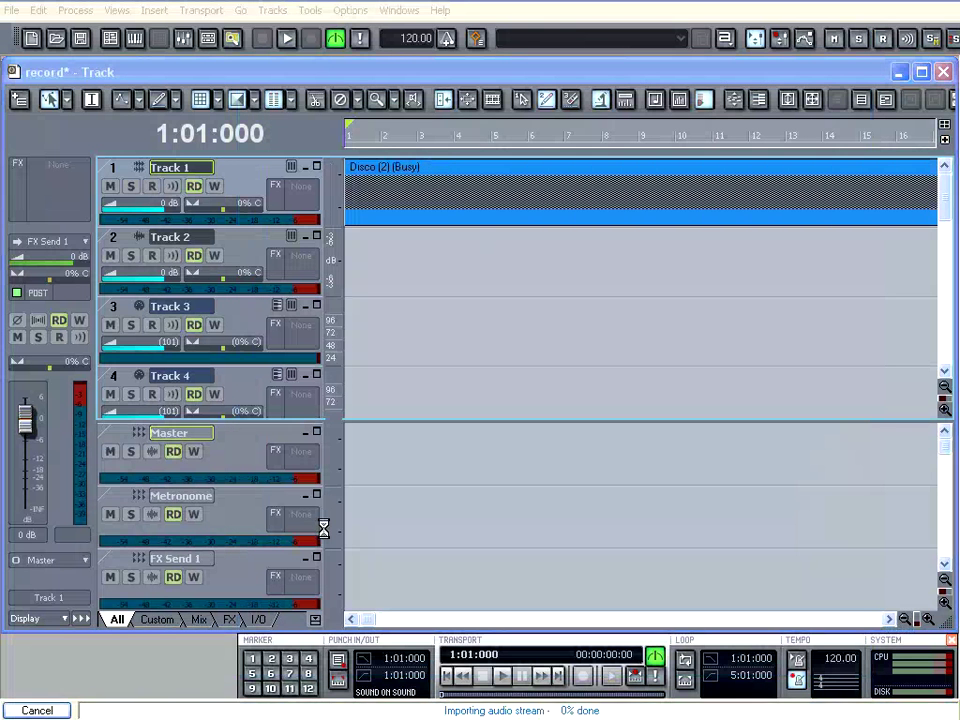
Arrange the imported clips on separate tracks: AudioRecord on Track 1, Disco on Track 2, Ruang on Track 3, Simple on Track 4 from measure 6.
left_click(557, 281)
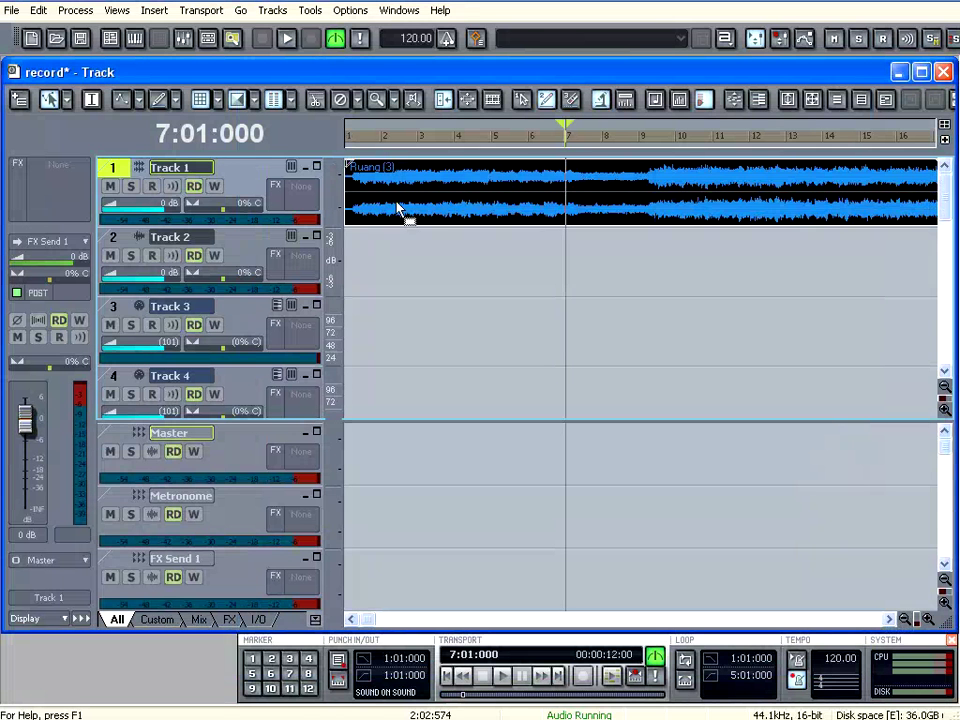
left_click_drag(398, 208, 390, 262)
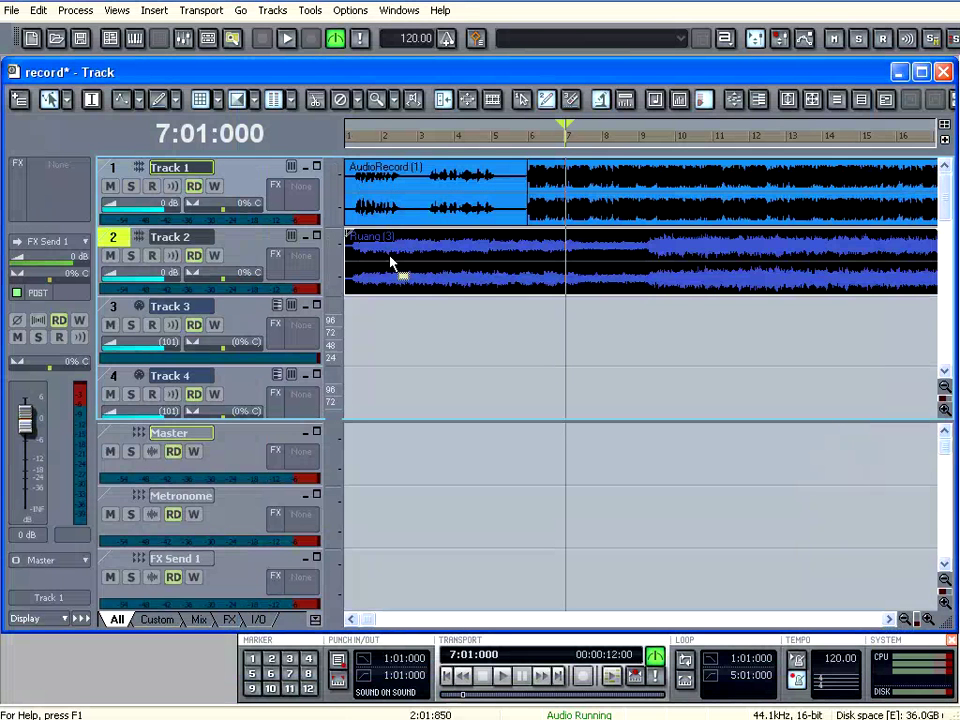
left_click(409, 189)
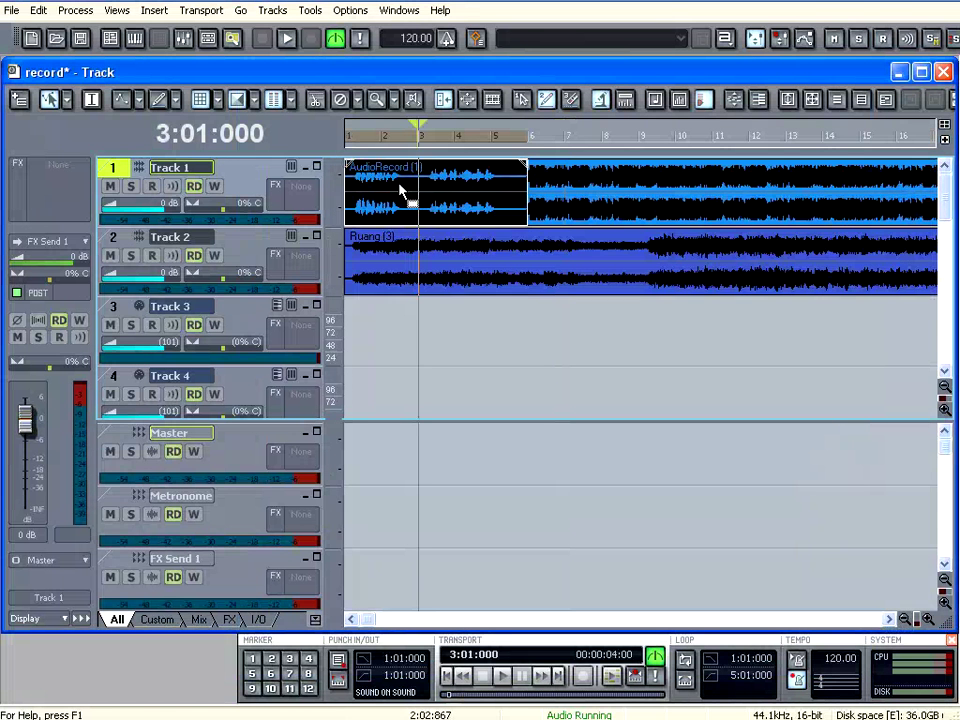
left_click_drag(400, 190, 395, 345)
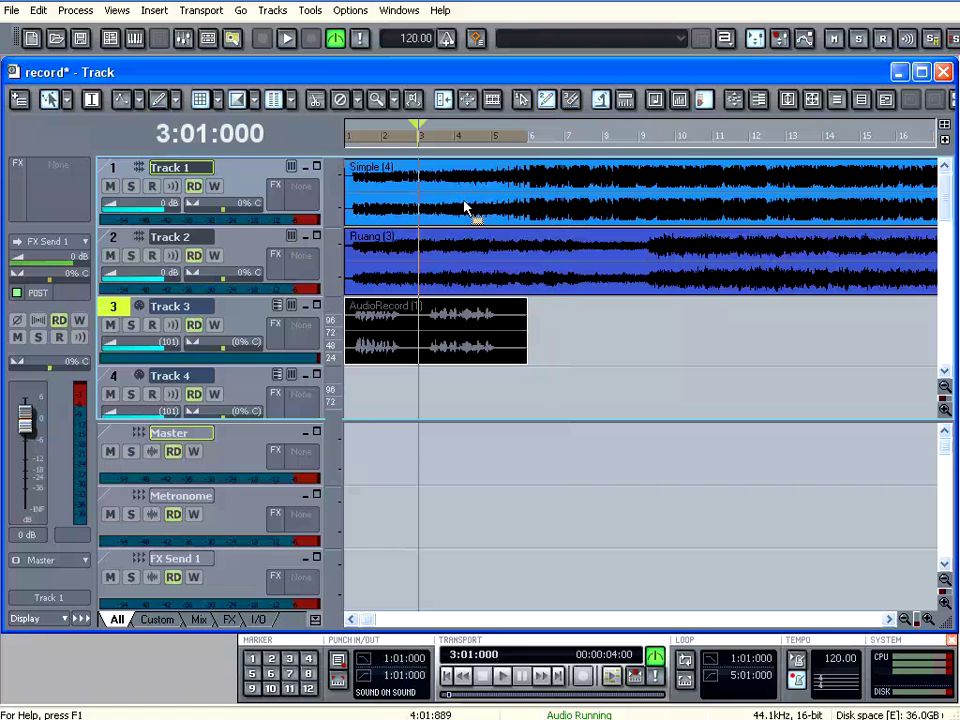
left_click_drag(466, 208, 646, 334)
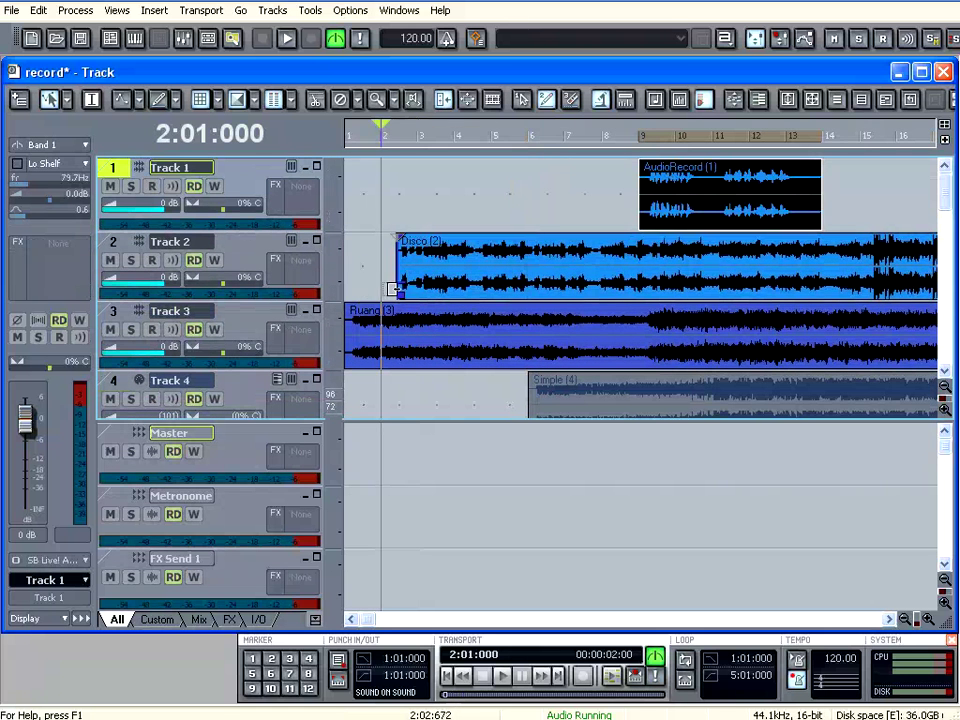
Solo Track 2 and create a volume envelope on it.
left_click_drag(367, 619, 427, 619)
left_click(131, 261)
right_click(398, 266)
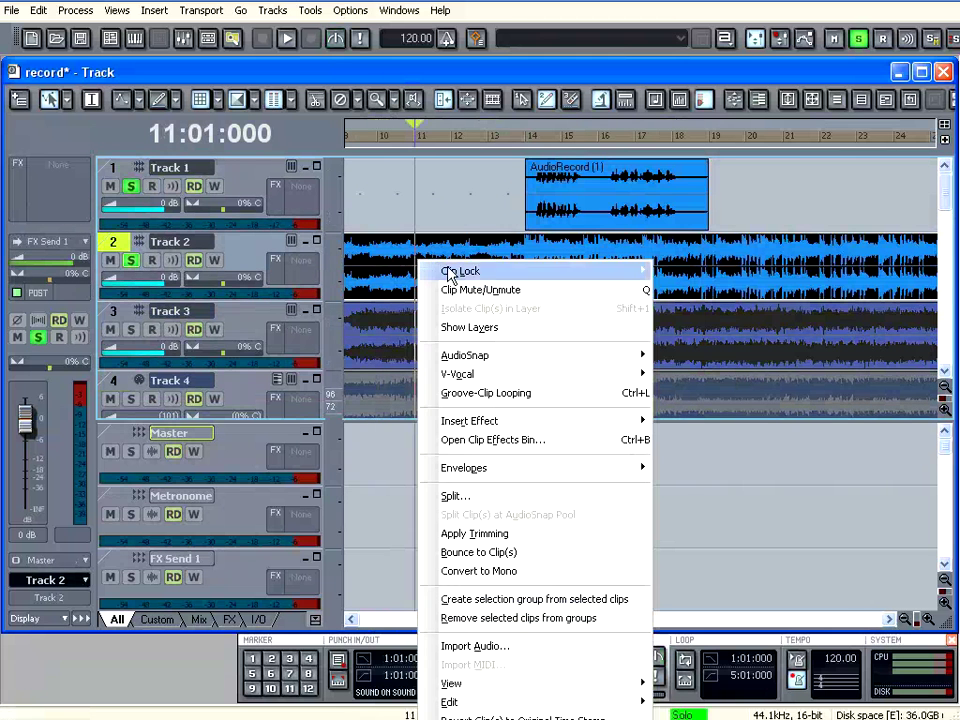
mouse_move(556, 482)
mouse_move(716, 478)
left_click(809, 543)
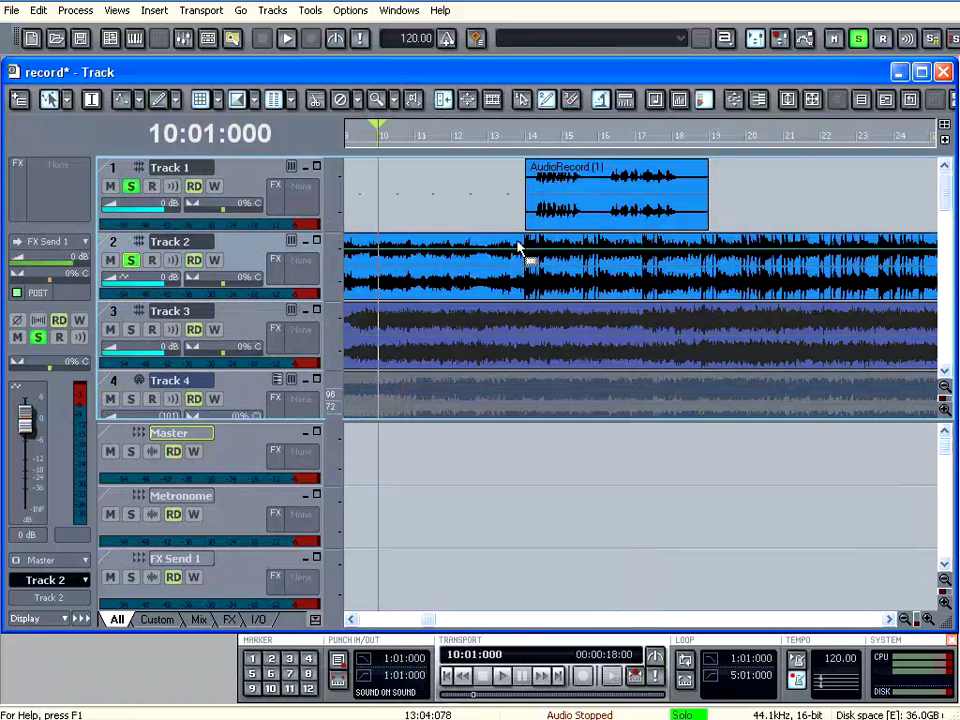
Add four nodes to Track 2's volume envelope between about measures 14 and 16 and lower the middle segment to -6.7 dB.
double_click(560, 247)
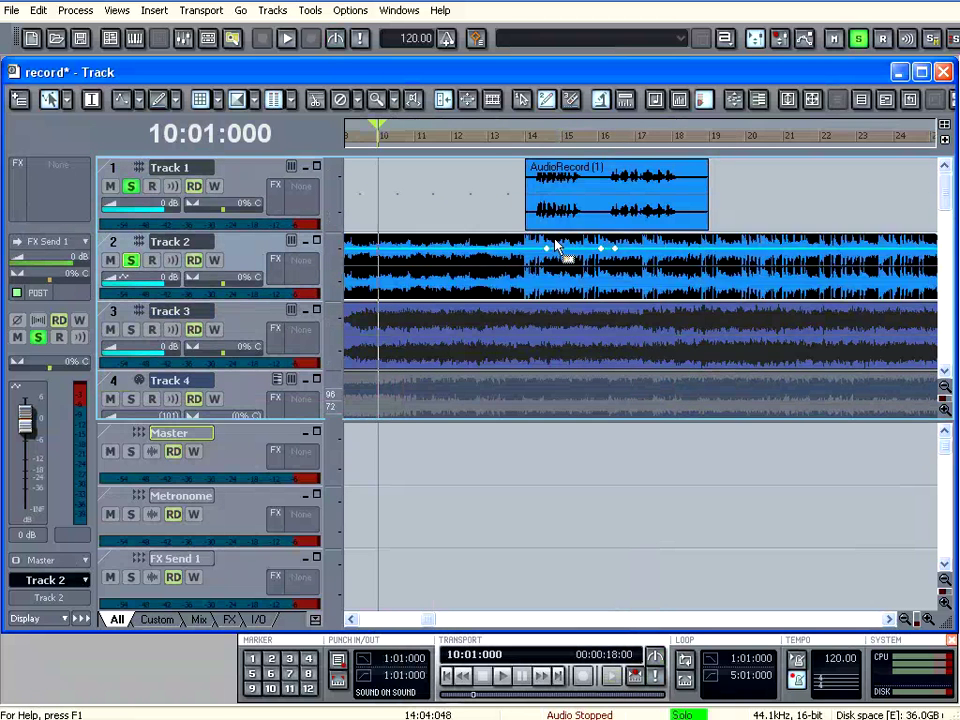
double_click(600, 247)
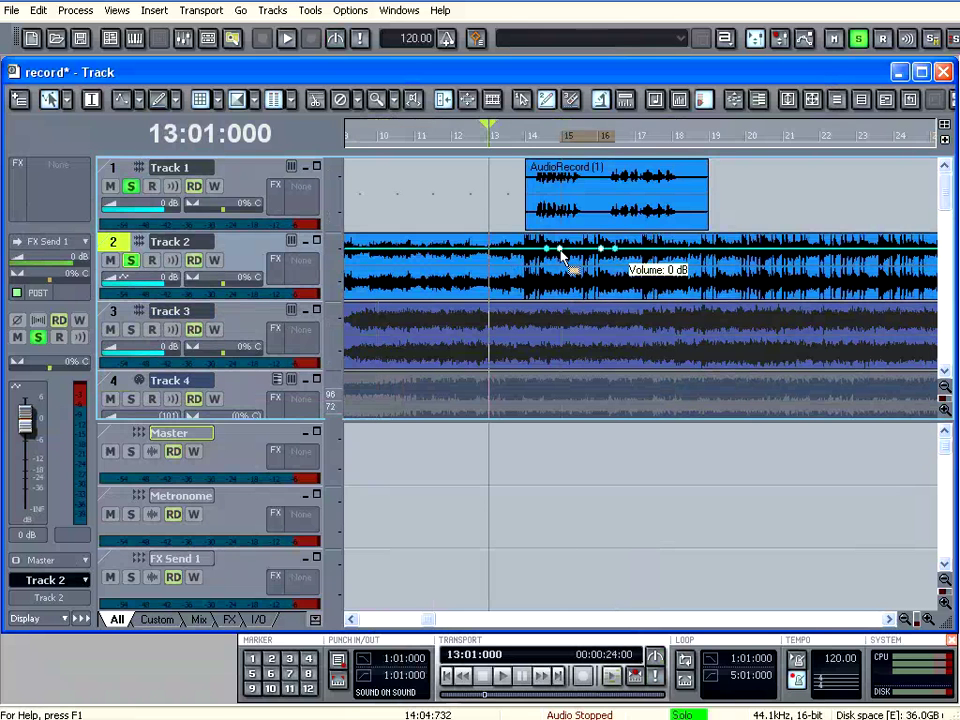
left_click_drag(562, 256, 574, 283)
Move the AudioRecord clip on Track 1 so its first voice section sits over the dip in Track 2's volume envelope.
left_click(583, 207)
left_click_drag(573, 207, 643, 206)
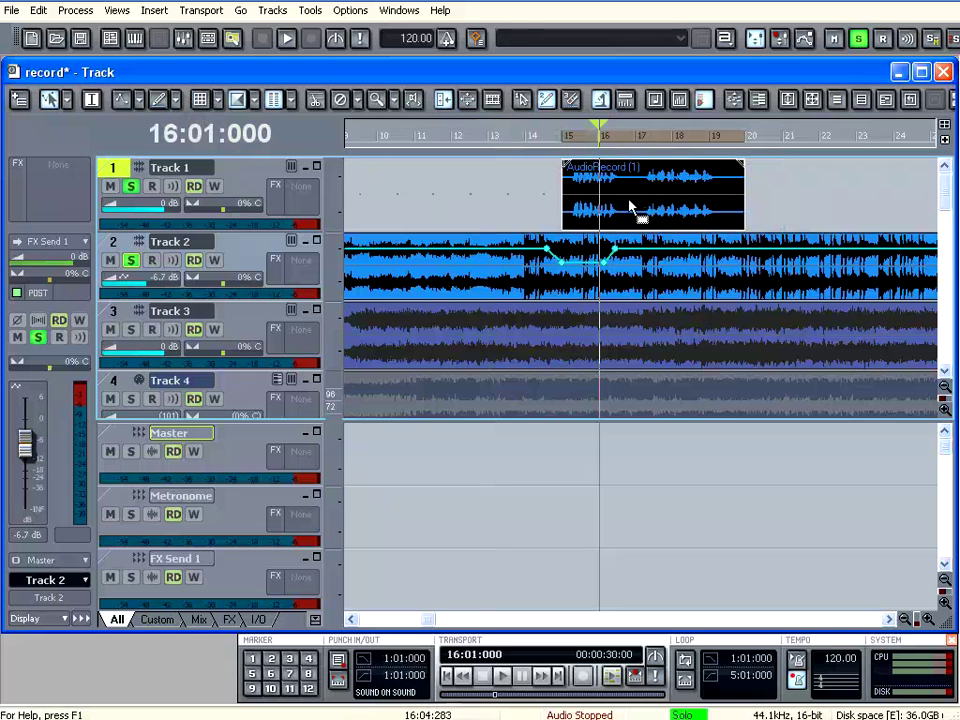
left_click_drag(630, 207, 618, 208)
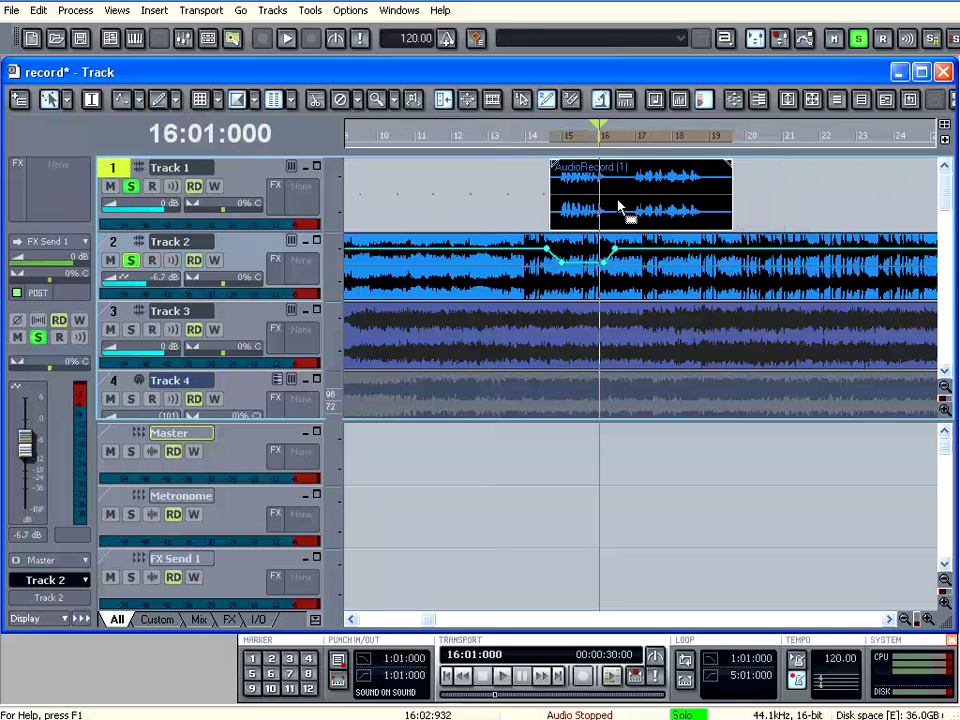
Raise Track 1's volume to 6.0 dB and play the voice section from 14:02:405.
left_click(539, 137)
left_click(125, 174)
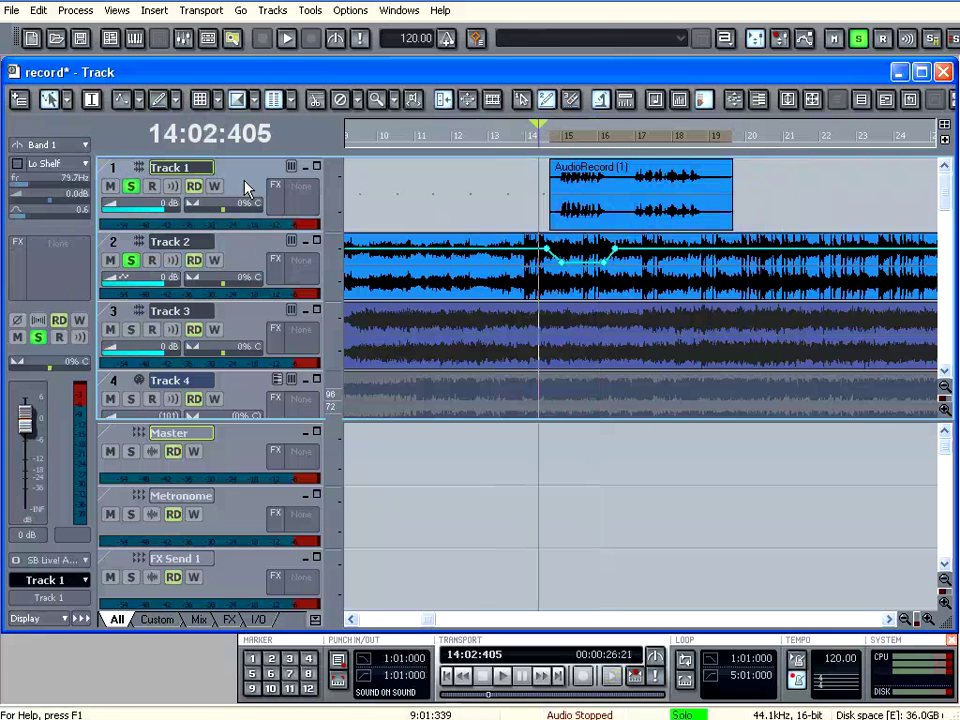
left_click_drag(26, 428, 26, 415)
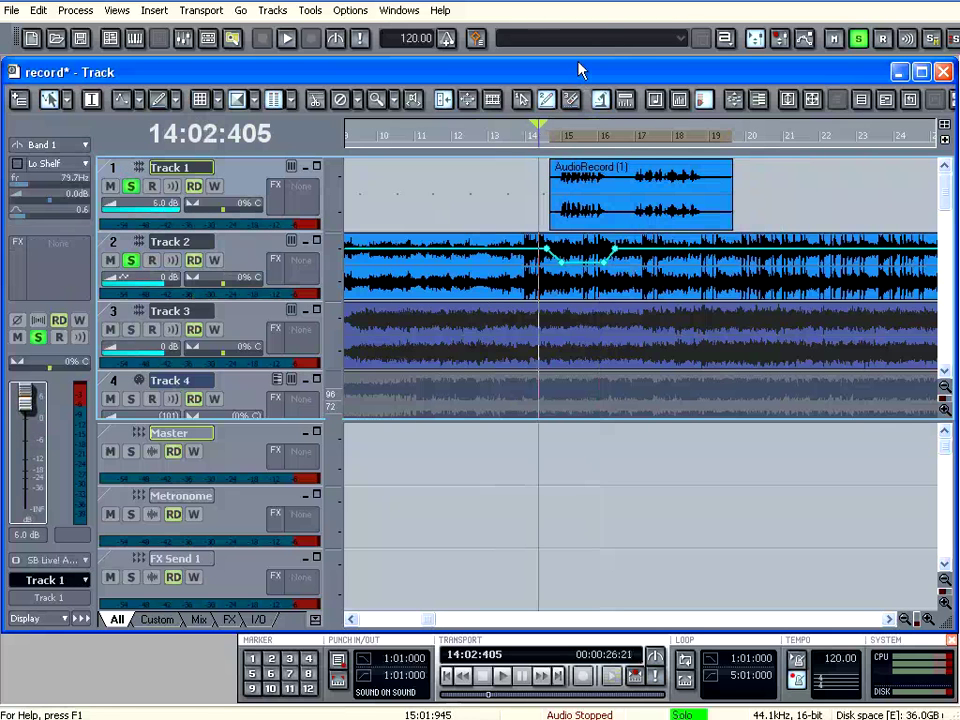
left_click(500, 678)
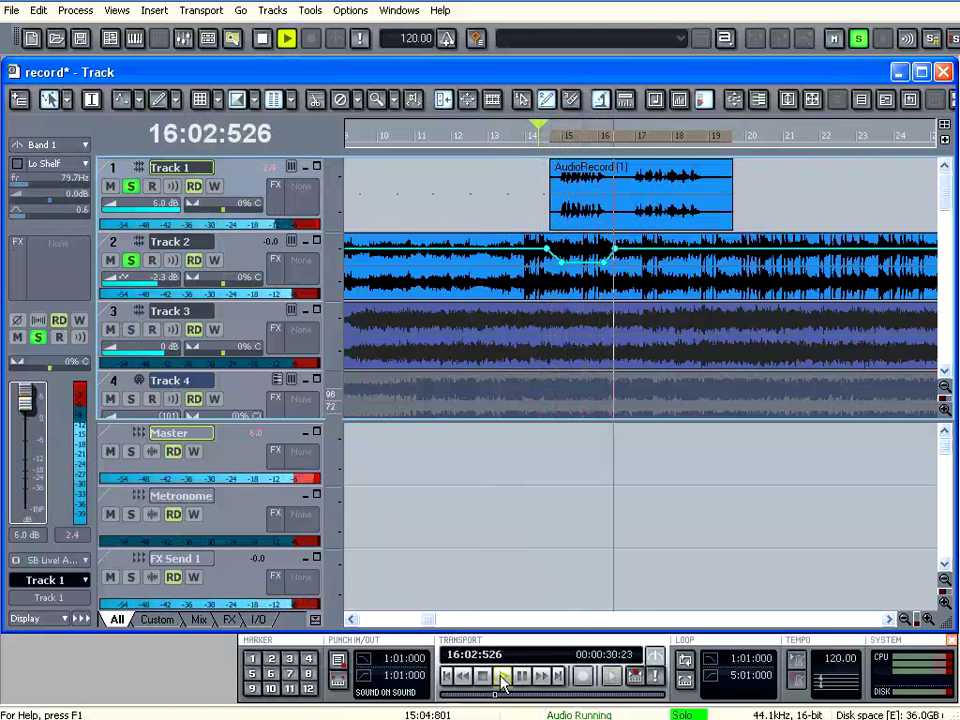
left_click(485, 677)
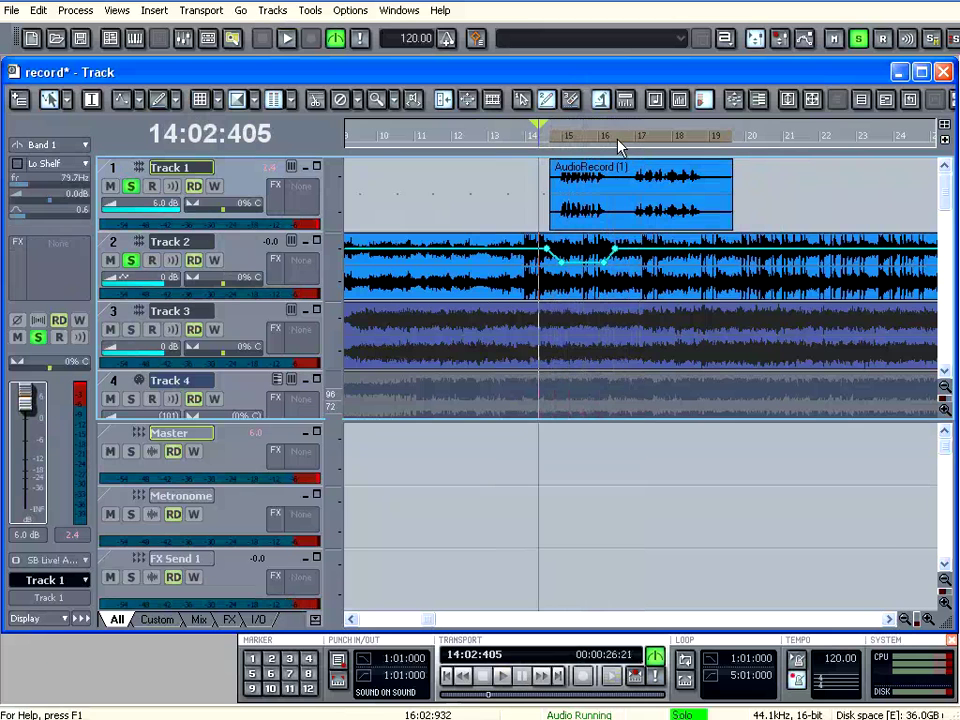
Split the AudioRecord clip at 16:03:168 and move its second part to start at about measure 21.
left_click(621, 140)
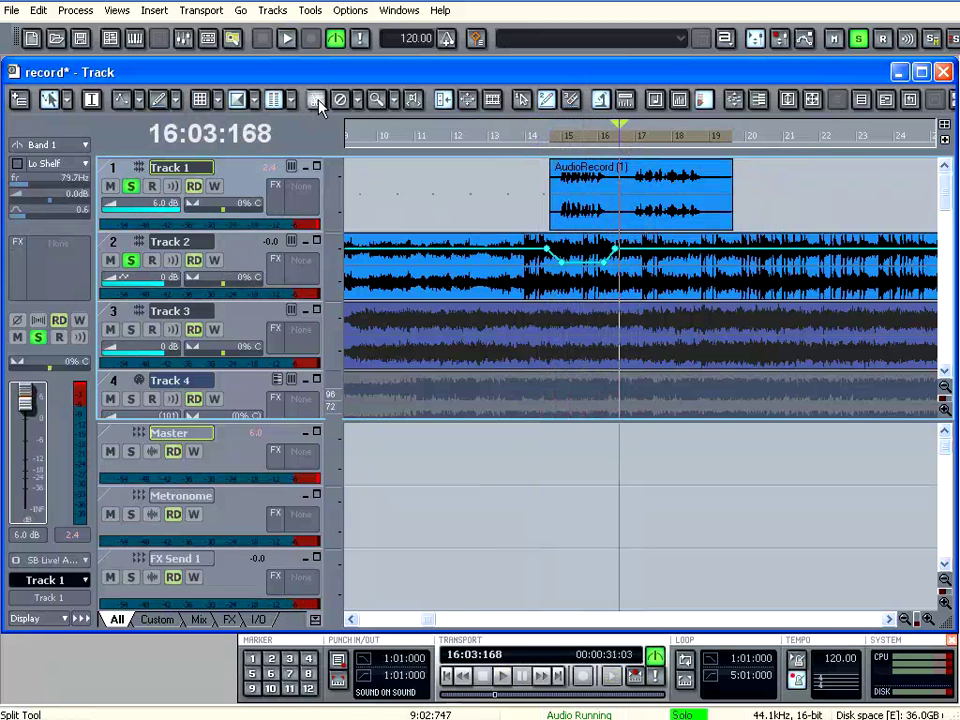
left_click(621, 201)
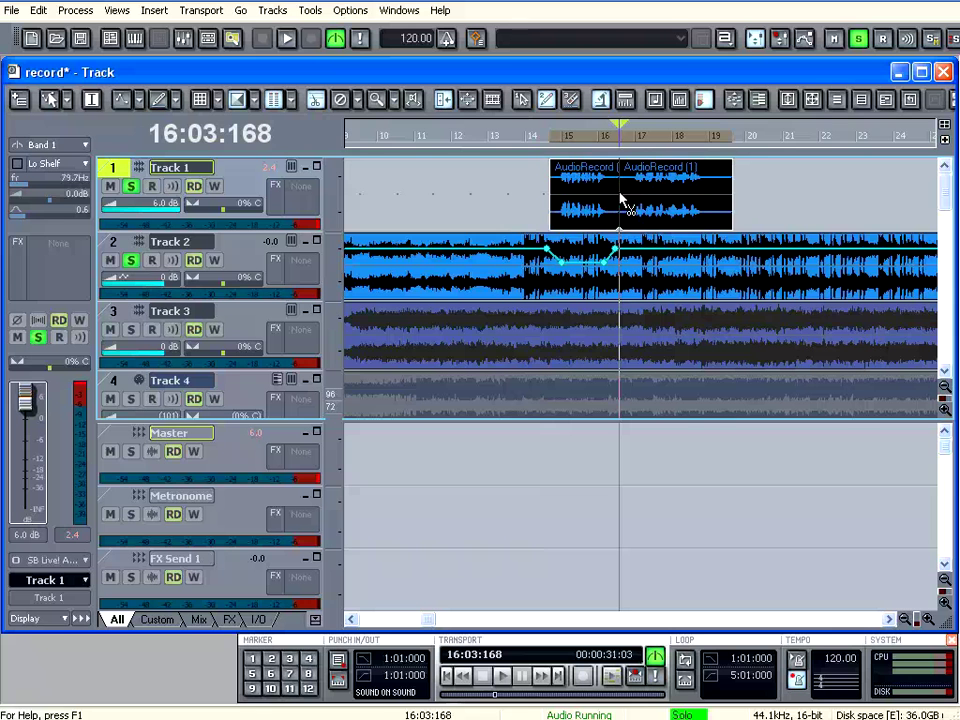
left_click(48, 103)
left_click_drag(659, 210, 839, 212)
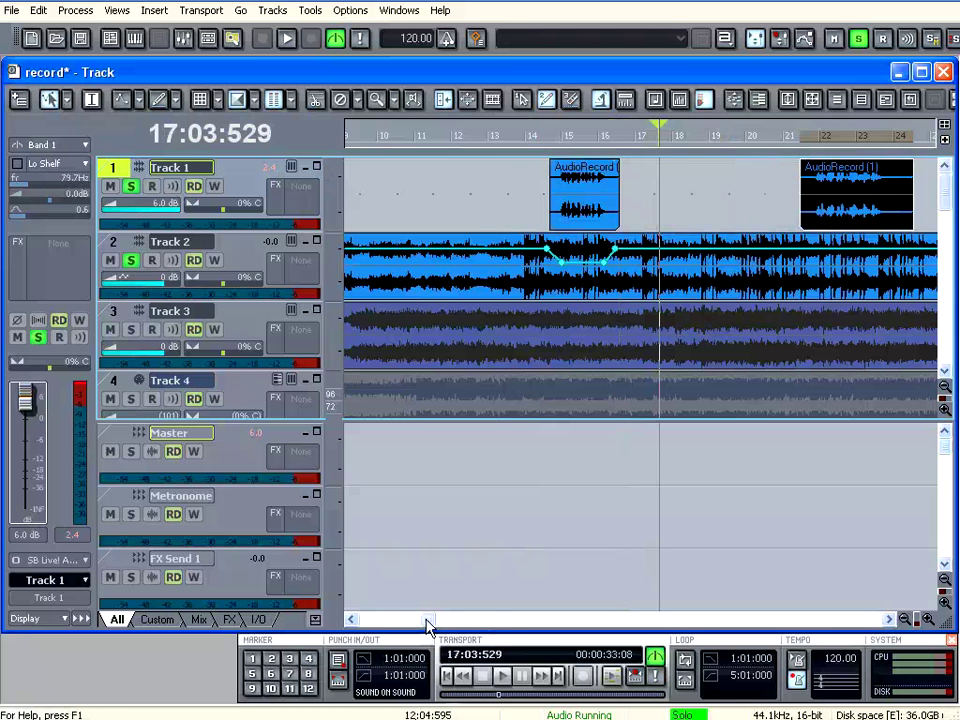
left_click_drag(426, 625, 452, 620)
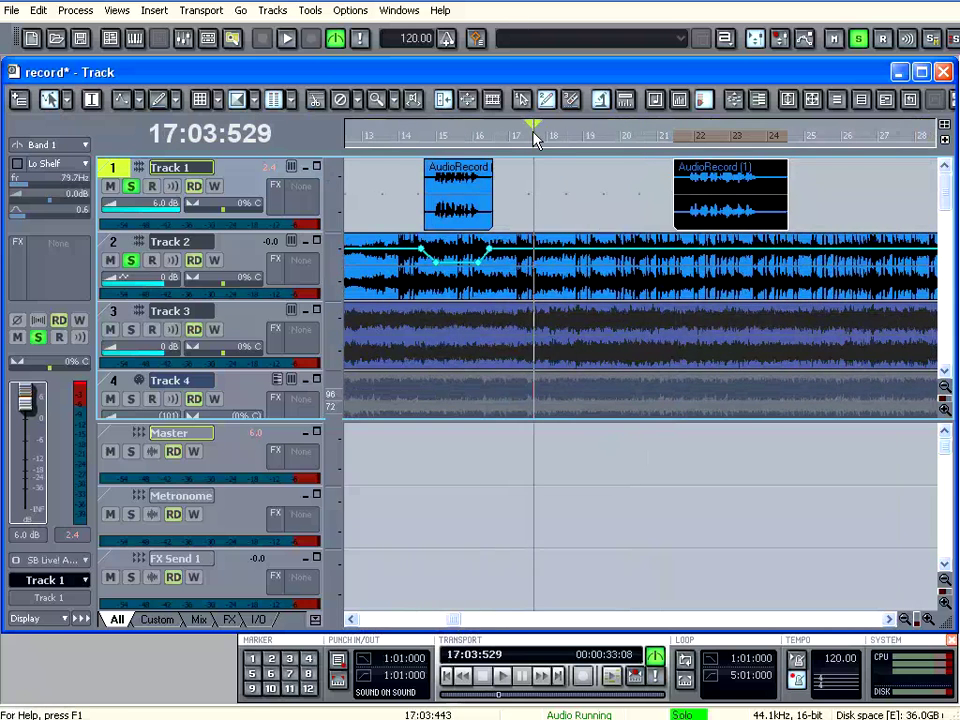
Split the Disco clip on Track 2 at about measure 18 and delete the part after the split.
left_click(313, 100)
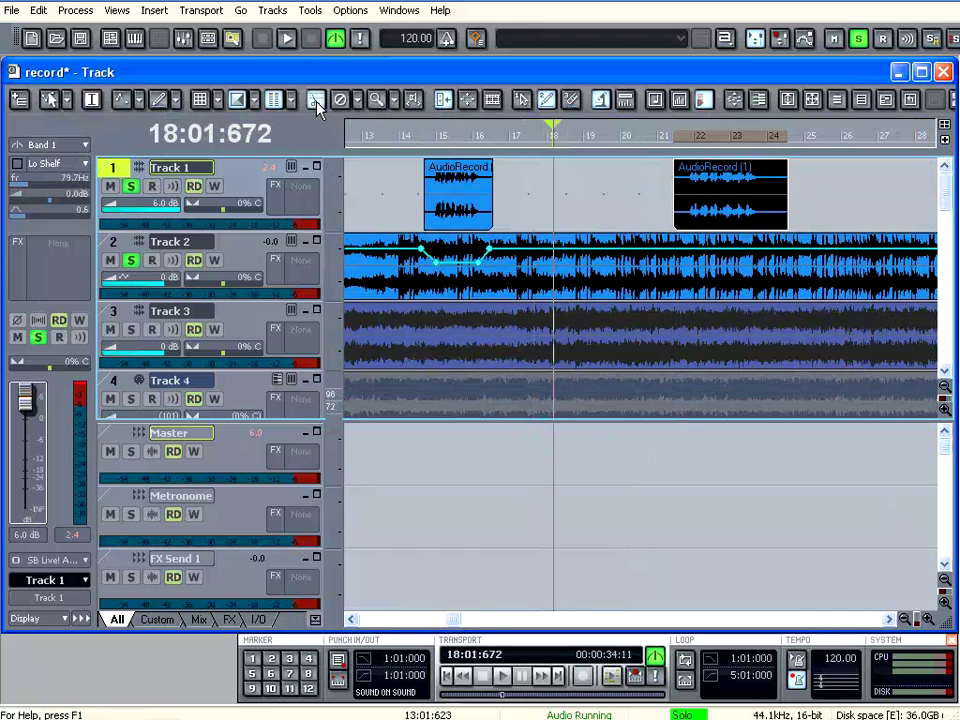
left_click(553, 287)
left_click(51, 99)
left_click(617, 270)
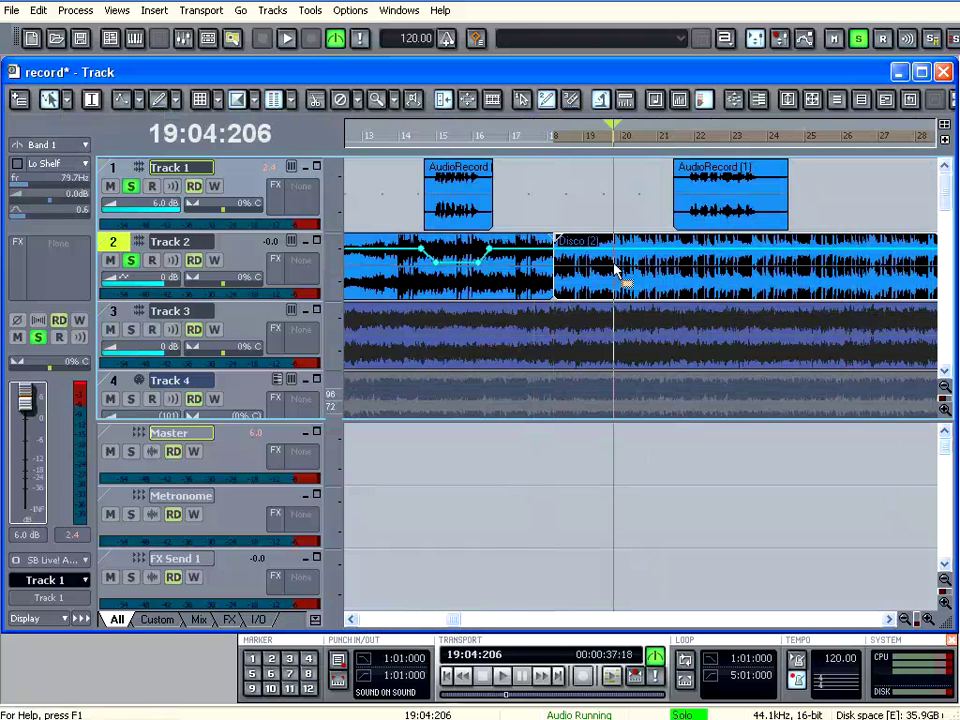
key("Delete")
Fade out the end of the Disco clip by lowering Track 2's volume envelope from about measure 17 to -INF near measure 18.
double_click(524, 249)
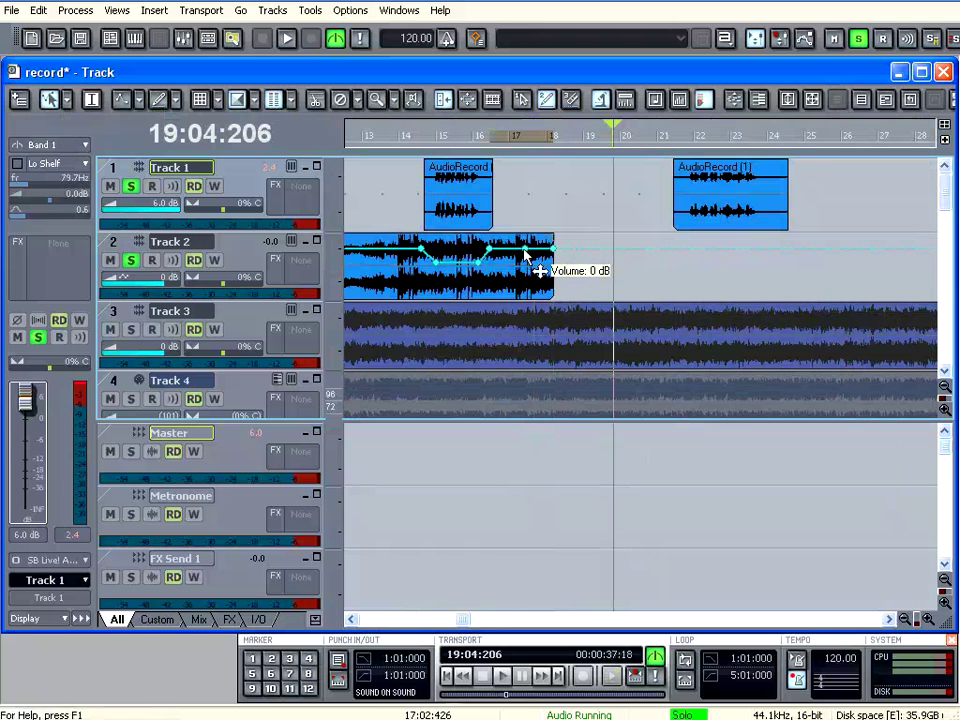
left_click_drag(553, 247, 549, 385)
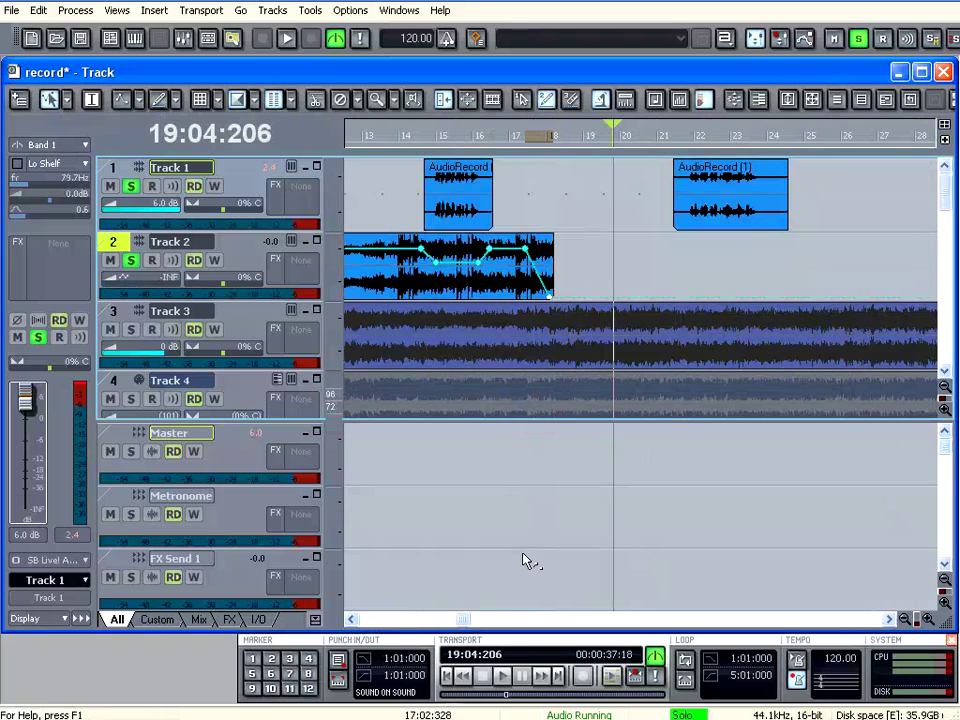
left_click_drag(463, 619, 368, 619)
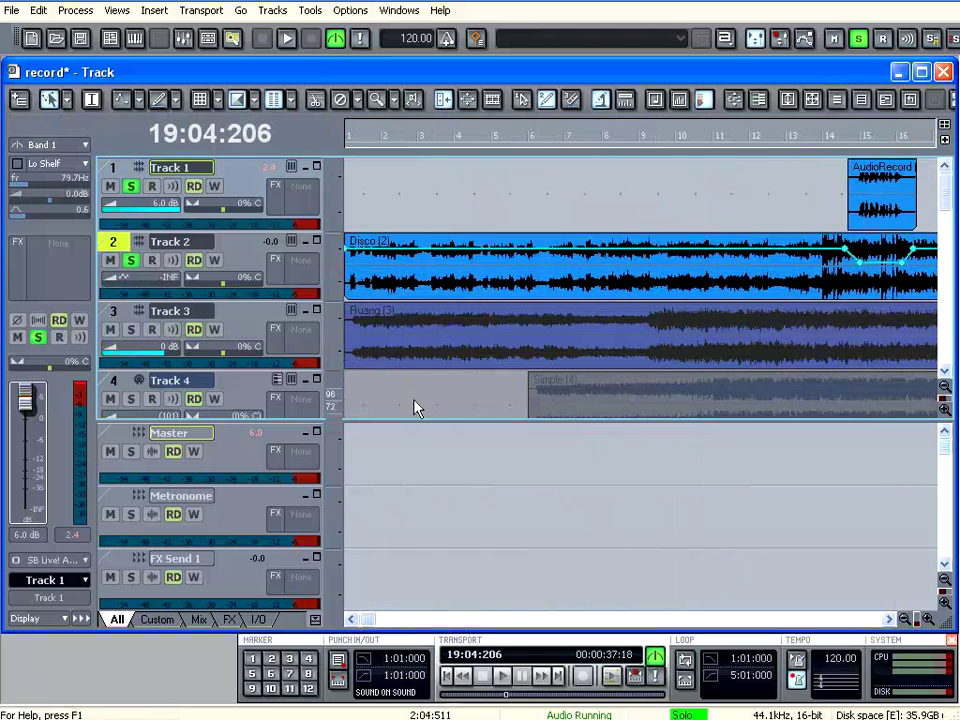
Solo Track 3 and move its Ruang clip to start at about measure 17, auditioning the overlap with the Disco clip.
left_click(130, 329)
left_click_drag(422, 340, 770, 345)
left_click(724, 140)
key("space")
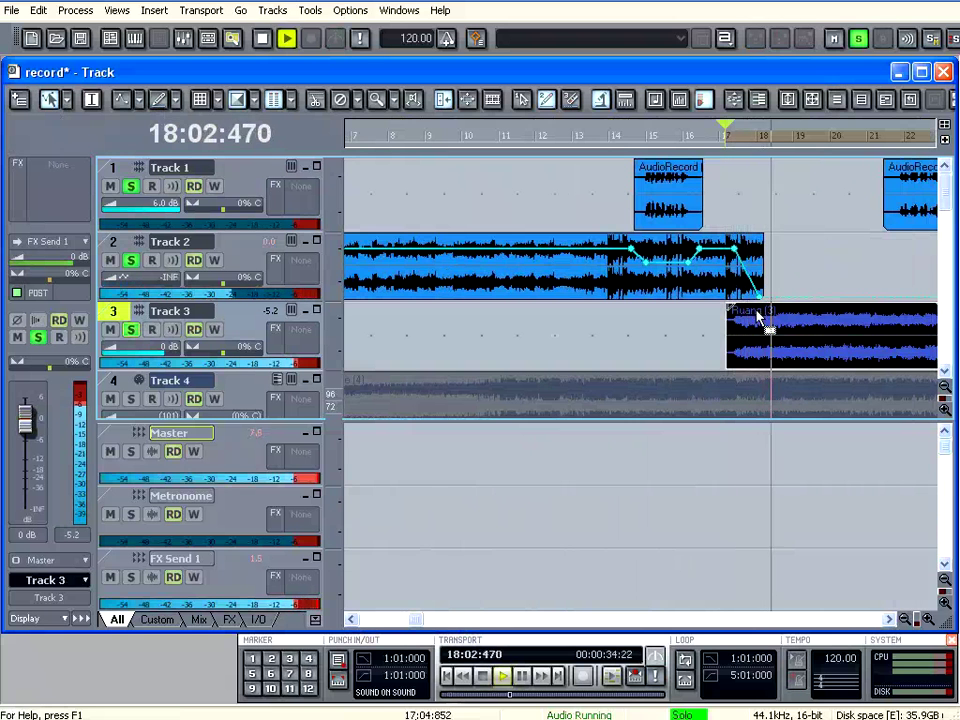
key("space")
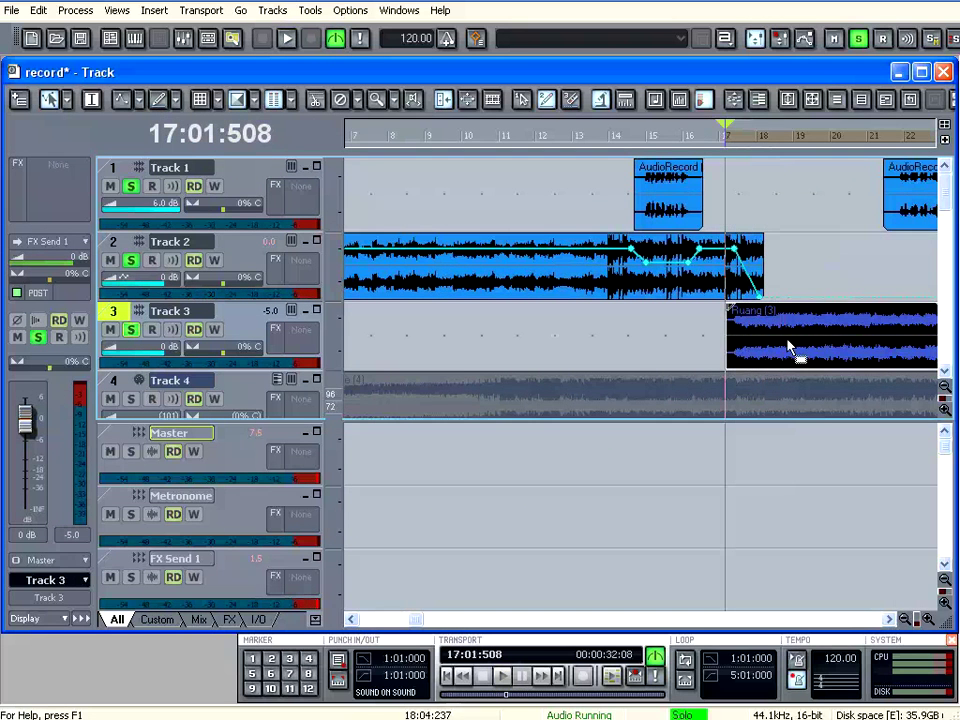
mouse_move(790, 348)
left_mouse_down()
mouse_move(780, 349)
mouse_move(789, 349)
left_mouse_up()
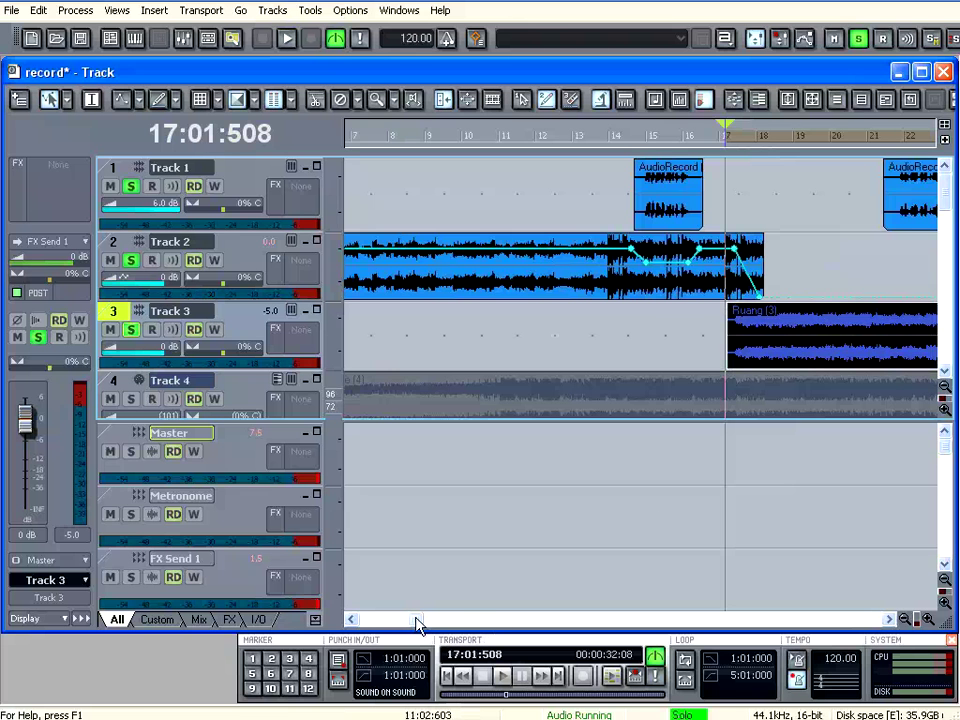
Move the second AudioRecord clip on Track 1 to start at about measure 27, over the Ruang music.
left_click_drag(418, 623, 484, 623)
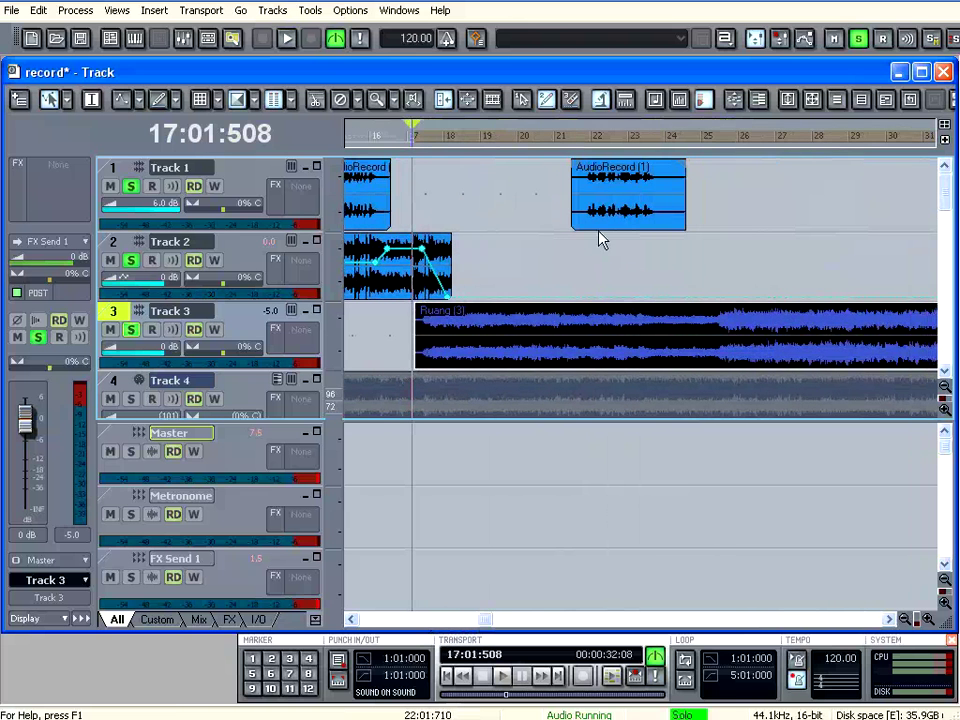
left_click(616, 200)
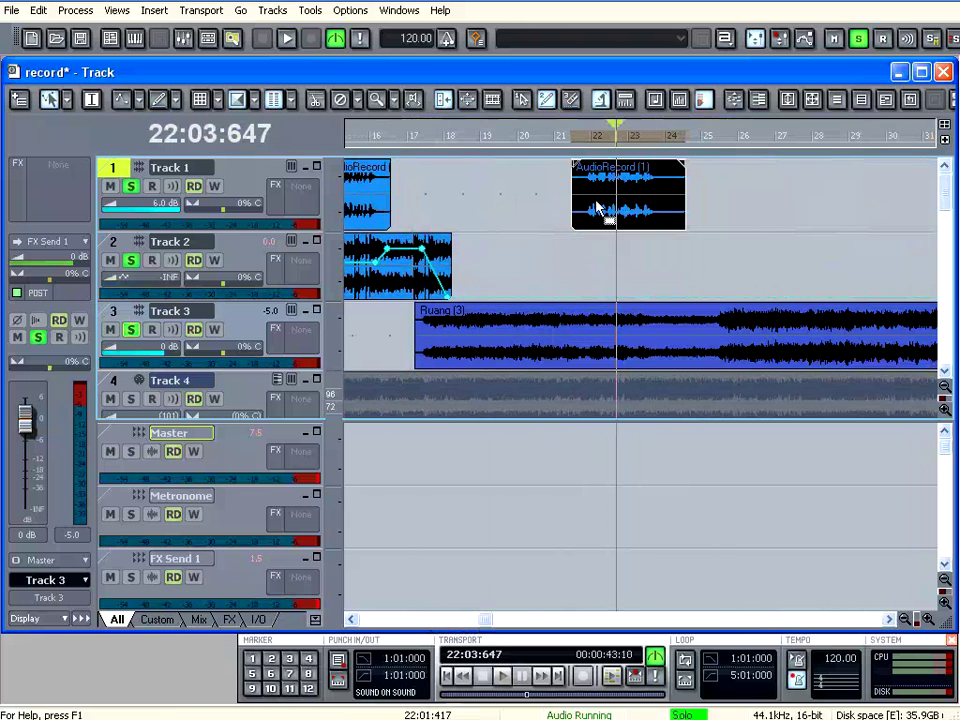
left_click_drag(596, 208, 810, 204)
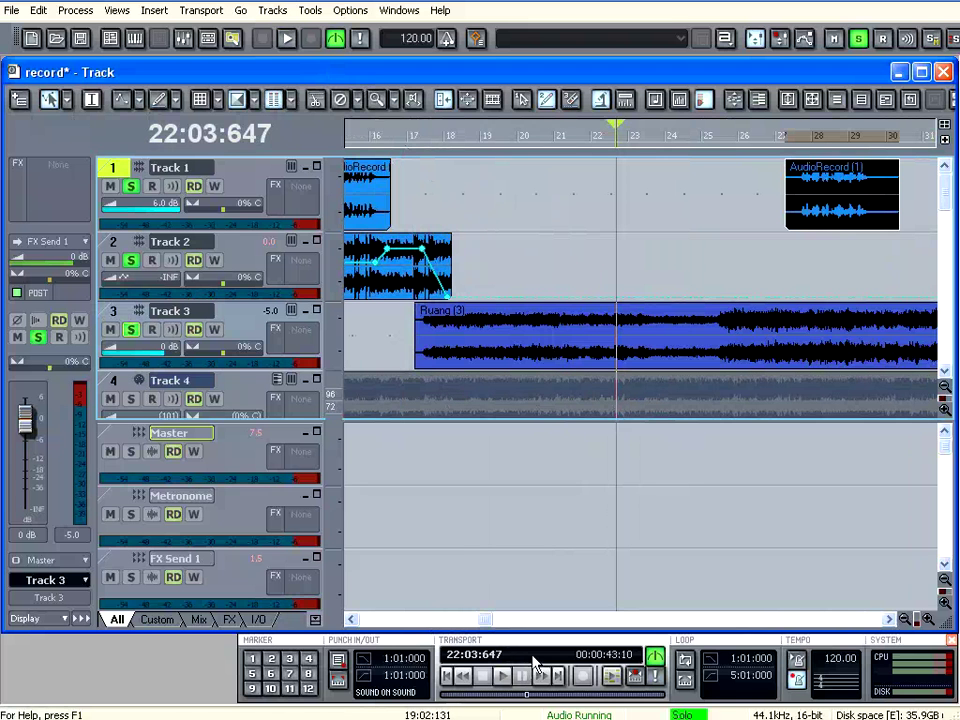
Play the arrangement from the beginning with the Disco, Ruang and both AudioRecord clips in view.
left_click(447, 677)
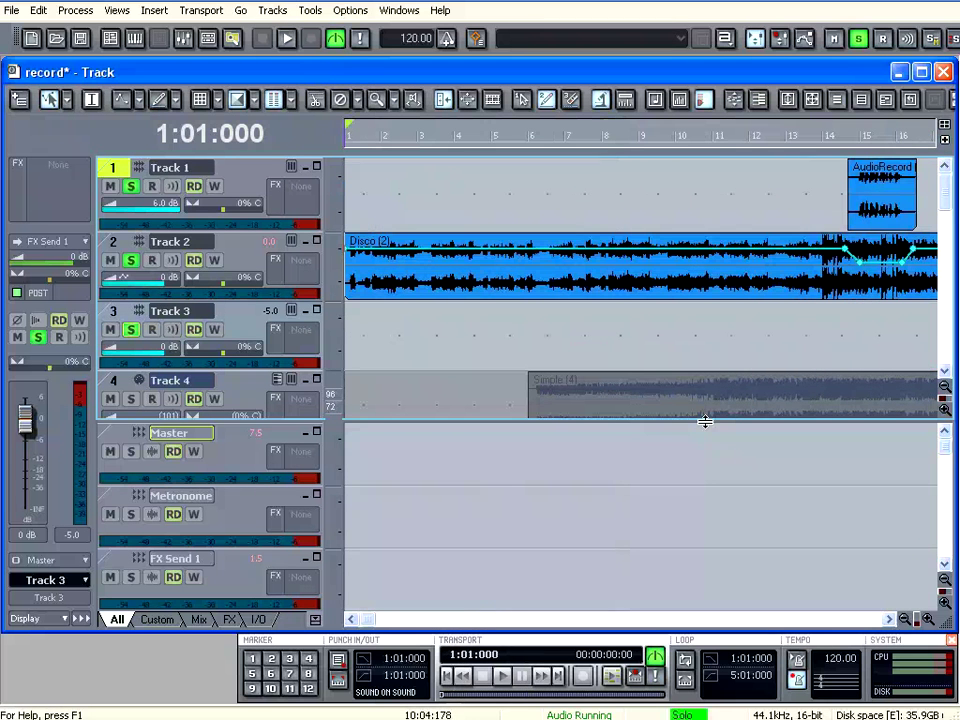
left_click(503, 677)
left_click(904, 620)
left_click(904, 620)
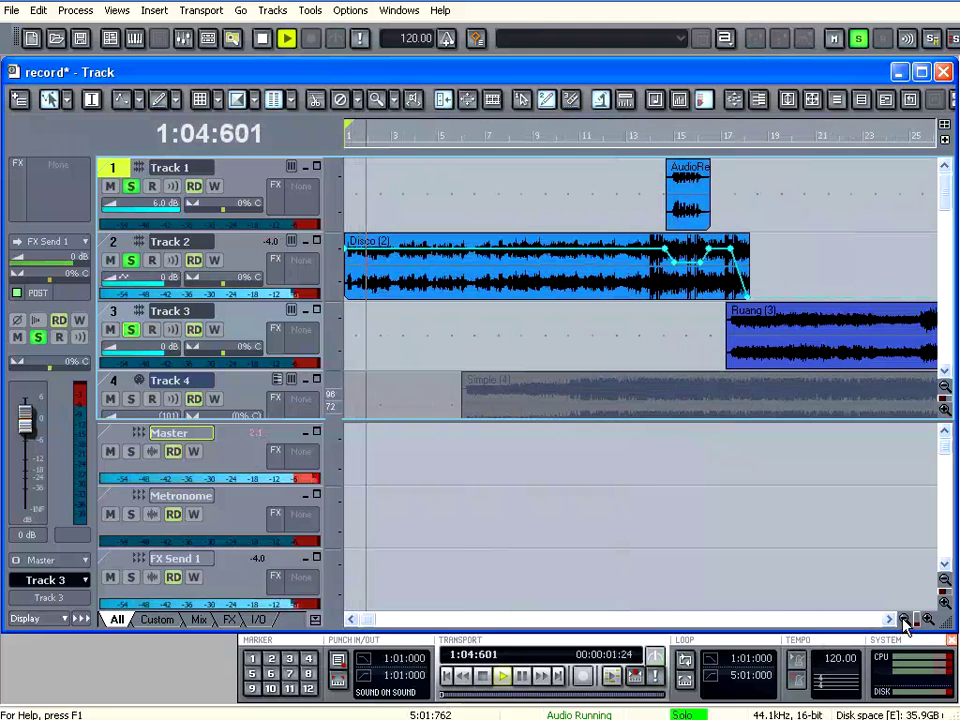
left_click(904, 620)
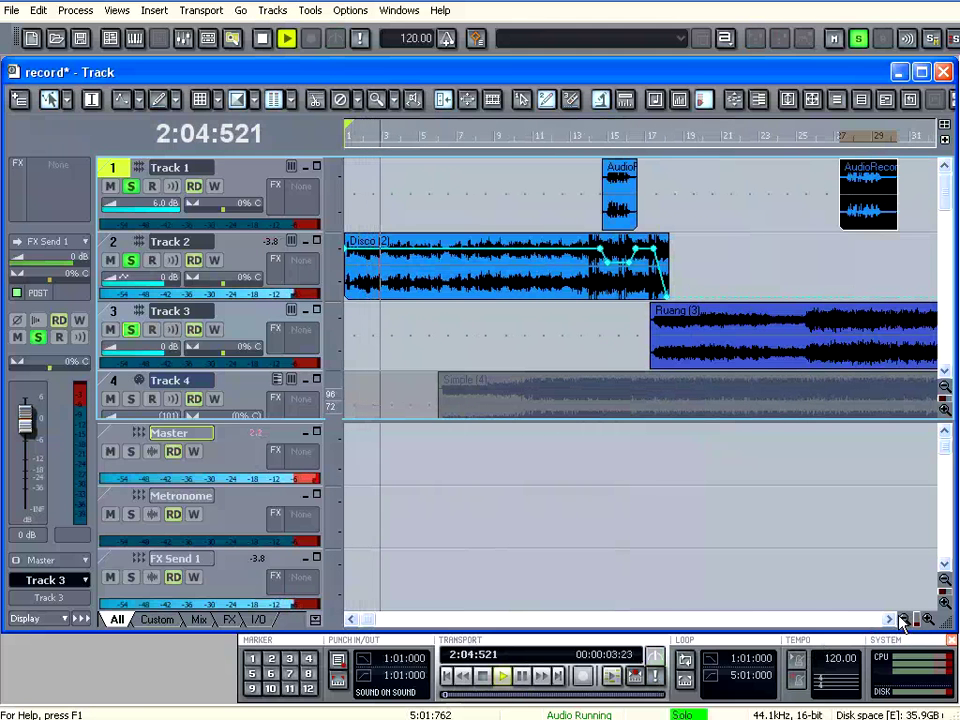